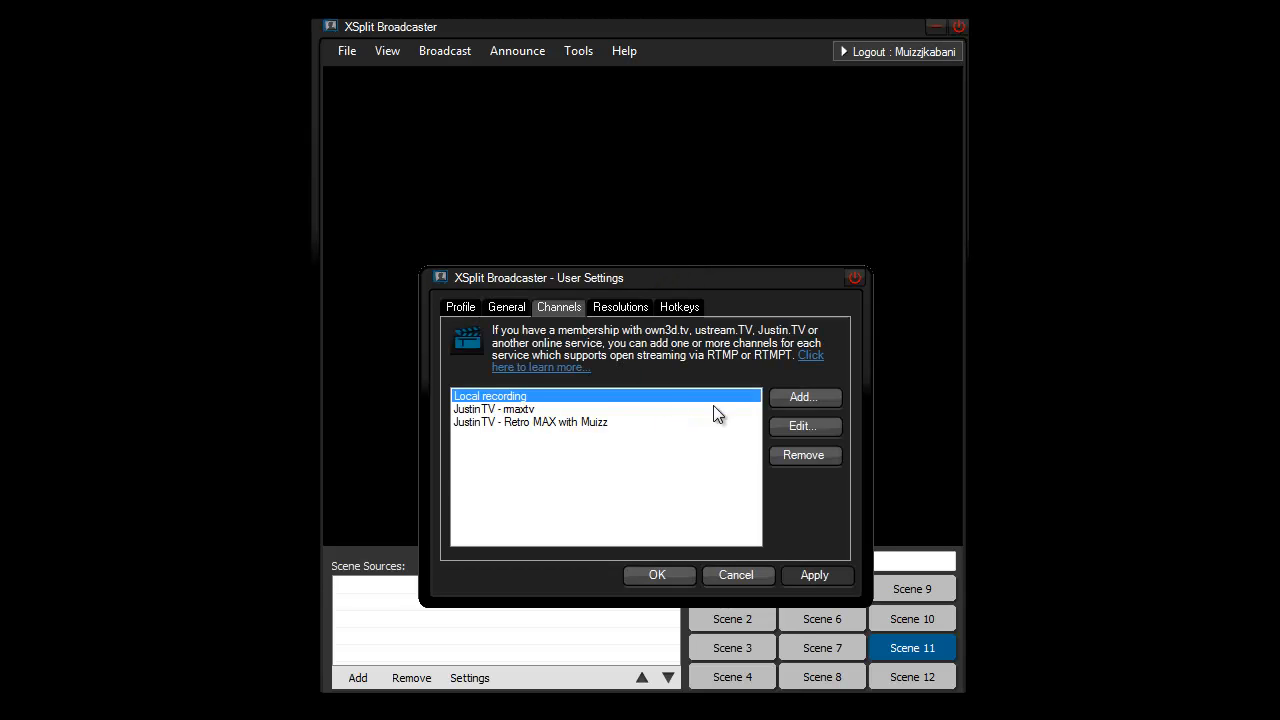
Review the channel services that can be added and the available broadcast channels, closing the user settings.
left_click(779, 396)
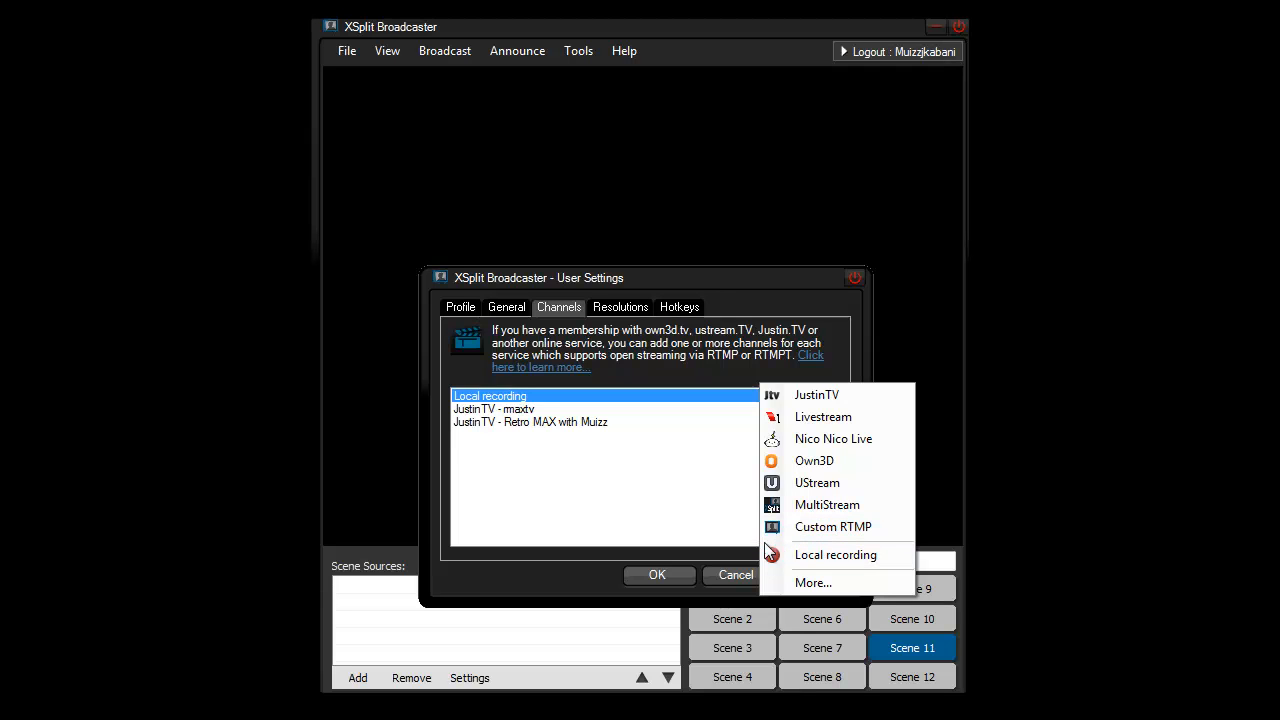
left_click(728, 574)
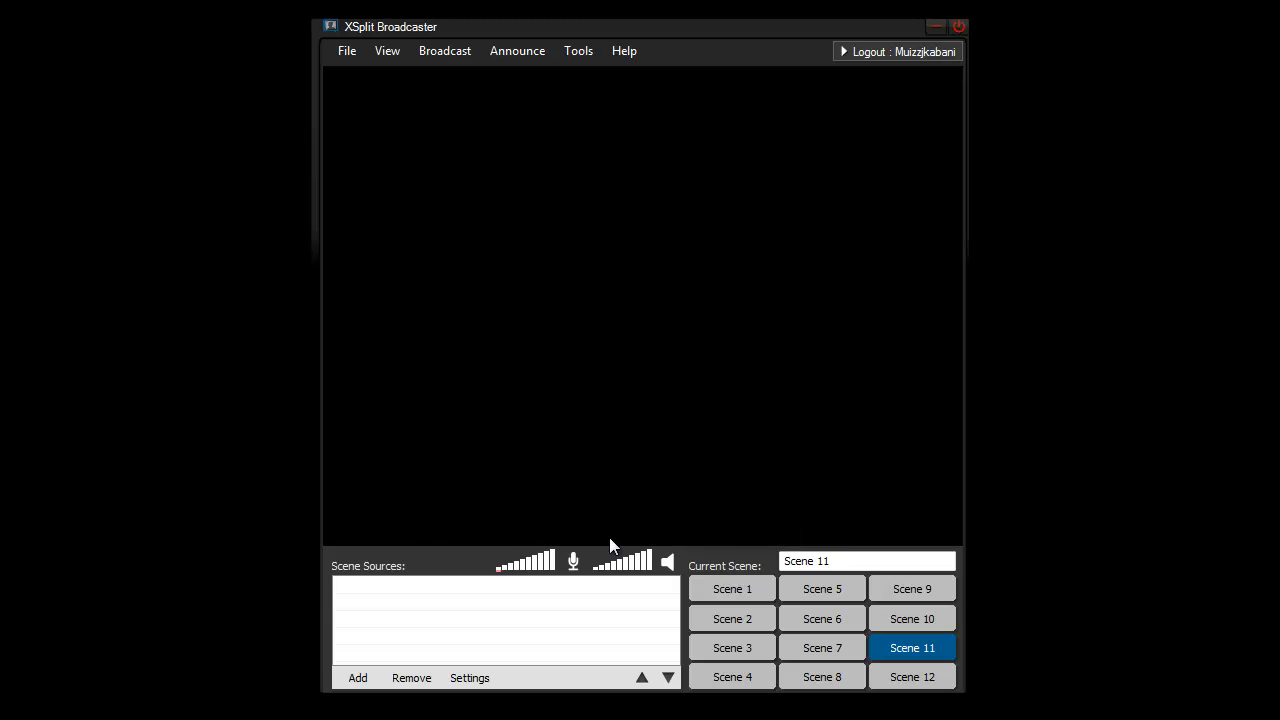
left_click(357, 677)
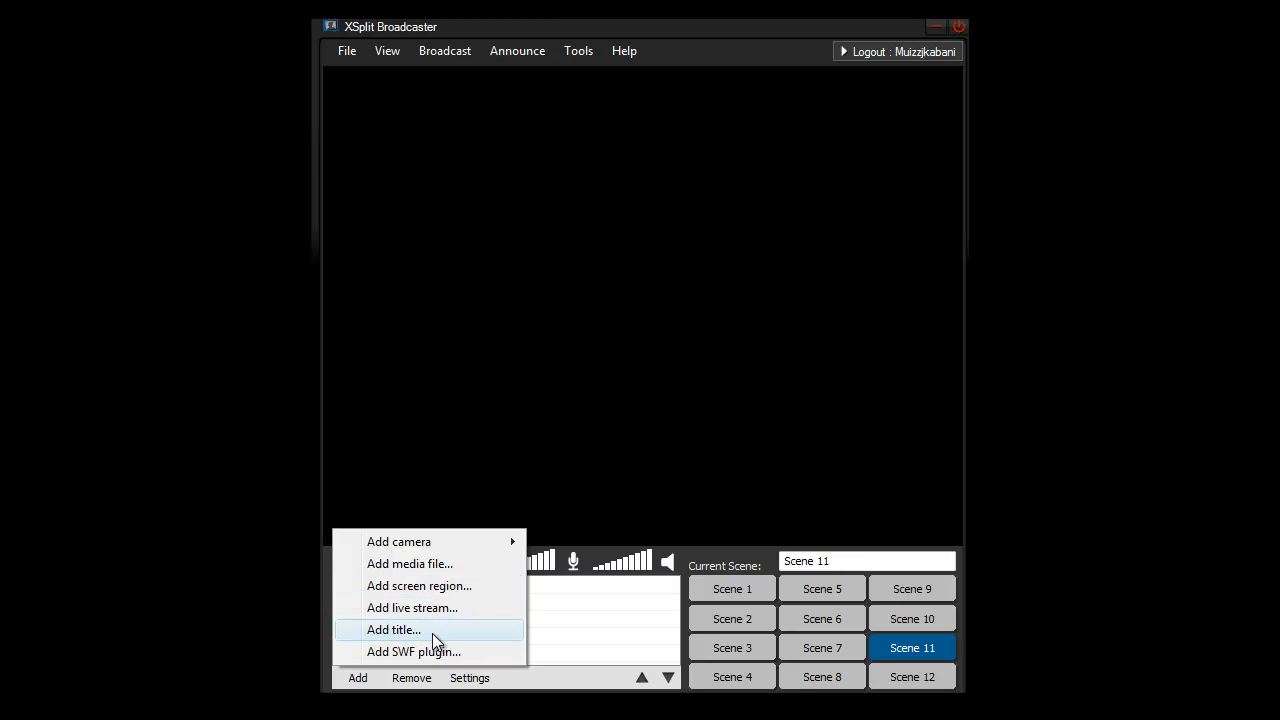
left_click(433, 51)
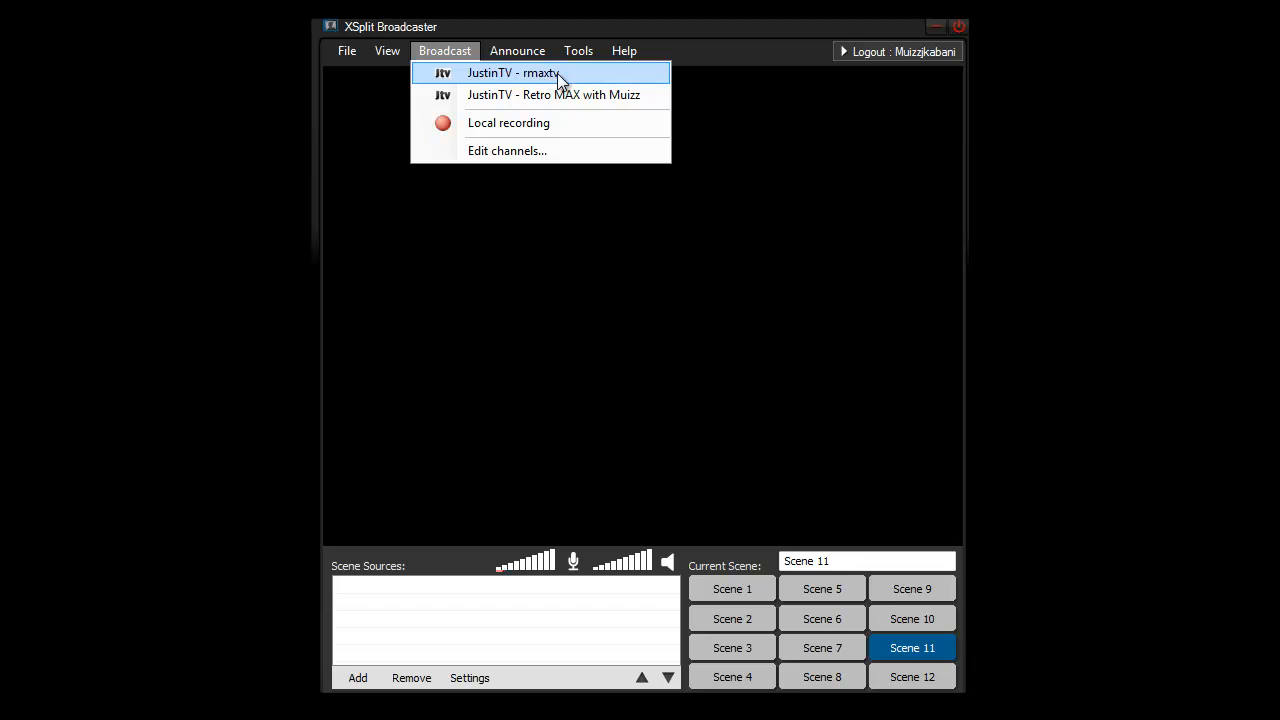
left_click(505, 285)
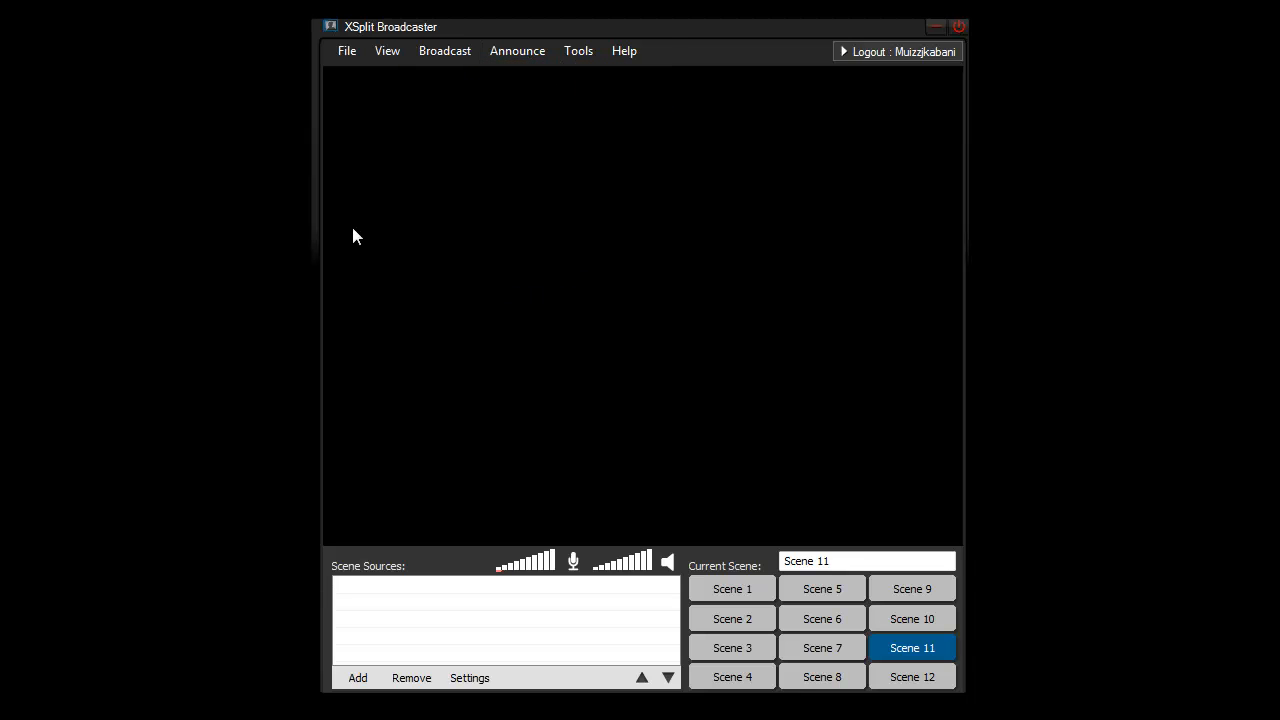
Add the ManyCam Virtual Webcam as a camera source and place it in the upper-left corner of the scene.
left_click(358, 678)
mouse_move(438, 546)
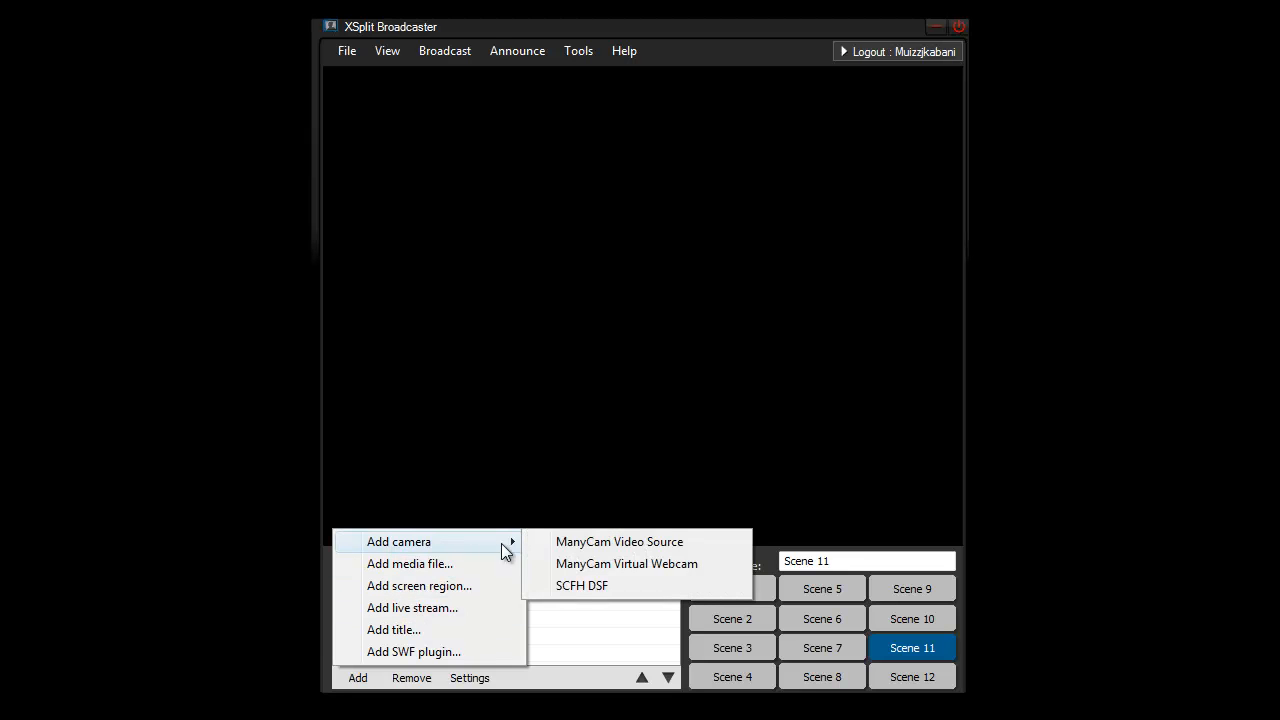
left_click(590, 564)
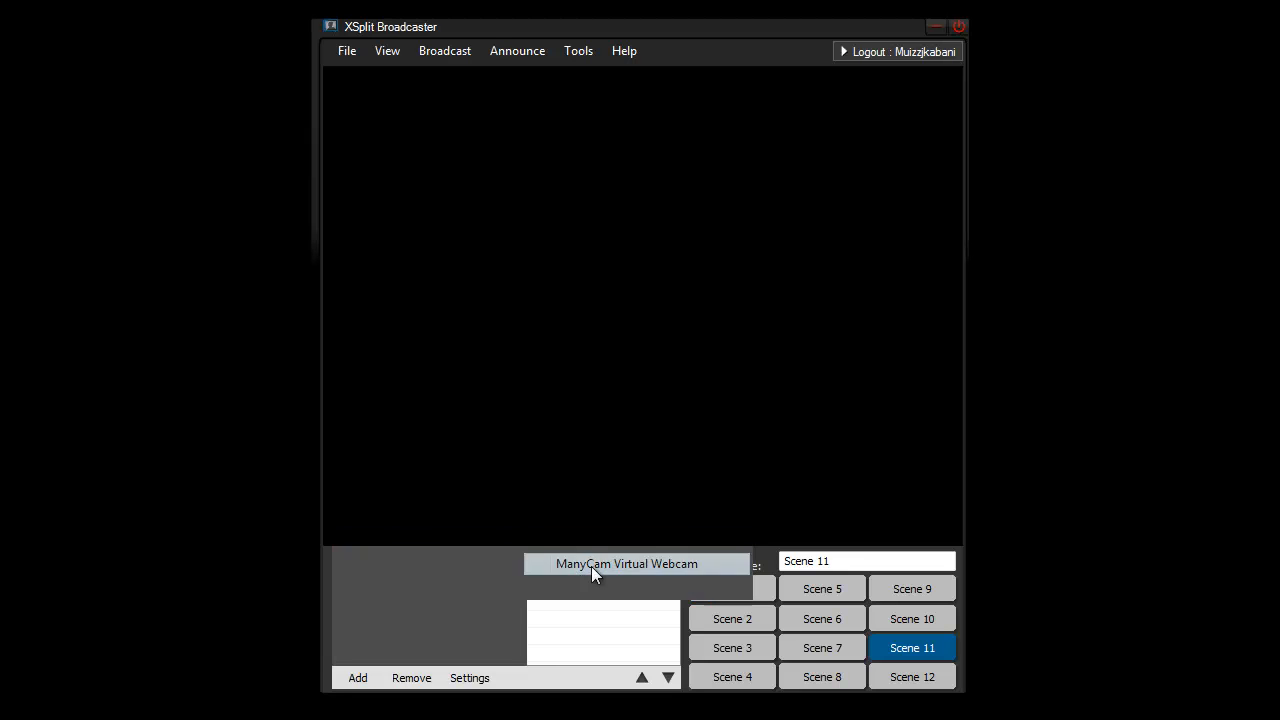
left_click_drag(508, 480, 435, 216)
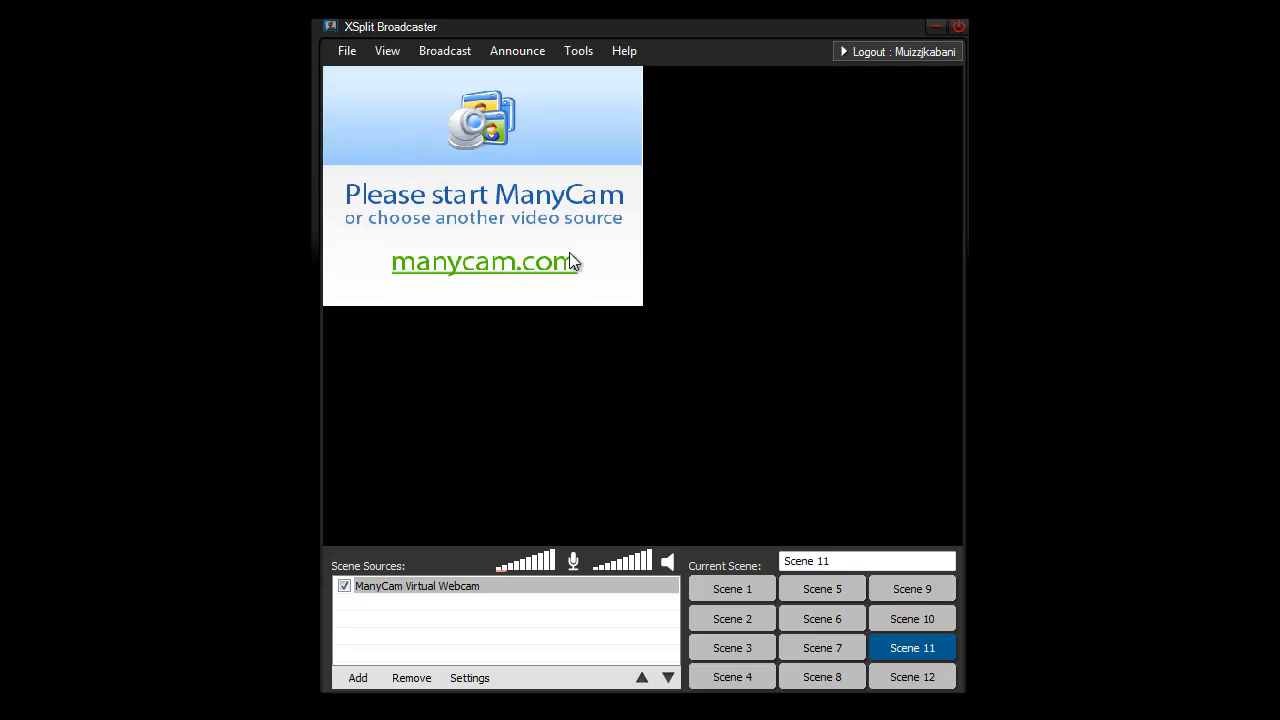
Enlarge the webcam source to fill the scene, and shrink it into the lower-left corner at about 200 by 134.
left_click_drag(640, 304, 962, 545)
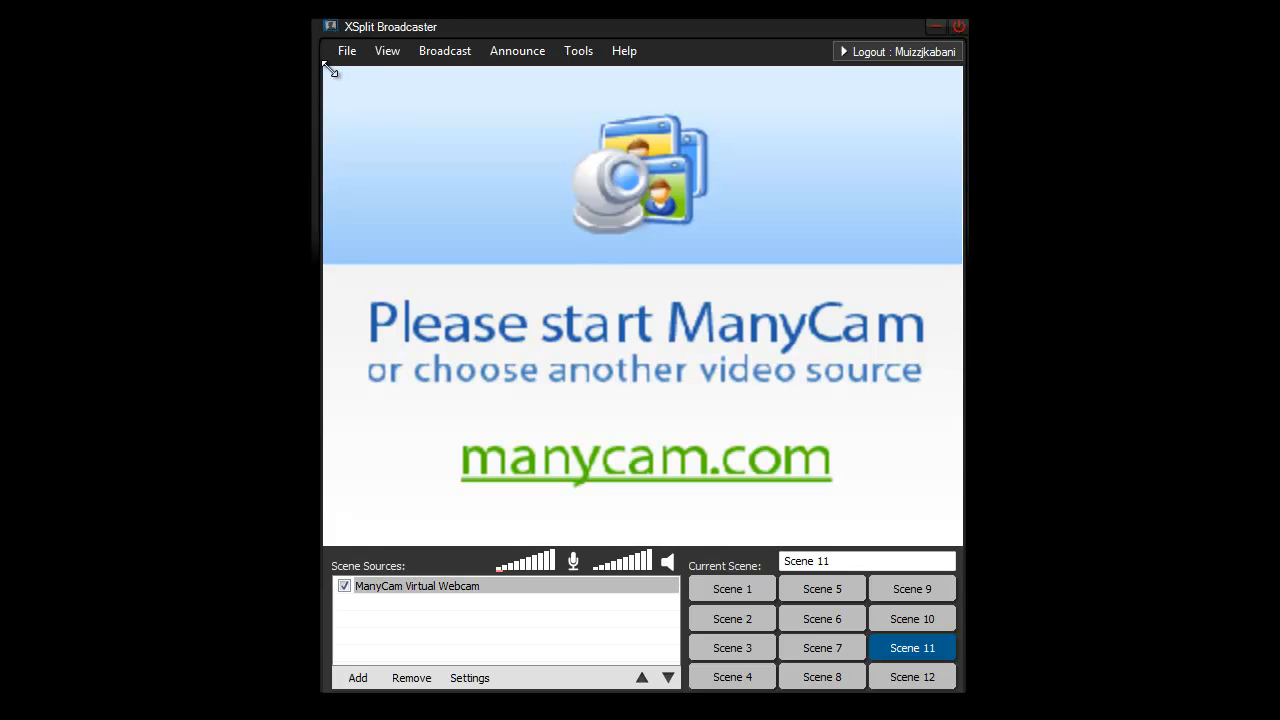
left_click_drag(331, 70, 409, 521)
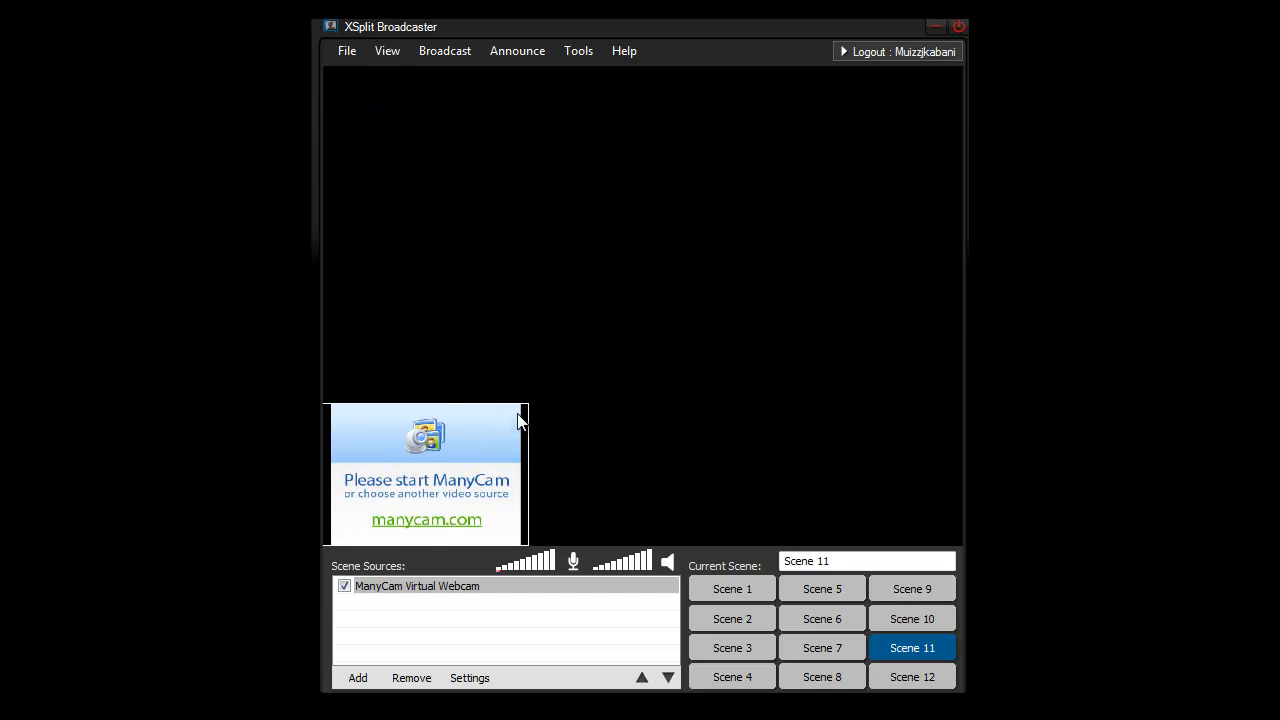
left_click_drag(525, 408, 512, 412)
Turn off Keep aspect ratio in the webcam source's position settings.
right_click(485, 443)
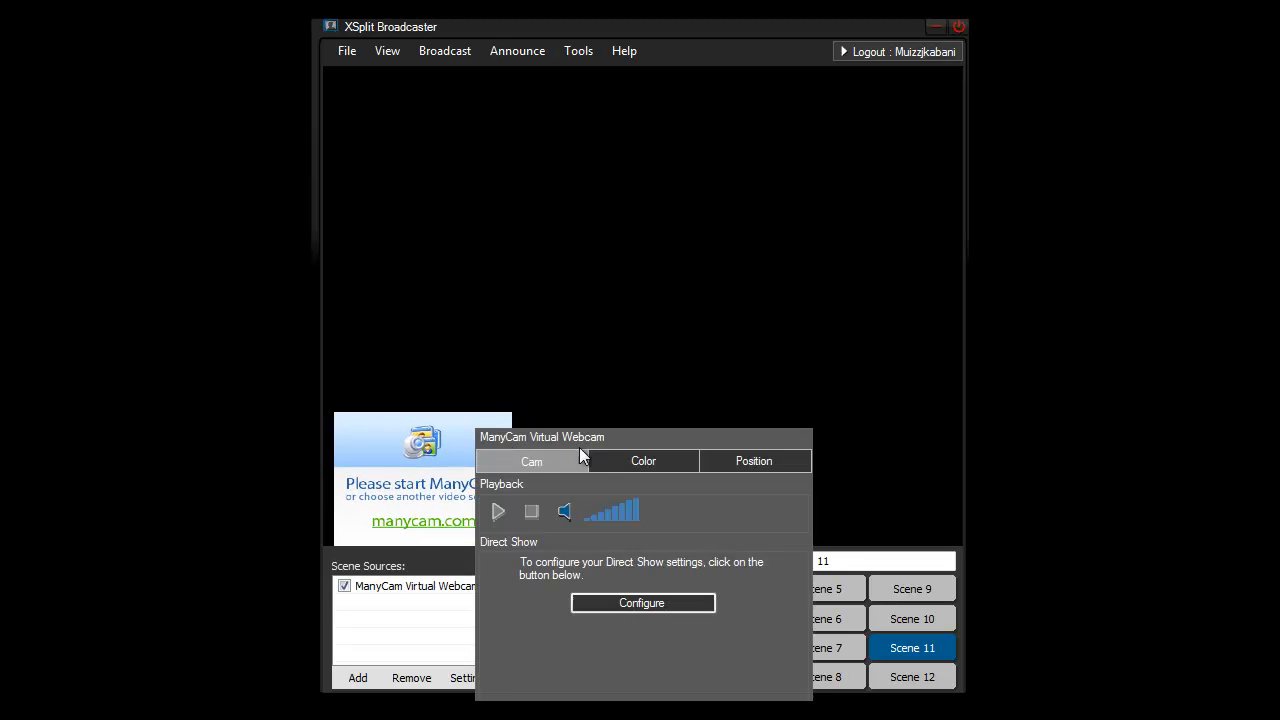
left_click(750, 460)
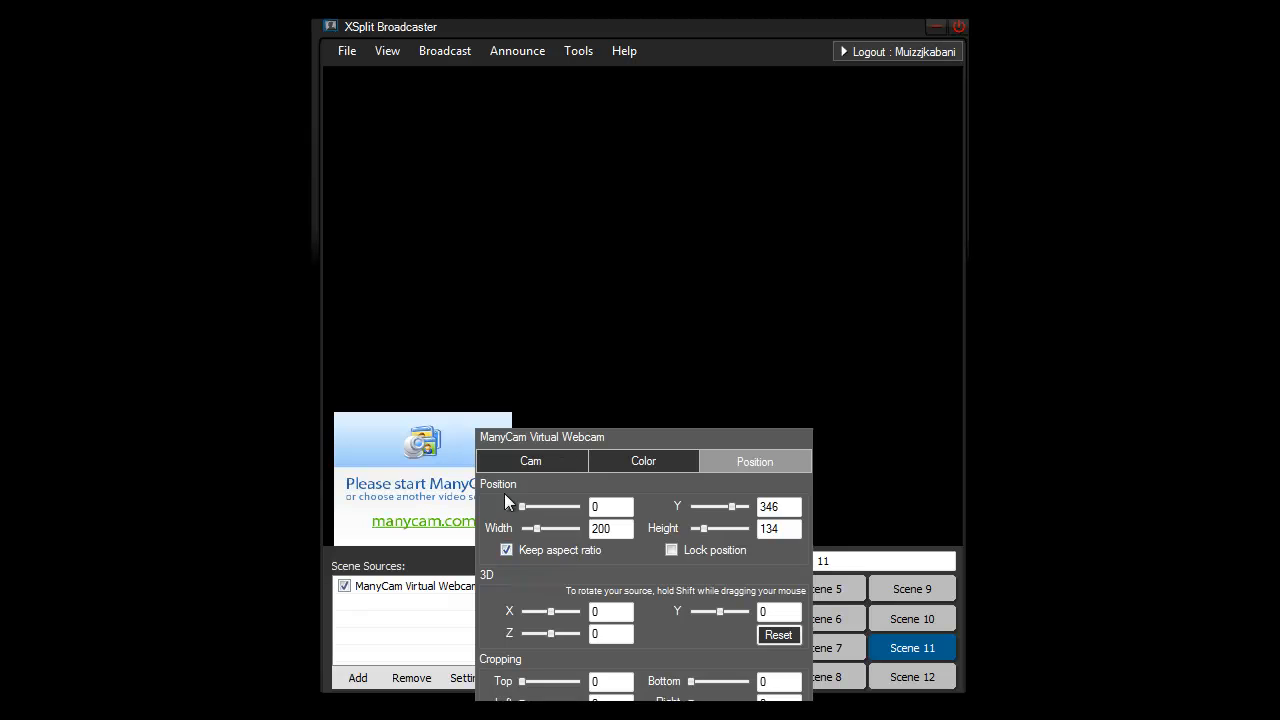
left_click(377, 466)
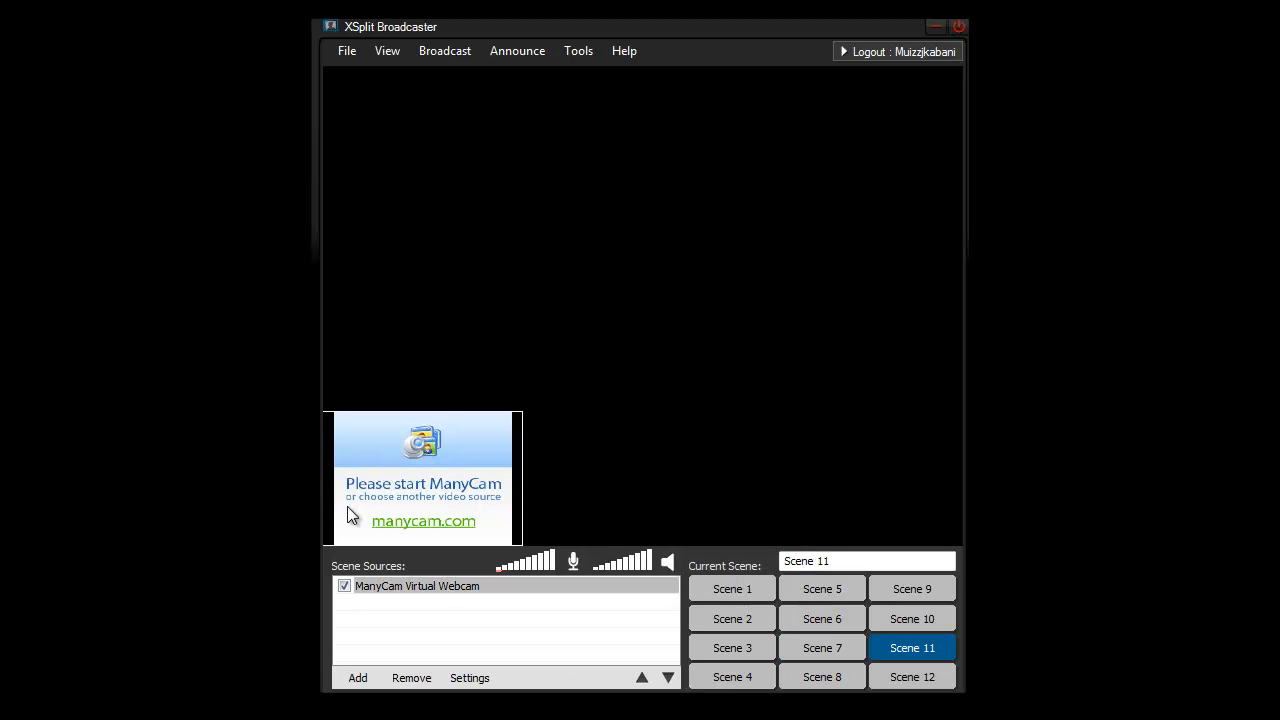
right_click(366, 489)
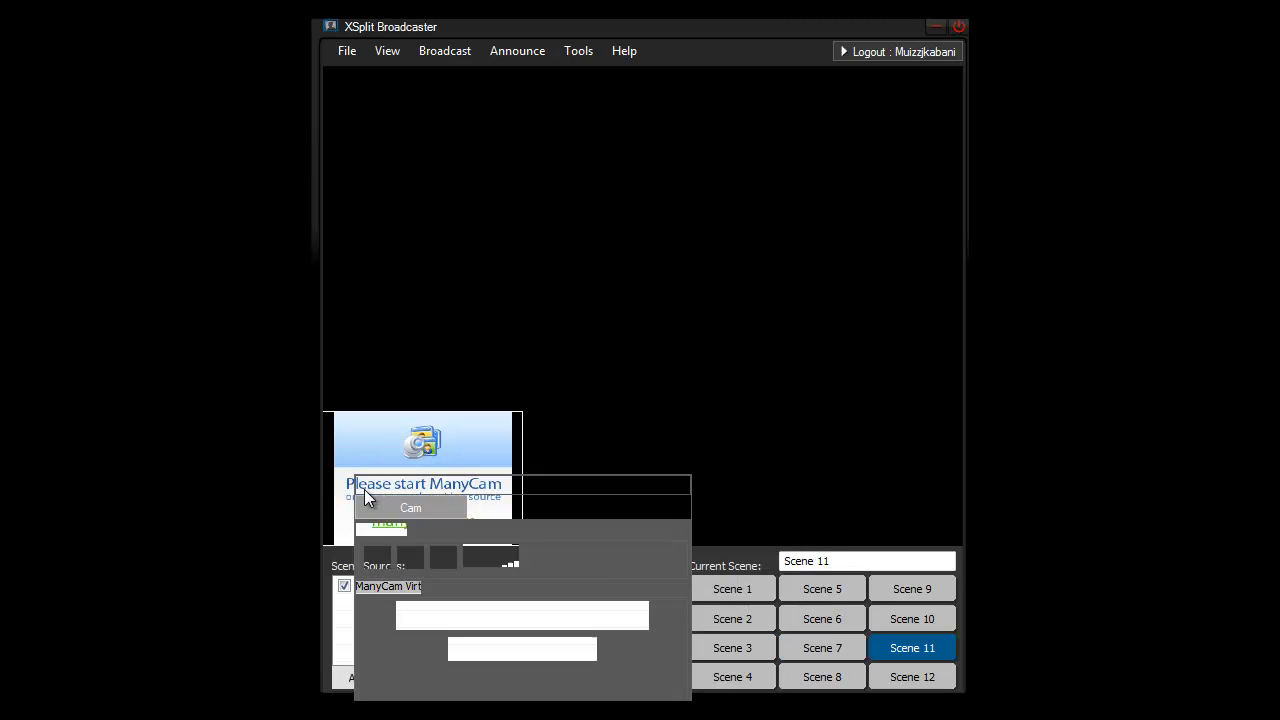
left_click(630, 507)
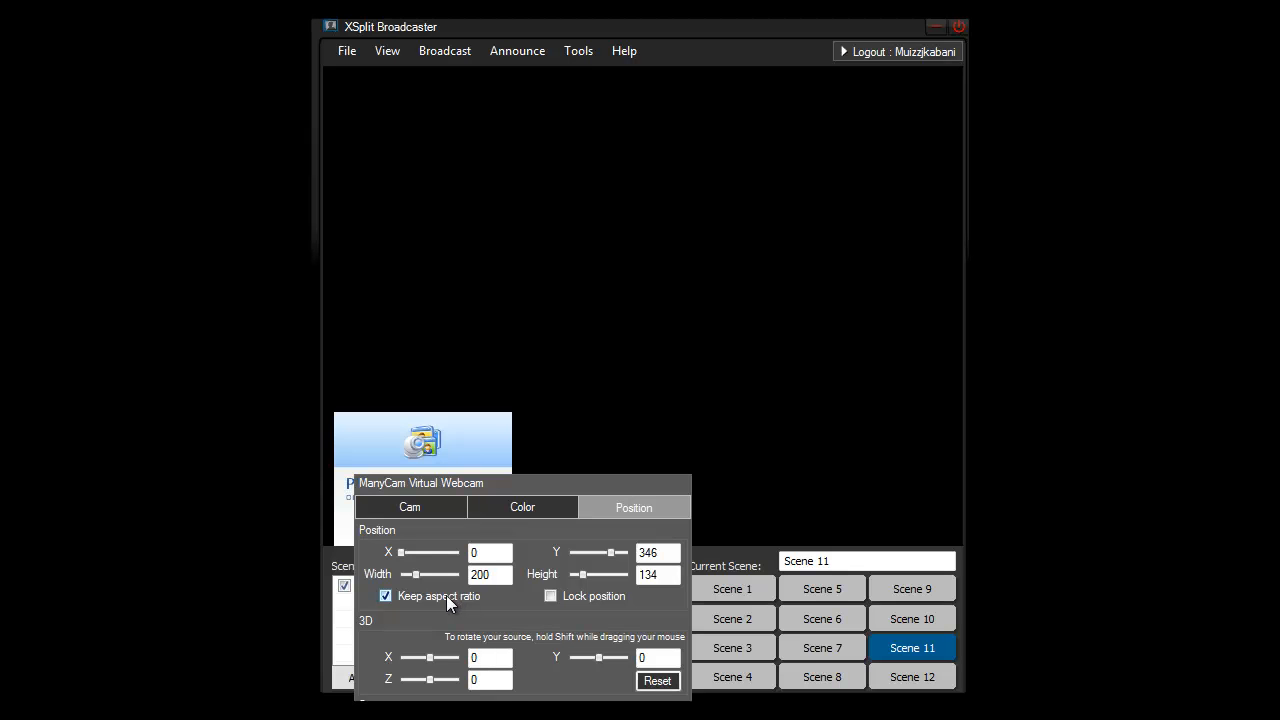
left_click(446, 595)
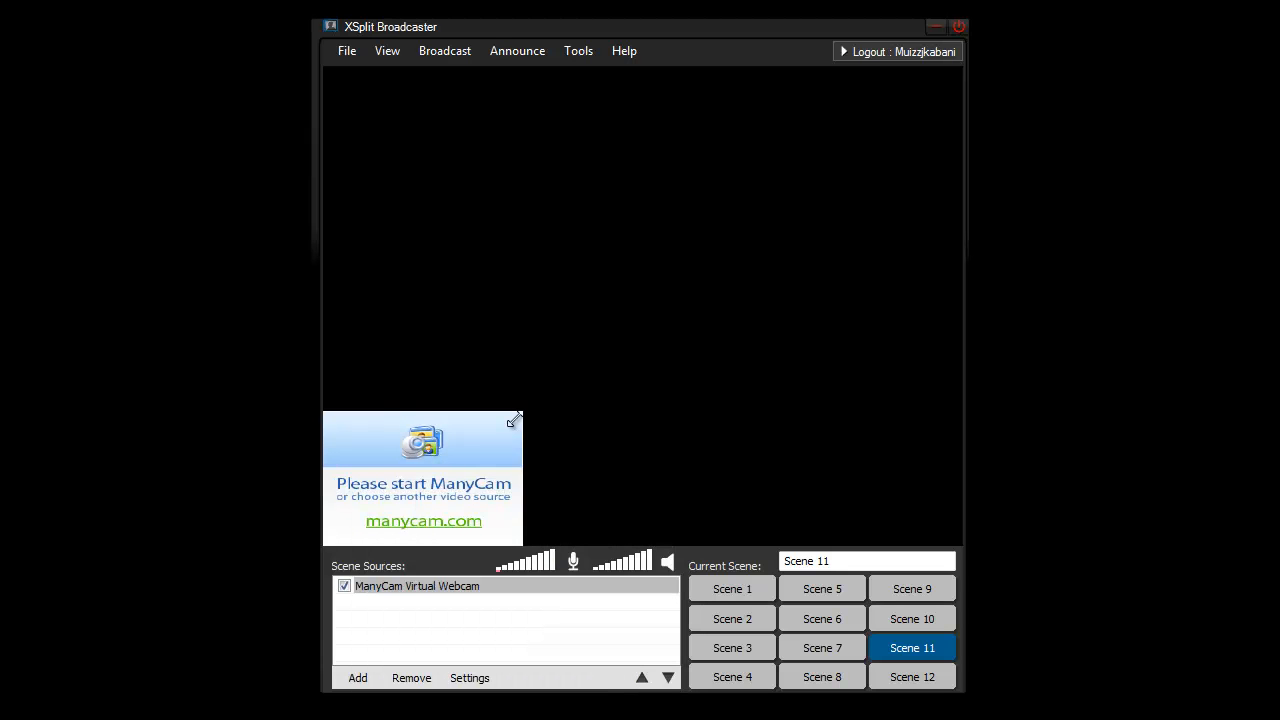
Stretch the webcam source over the whole scene, and reduce it to roughly the lower-left quarter.
left_click_drag(514, 421, 433, 423)
left_click_drag(514, 418, 962, 67)
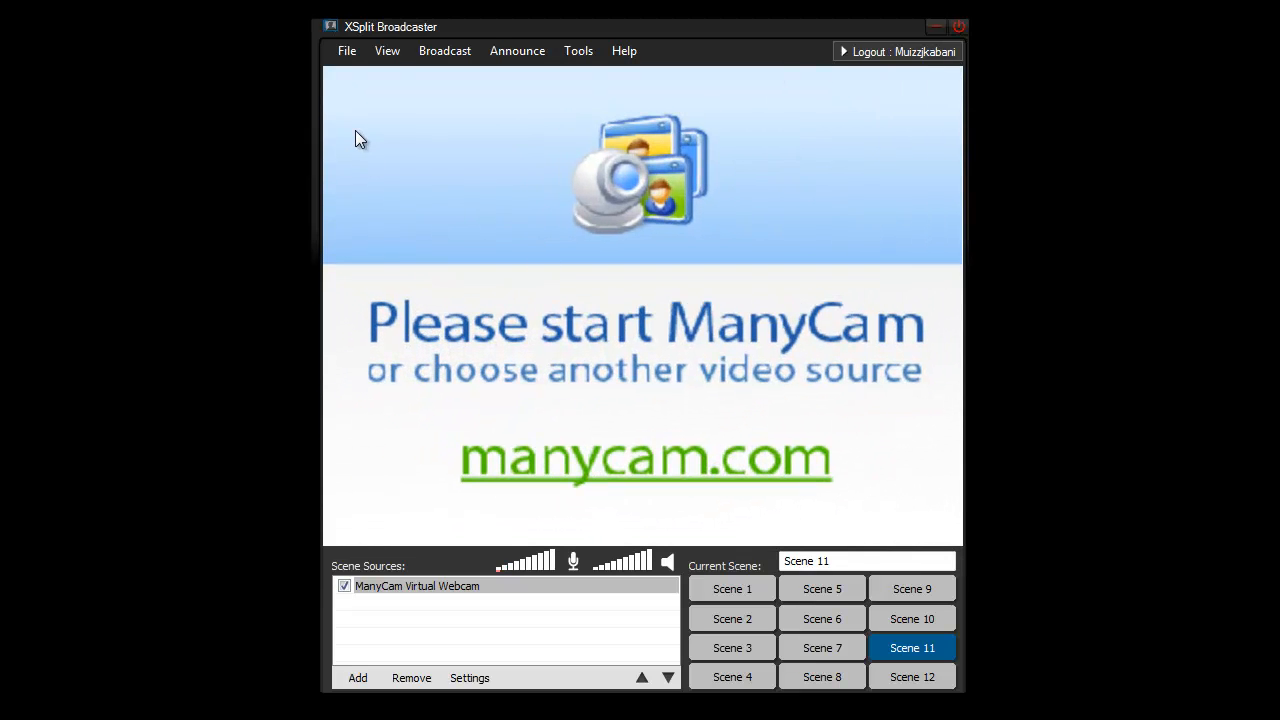
mouse_move(328, 67)
left_mouse_down()
mouse_move(503, 178)
mouse_move(411, 151)
mouse_move(371, 180)
mouse_move(311, 67)
left_mouse_up()
left_click_drag(951, 77, 622, 353)
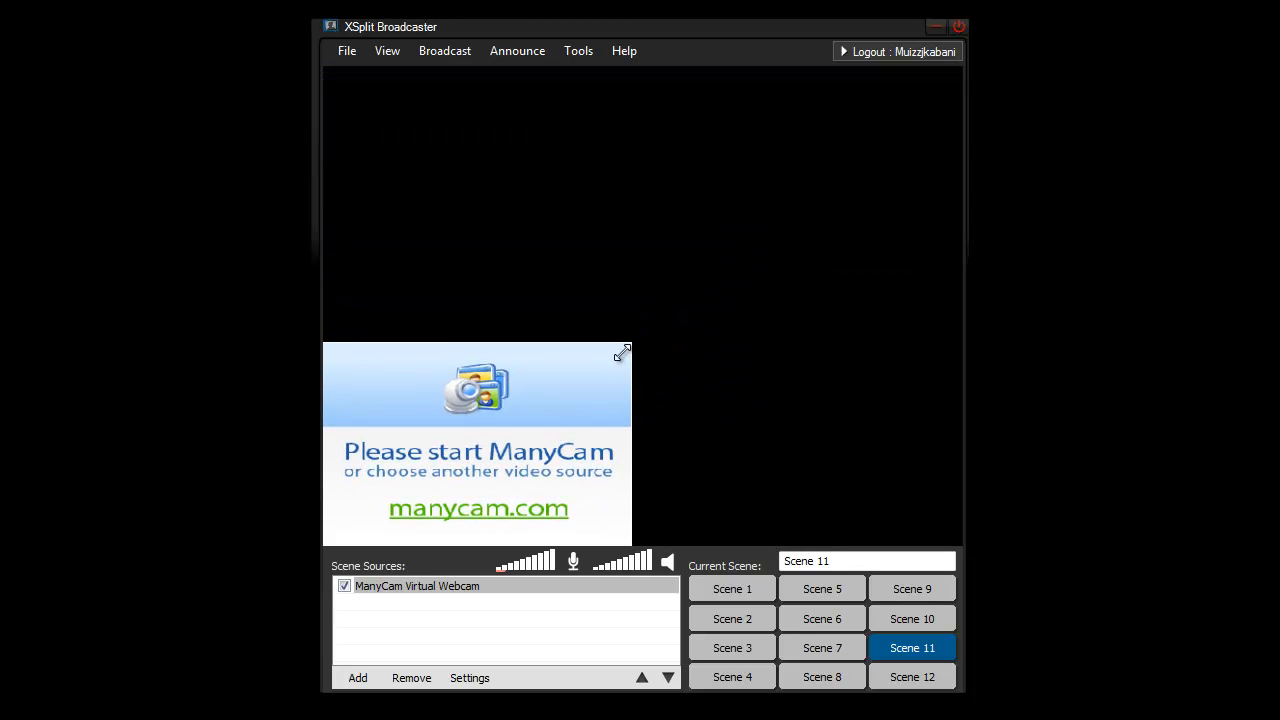
Add the VideoPlaylist SWF plugin as a scene source.
left_click(357, 678)
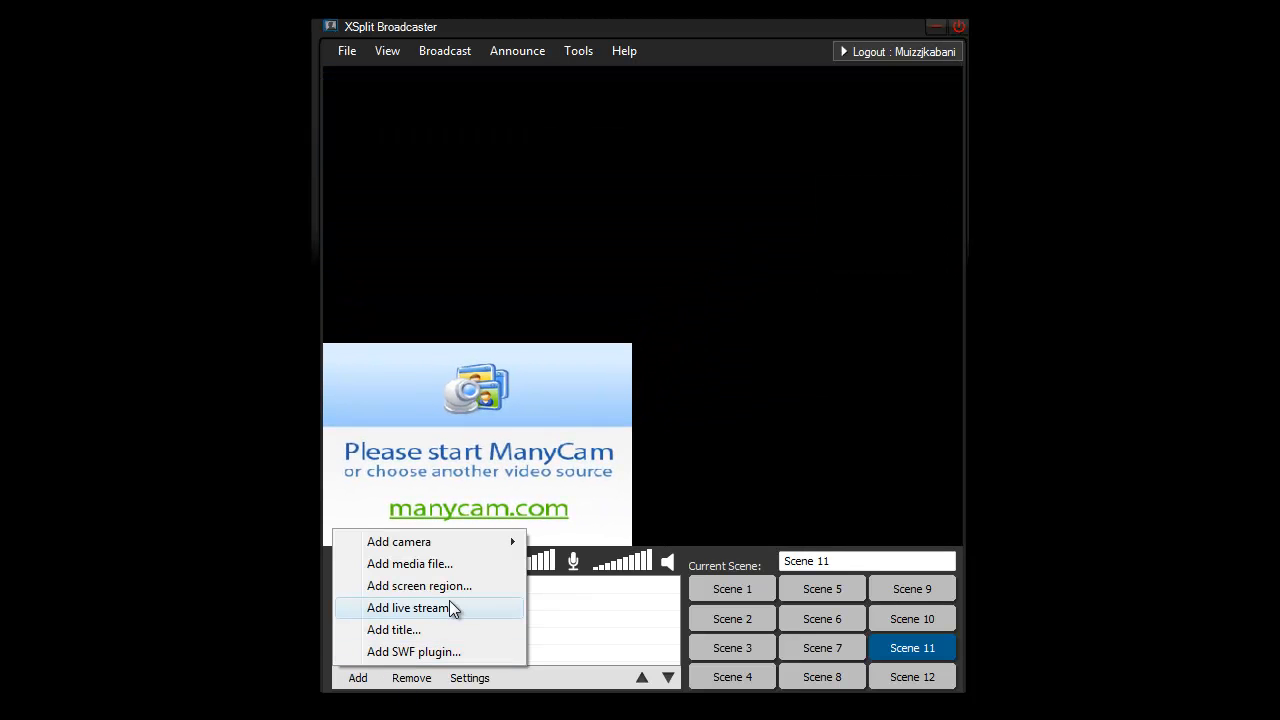
left_click(420, 651)
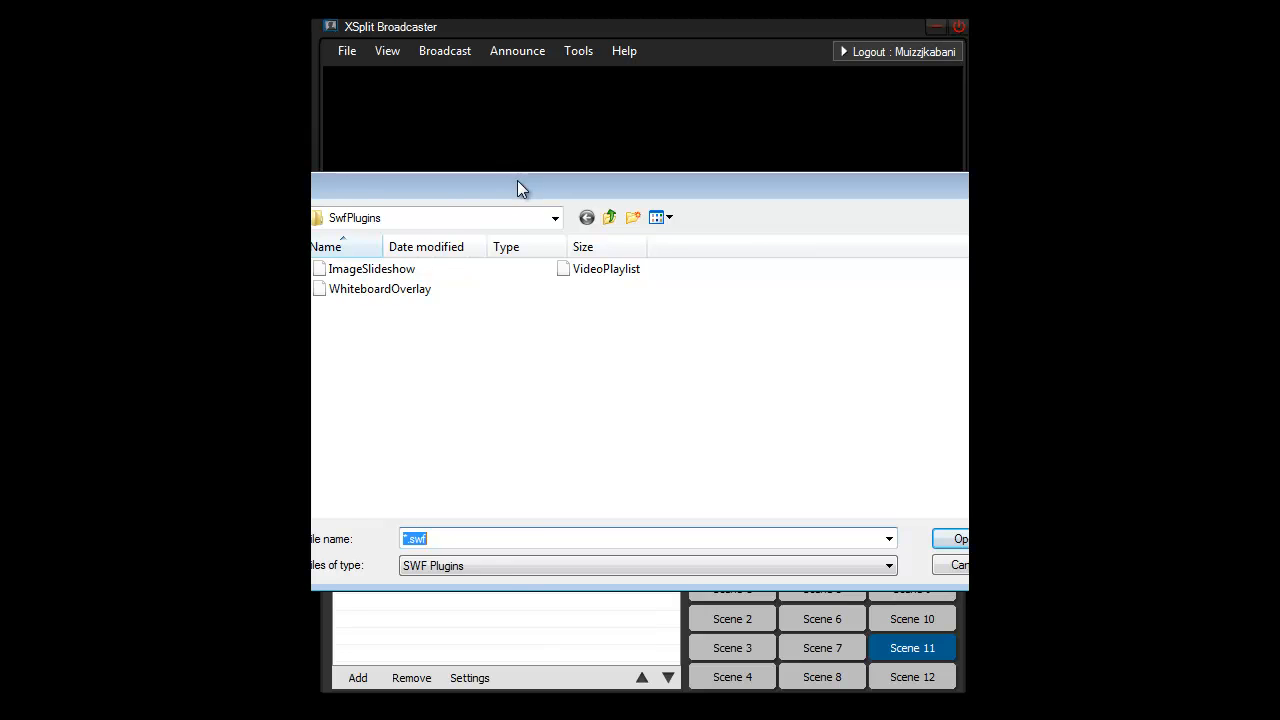
left_click_drag(517, 182, 671, 117)
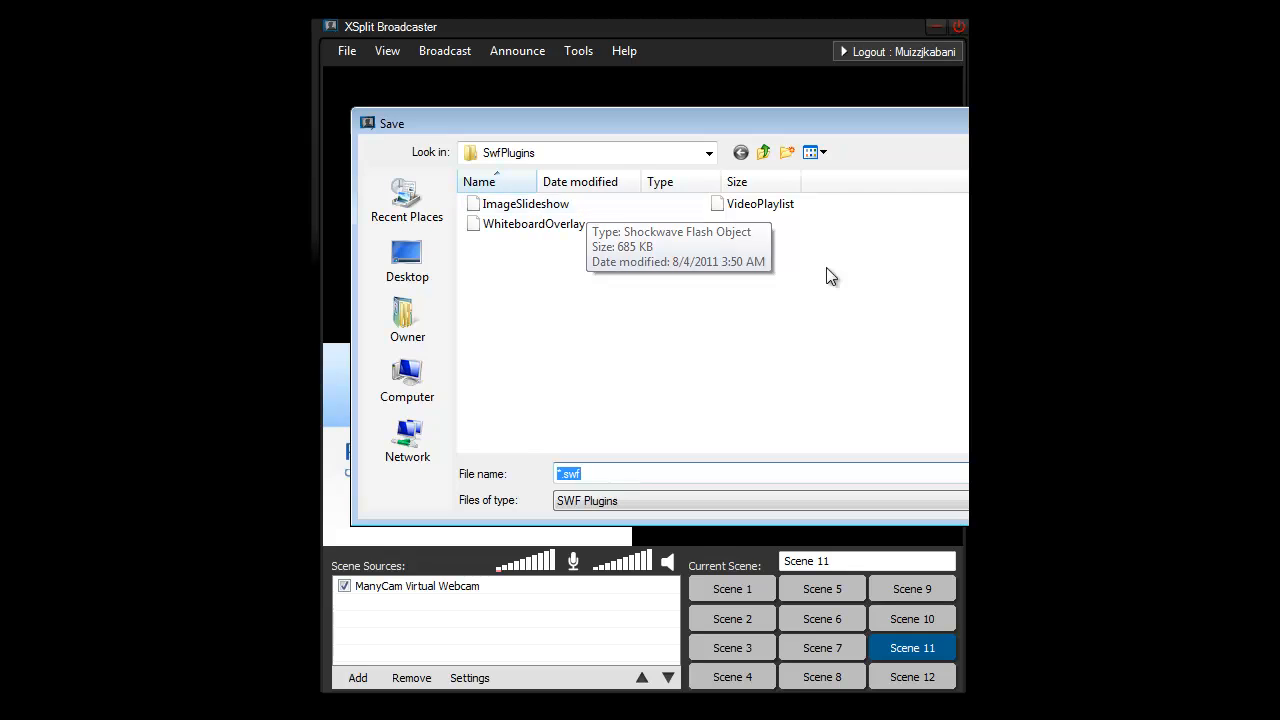
mouse_move(773, 210)
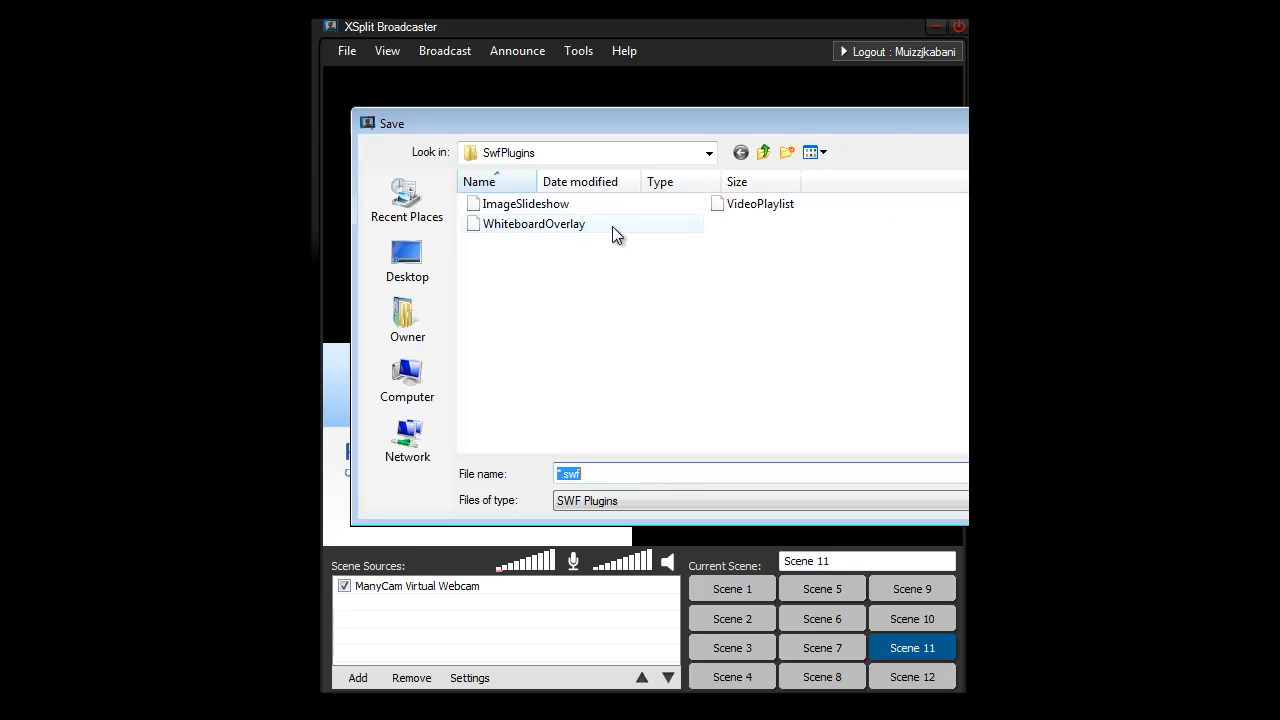
double_click(740, 205)
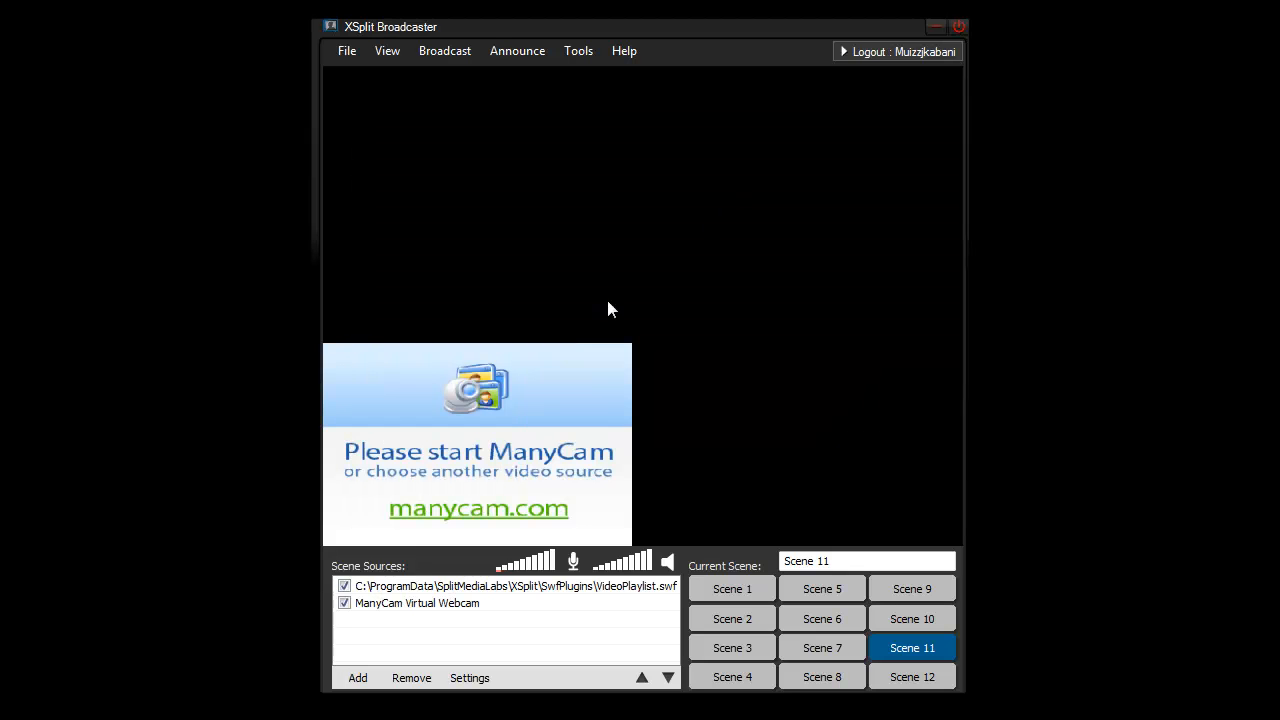
Try the video playlist enlarged in the scene's upper-right area, and delete it from the scene.
left_click_drag(715, 397, 756, 150)
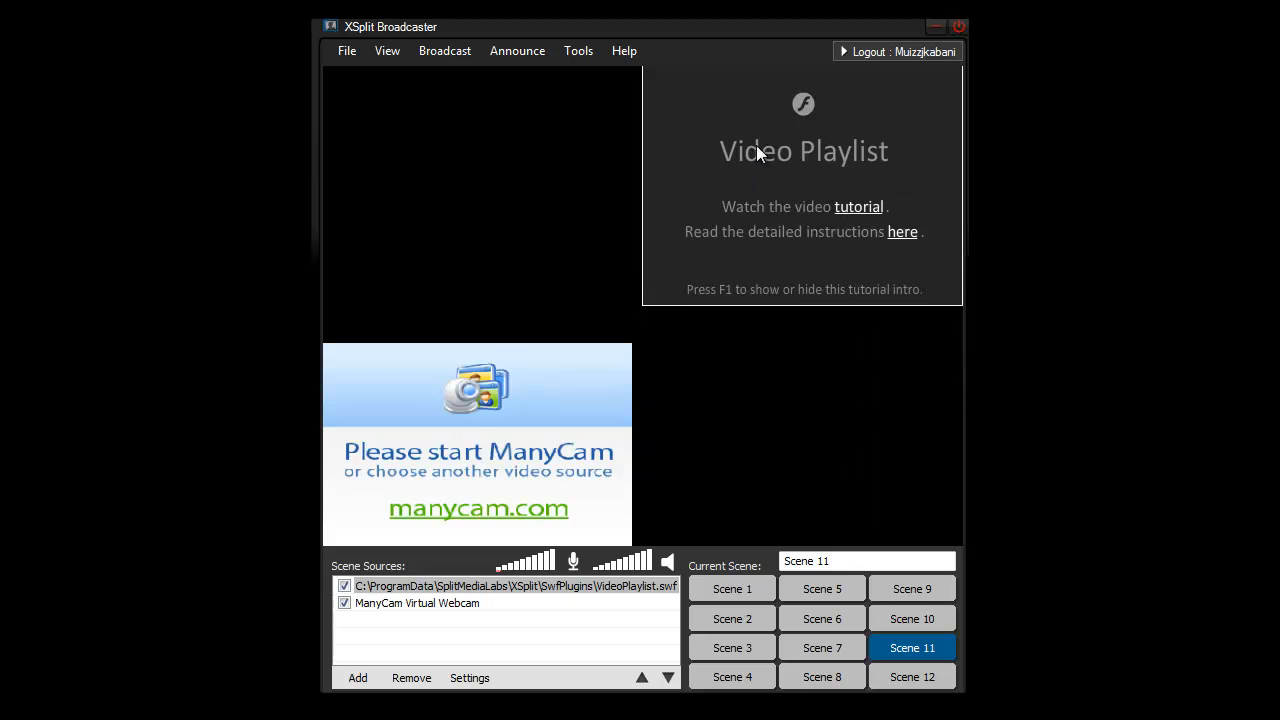
left_click_drag(647, 297, 640, 340)
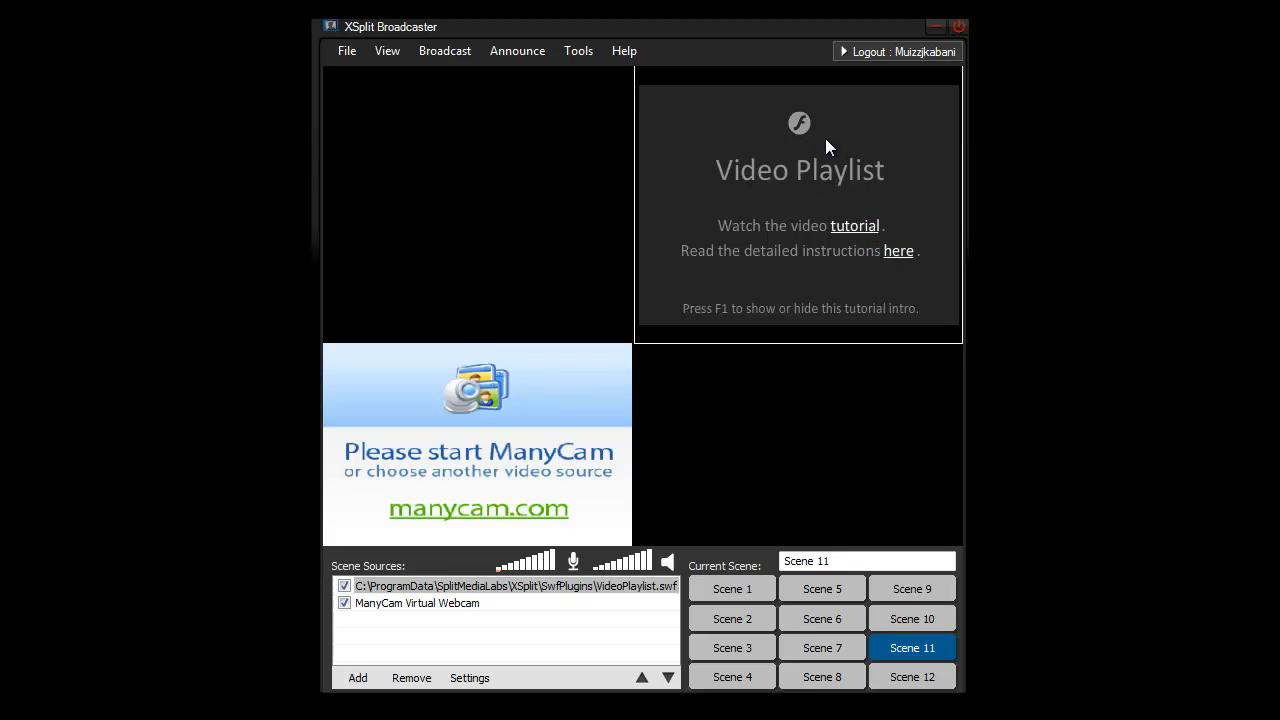
key("Delete")
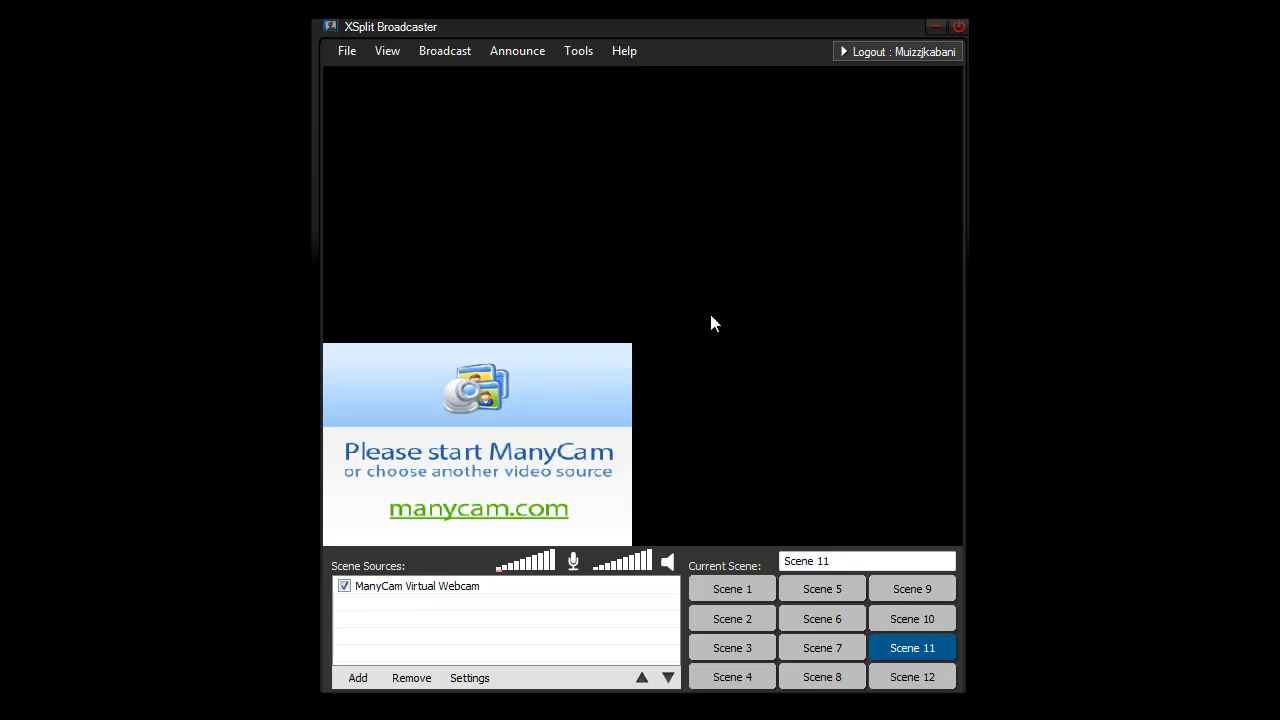
Start a new title source and replace its default text with "H".
left_click(362, 678)
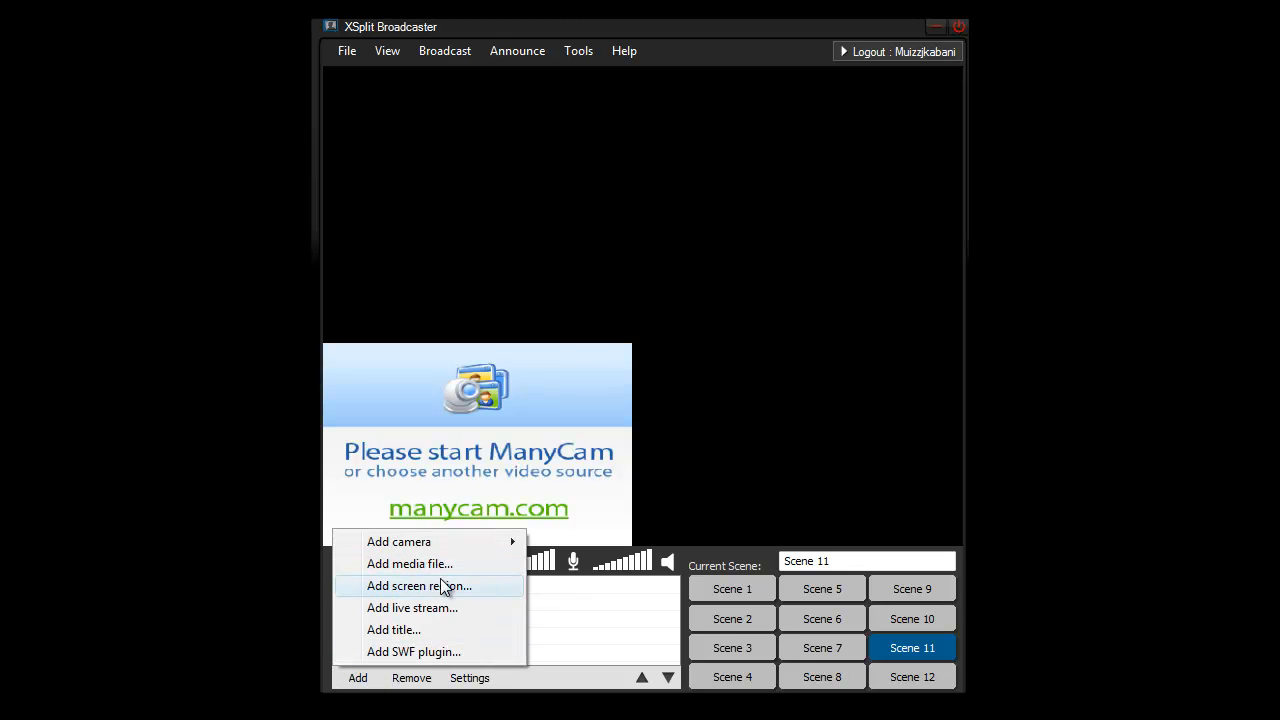
left_click(431, 629)
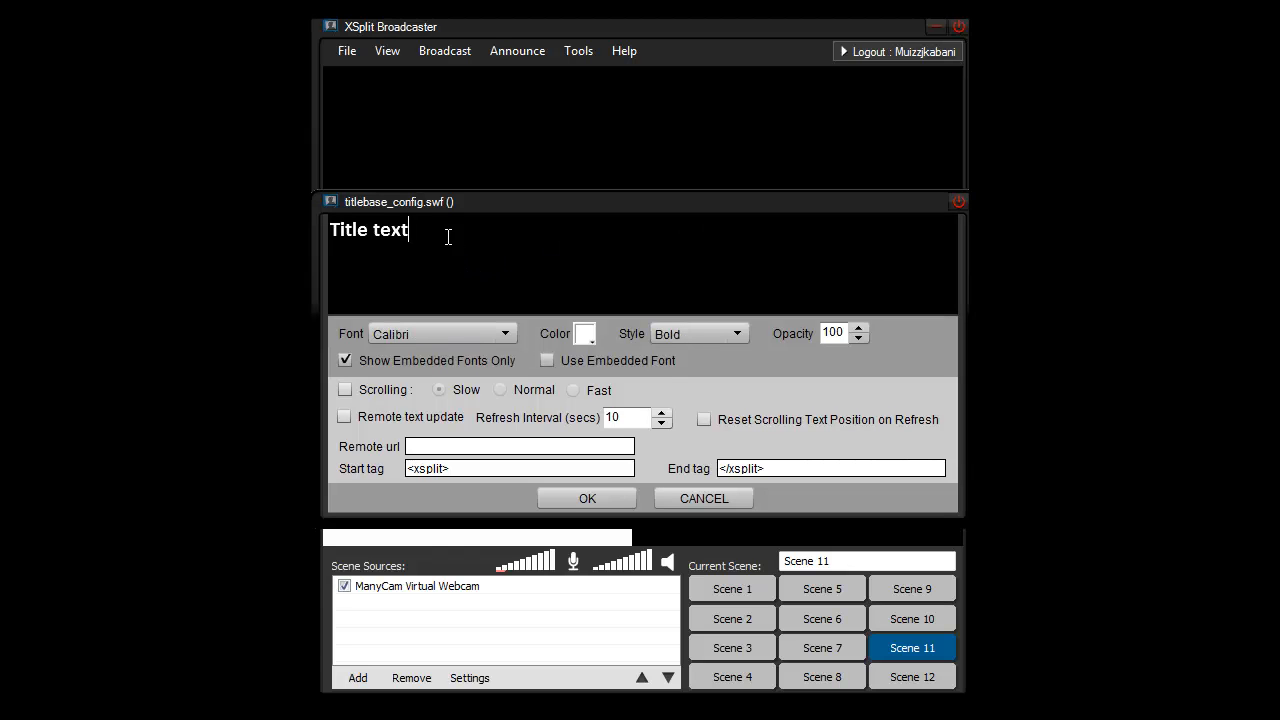
key("ctrl+a")
key("BackSpace")
left_click(410, 339)
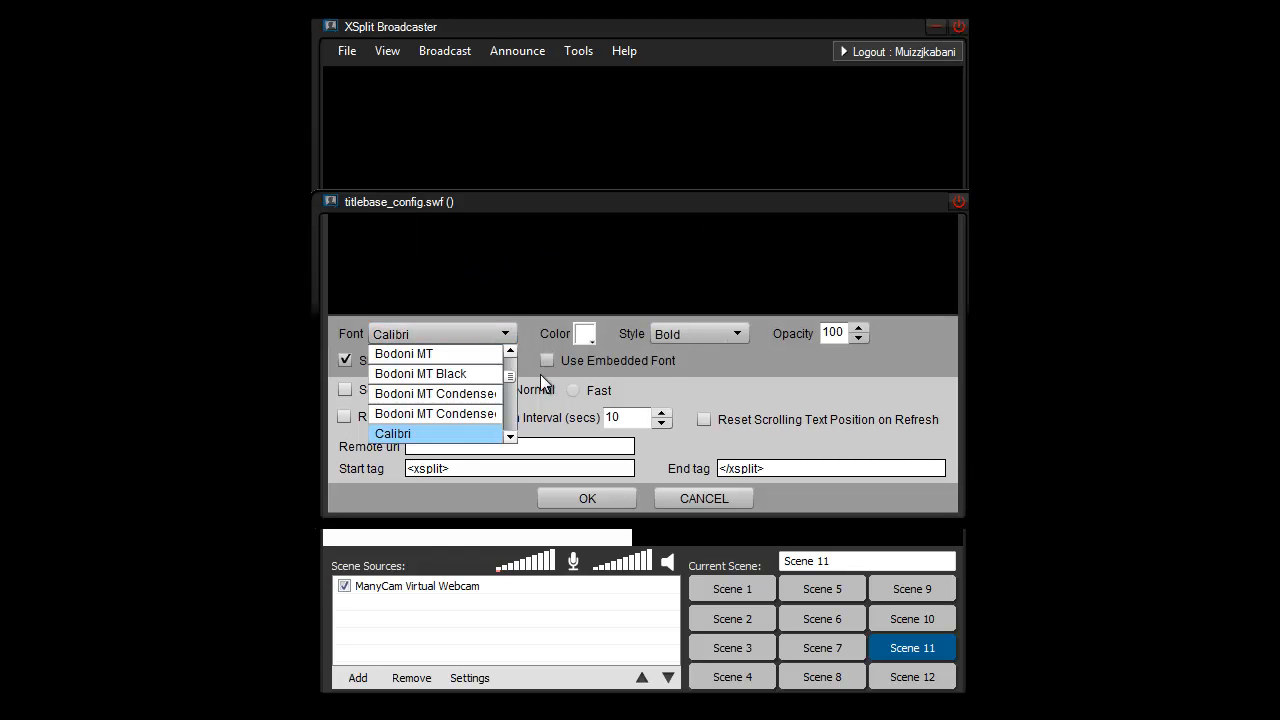
mouse_move(509, 375)
left_mouse_down()
mouse_move(510, 420)
mouse_move(513, 360)
left_mouse_up()
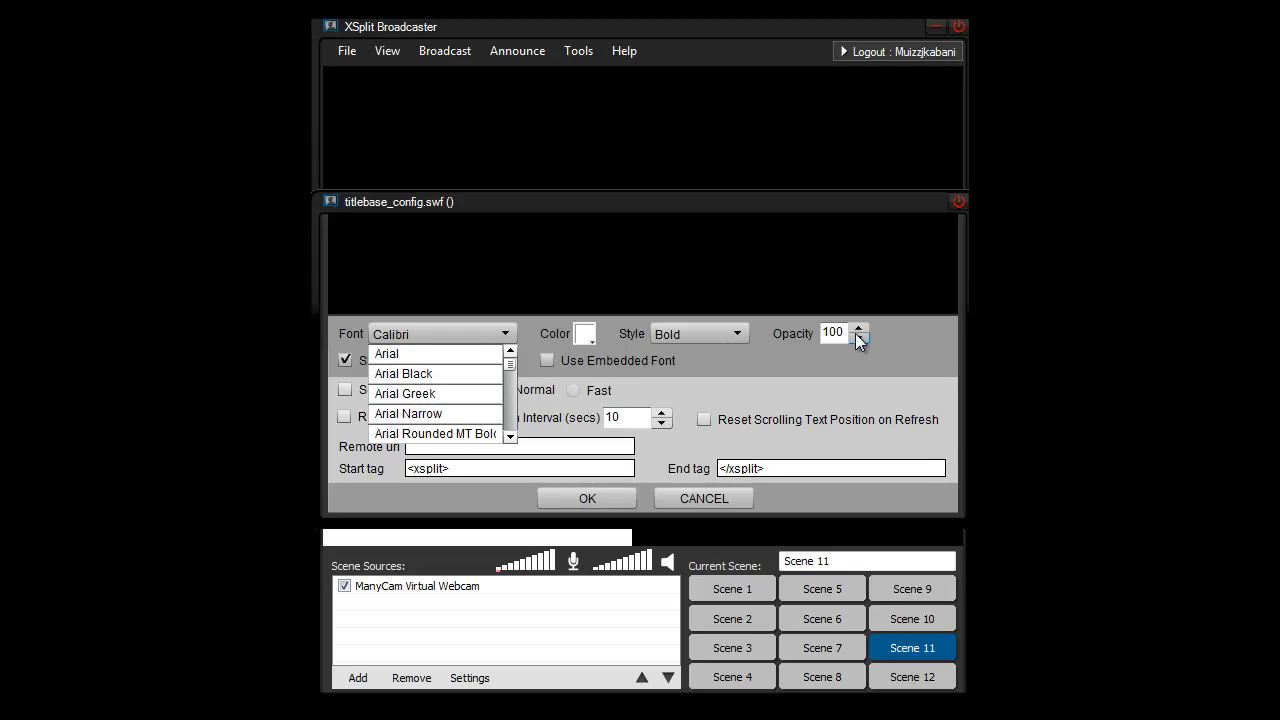
left_click(596, 235)
type("H")
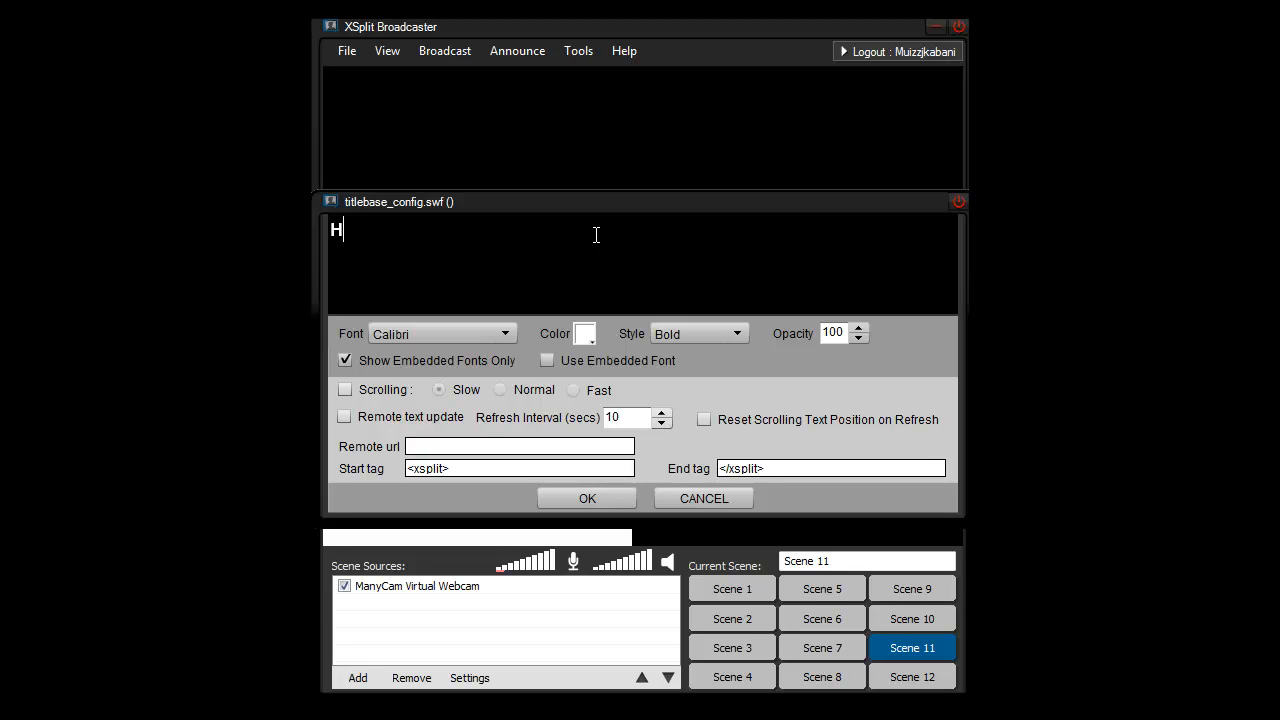
Lower the title's opacity to 75.
left_click(858, 339)
left_click(858, 339)
left_click(858, 339)
left_click(858, 339)
left_click(858, 339)
left_click(858, 339)
left_click(858, 339)
Change the title text to "Lions King" and set its font to Lucida Sans.
left_click(394, 222)
key("ctrl+a")
type("Lions King")
left_click(462, 338)
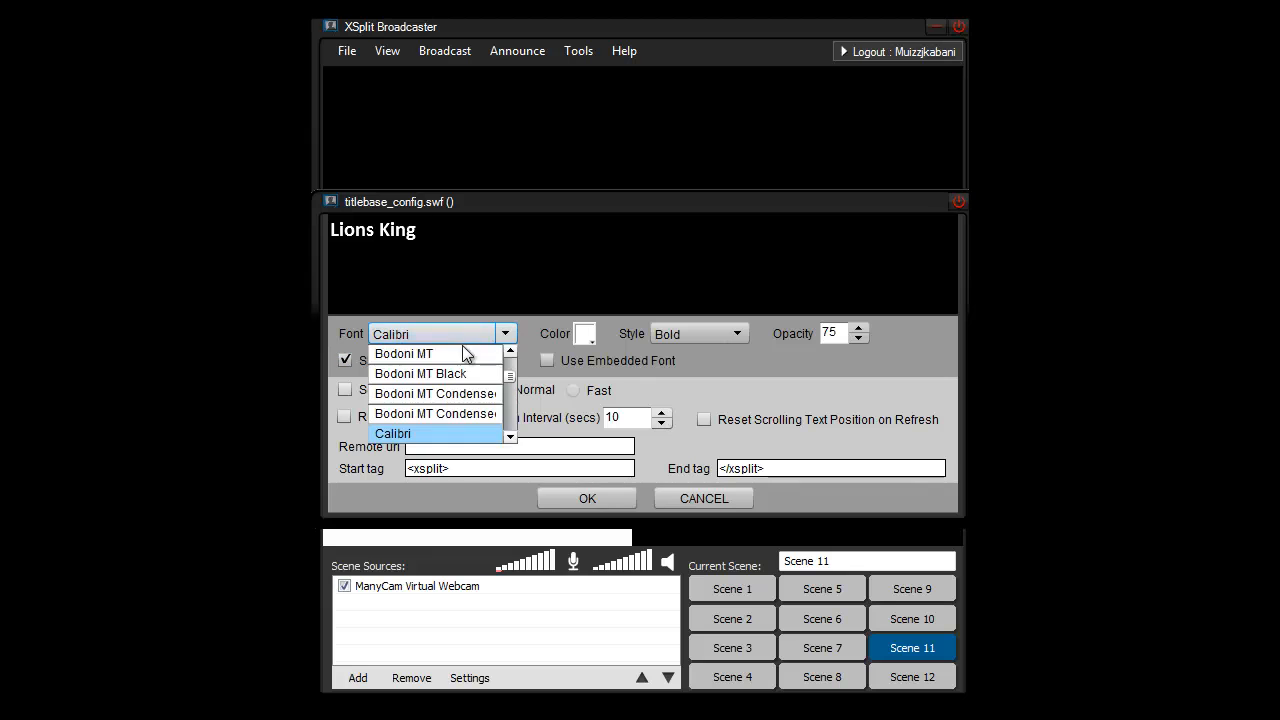
scroll(510, 400, "down", 6)
left_click(464, 412)
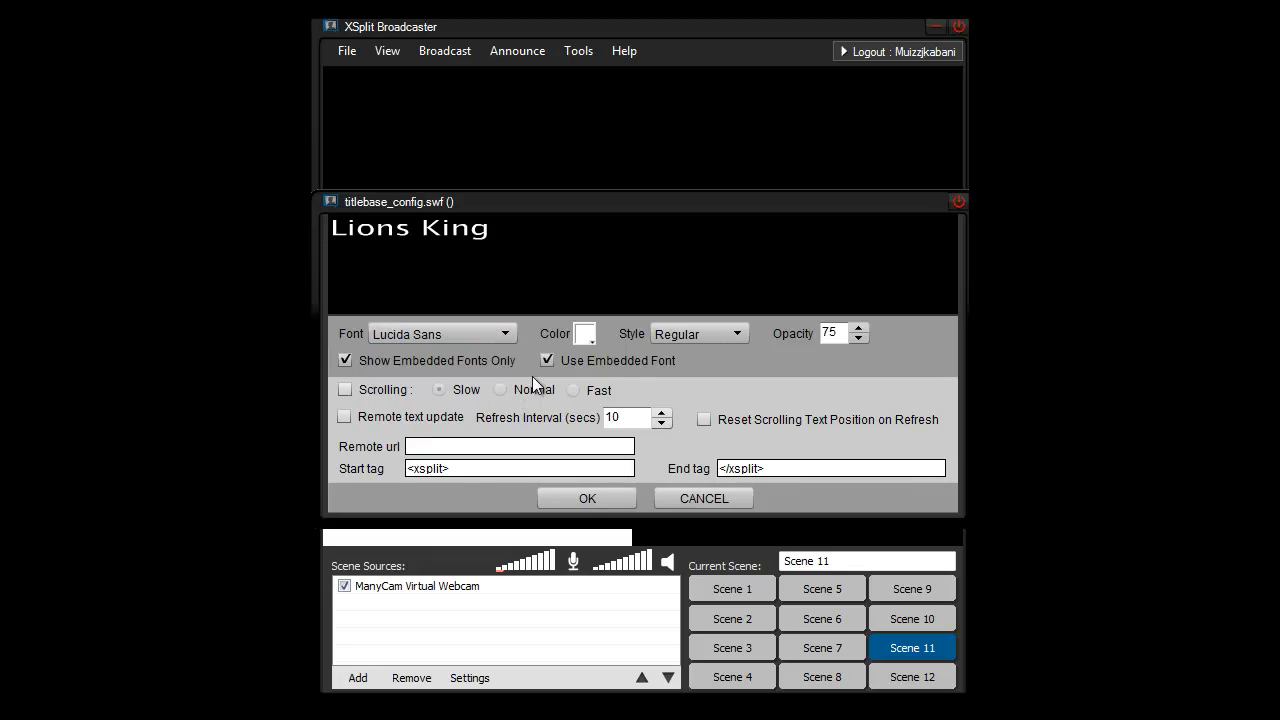
Insert the configured title into the scene and move it to the upper-left corner, above the webcam source.
left_click(588, 498)
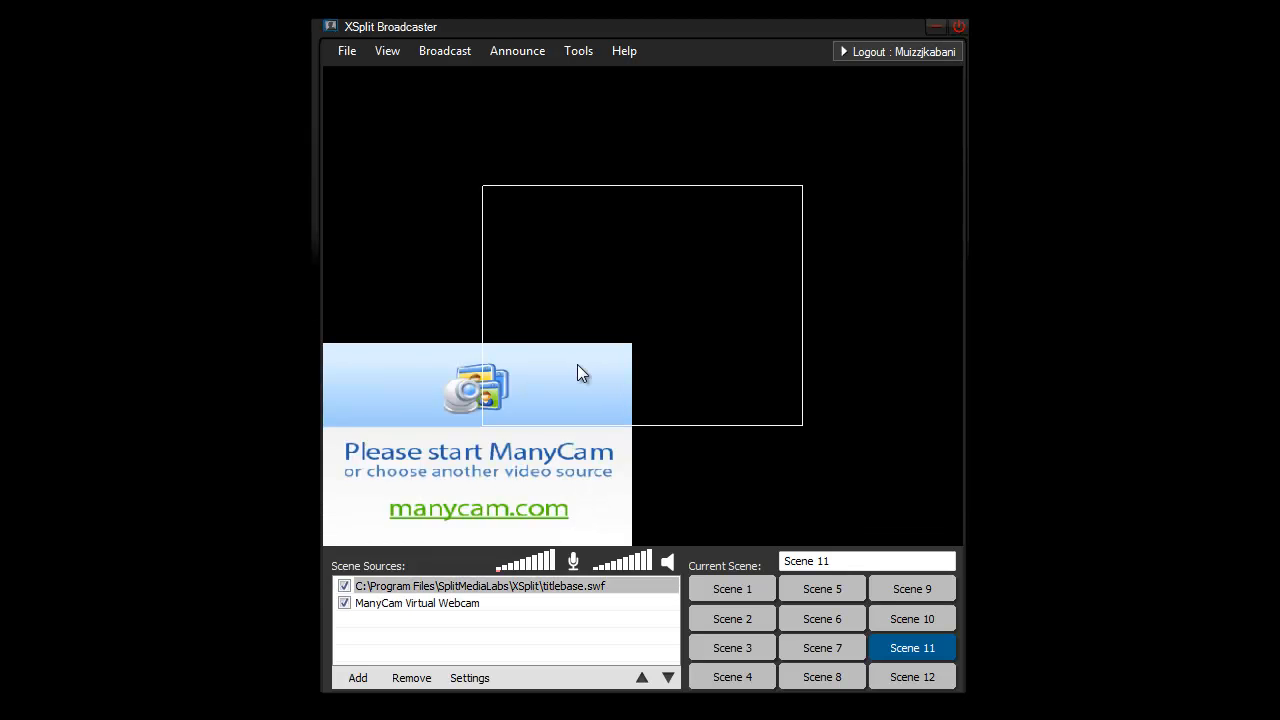
left_click_drag(666, 290, 478, 143)
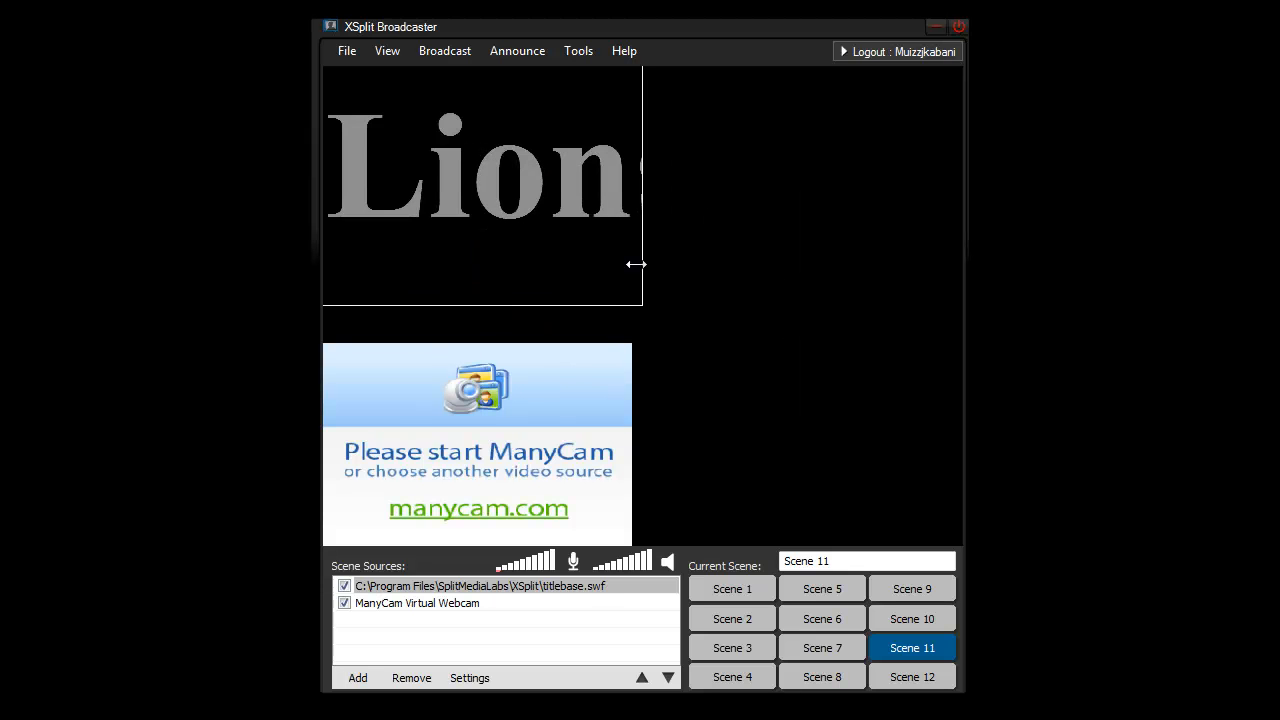
Enlarge the webcam source to fill the preview and reshape the title into a wide, shallow strip along the upper edge.
left_click(635, 340)
left_click_drag(634, 345, 963, 66)
left_click(615, 226)
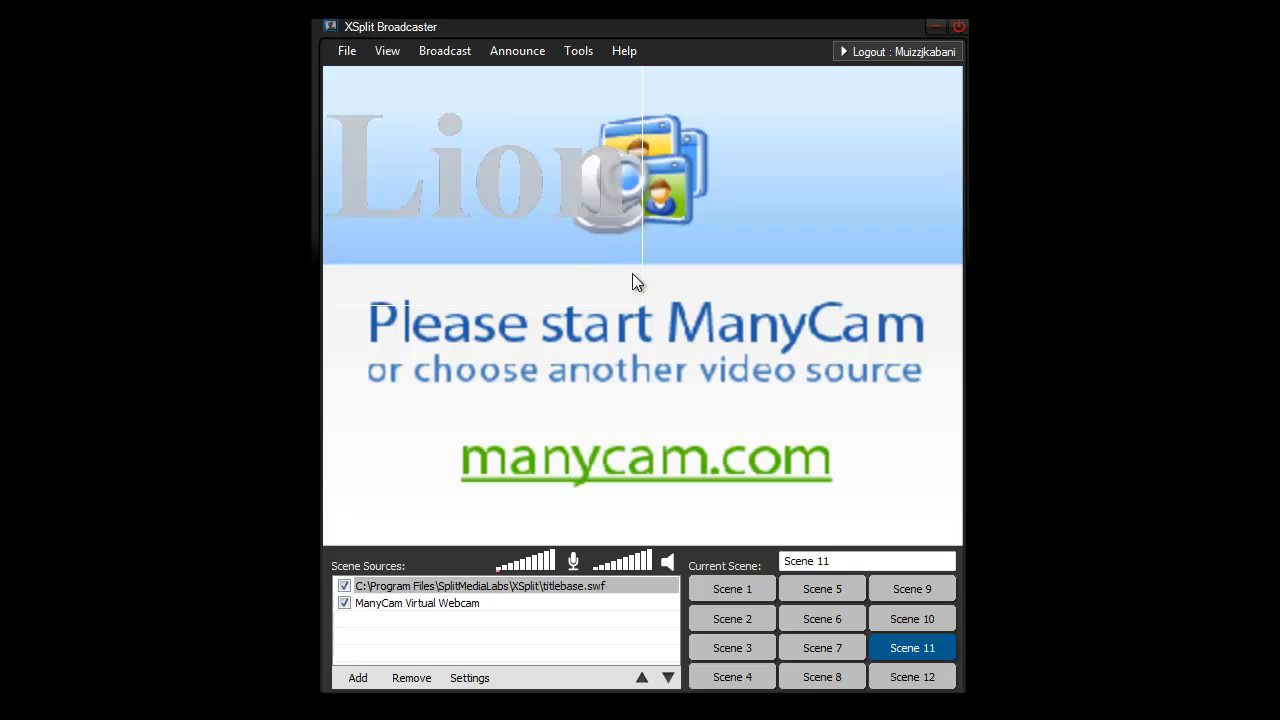
left_click_drag(632, 300, 951, 157)
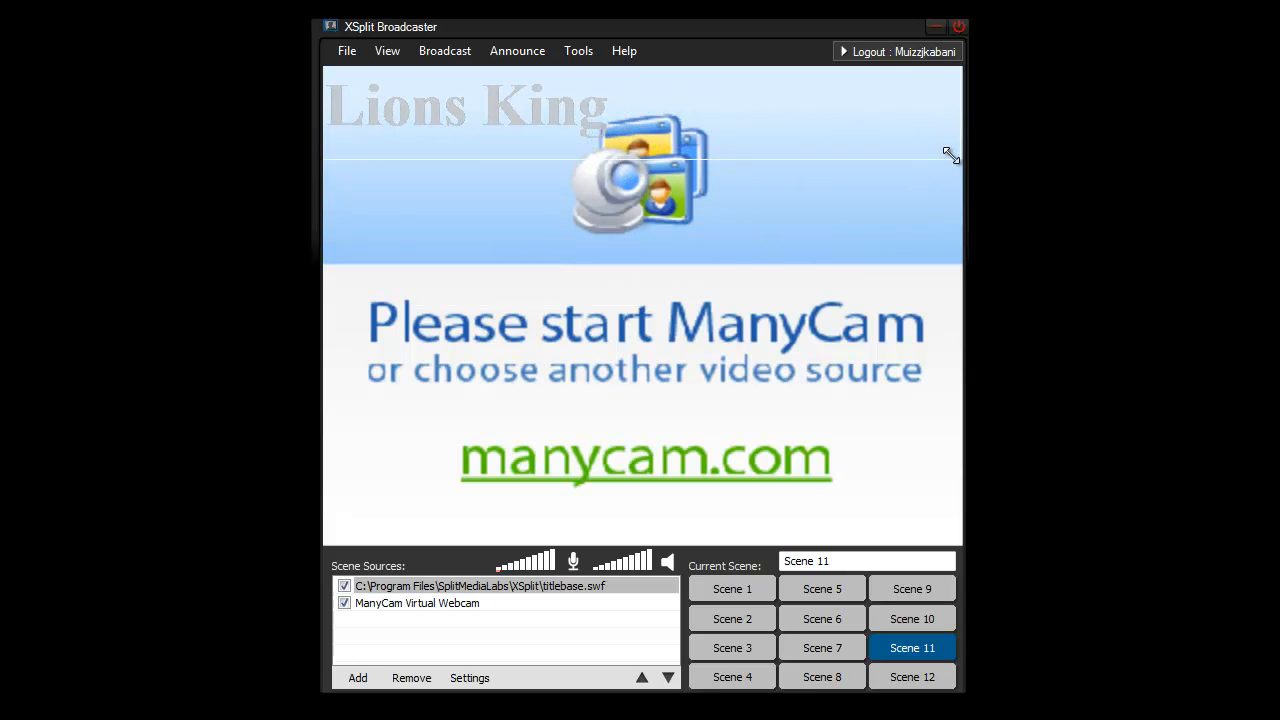
Try to change the title text to "Lion King" in the title's configuration.
right_click(509, 125)
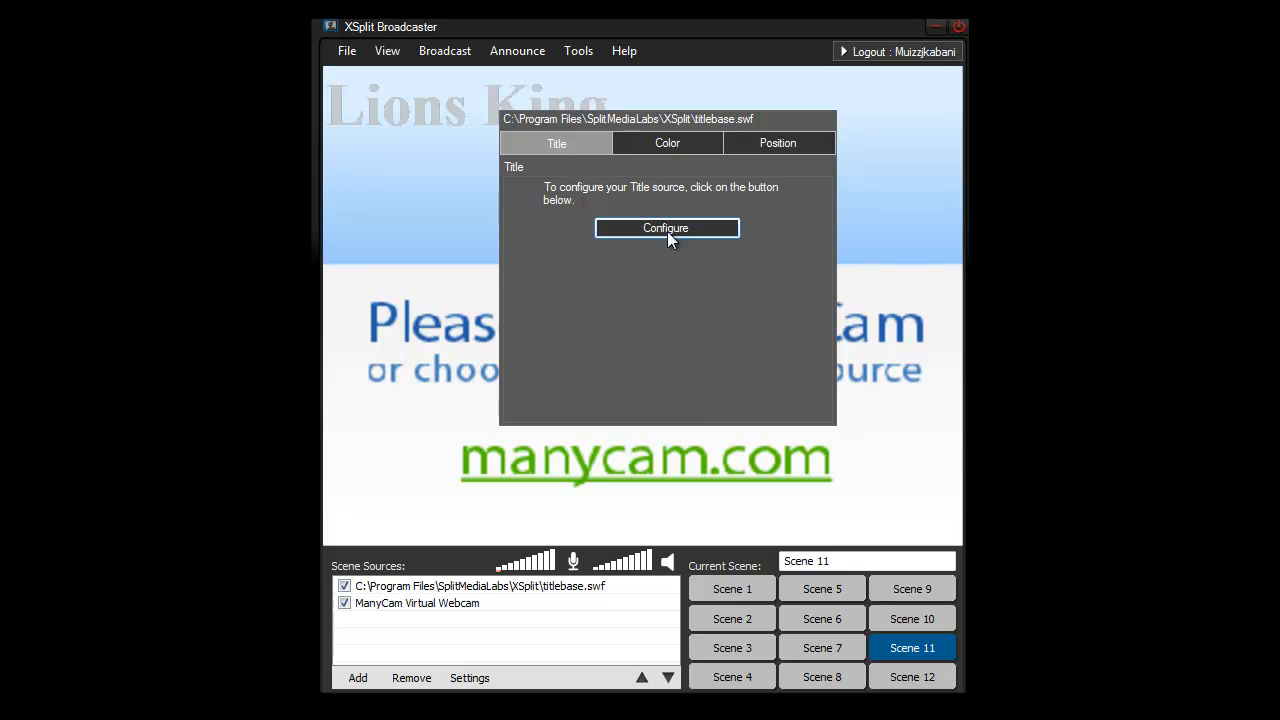
left_click(666, 230)
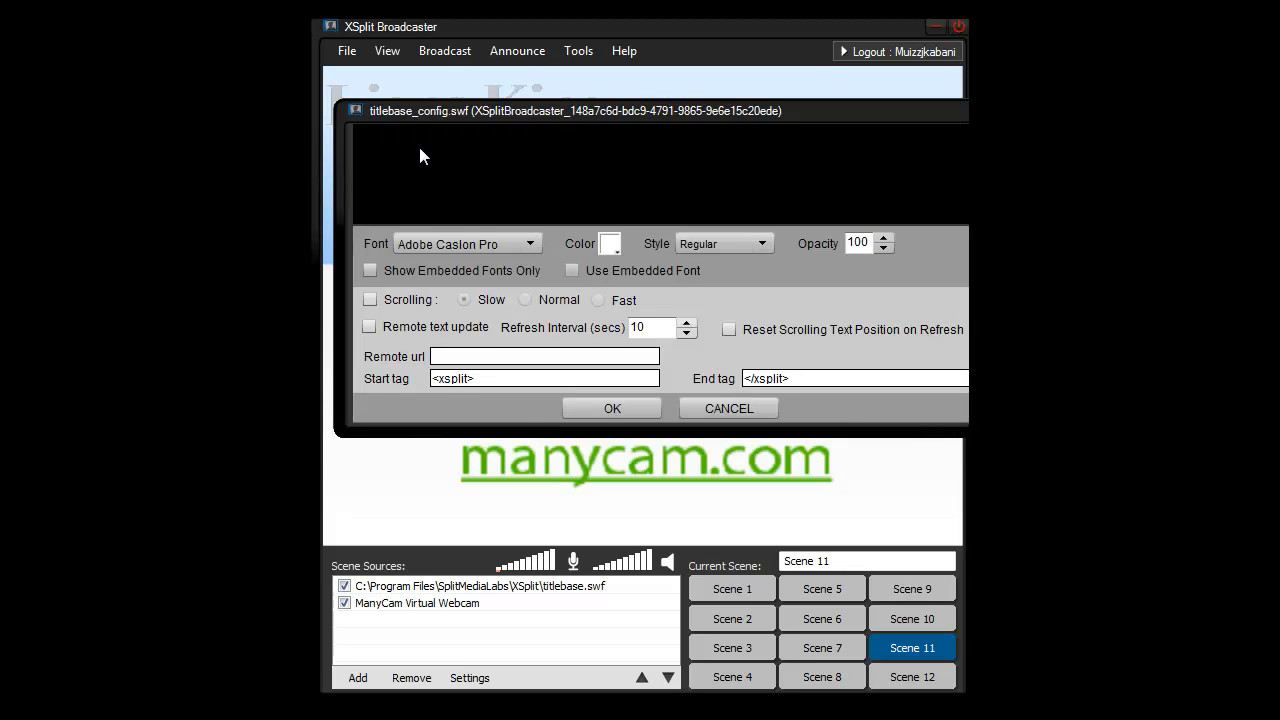
left_click(409, 143)
key("BackSpace")
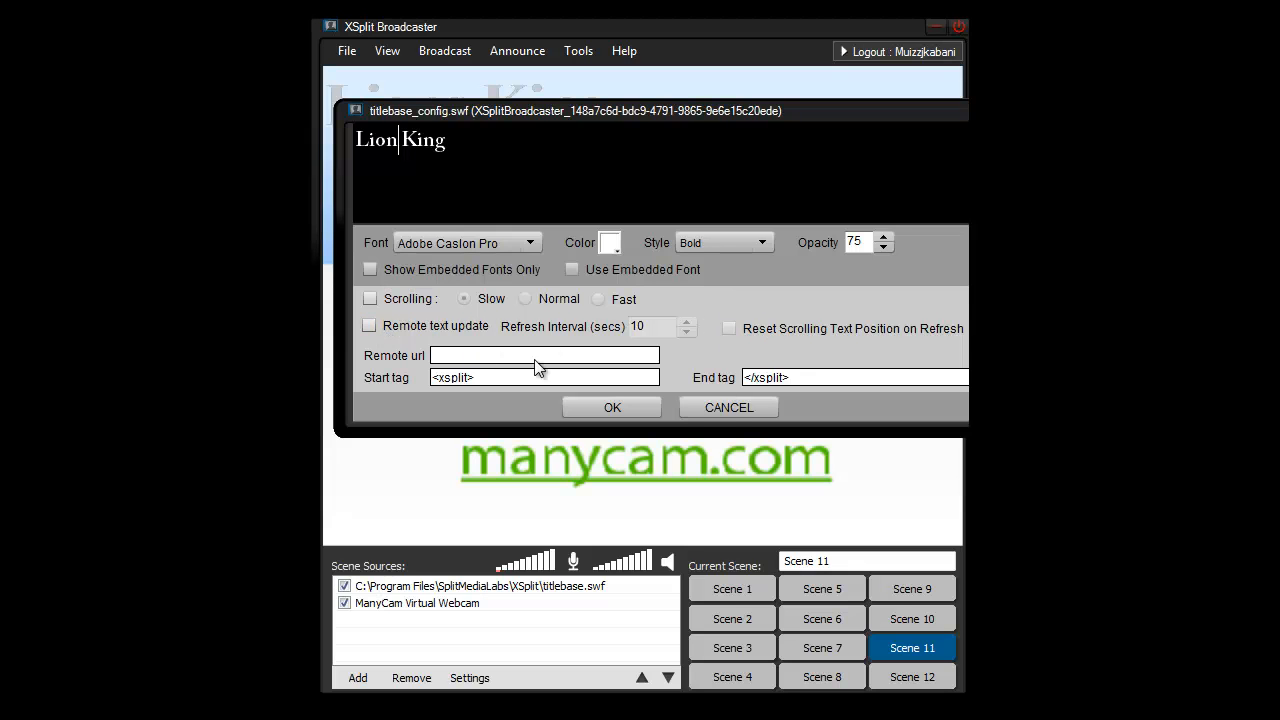
left_click(723, 408)
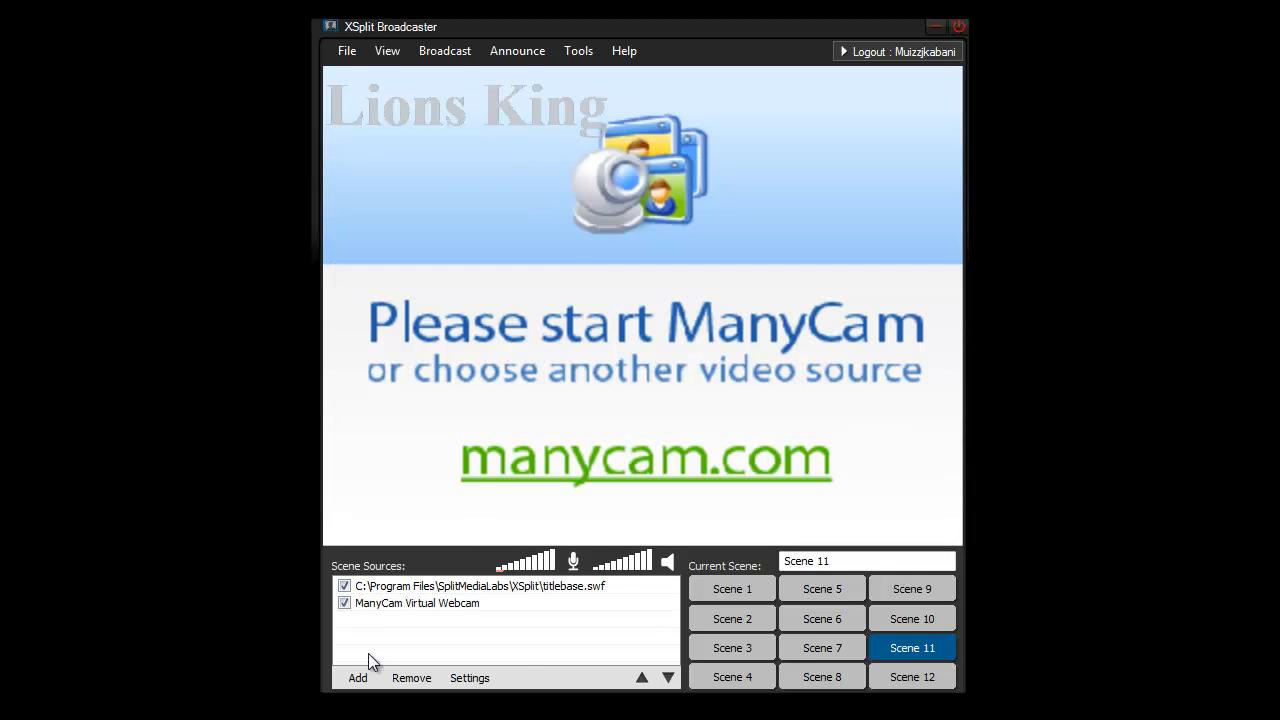
left_click(358, 677)
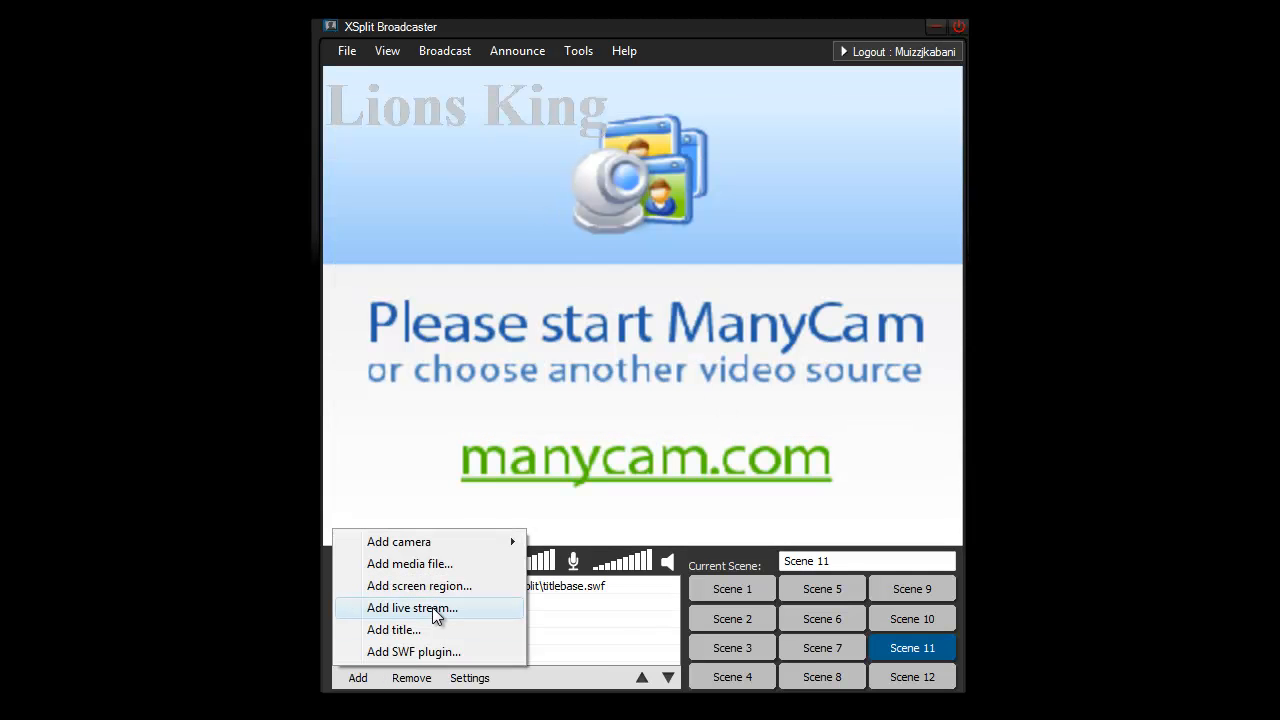
left_click(434, 608)
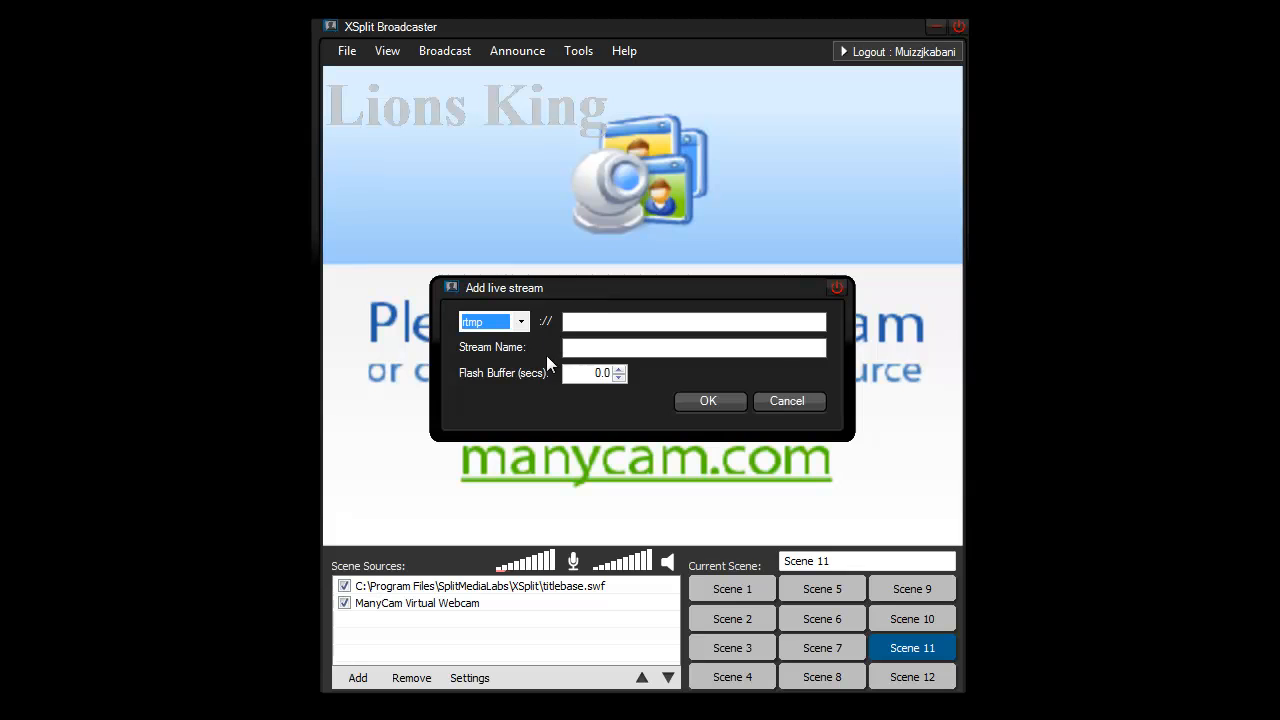
left_click(775, 404)
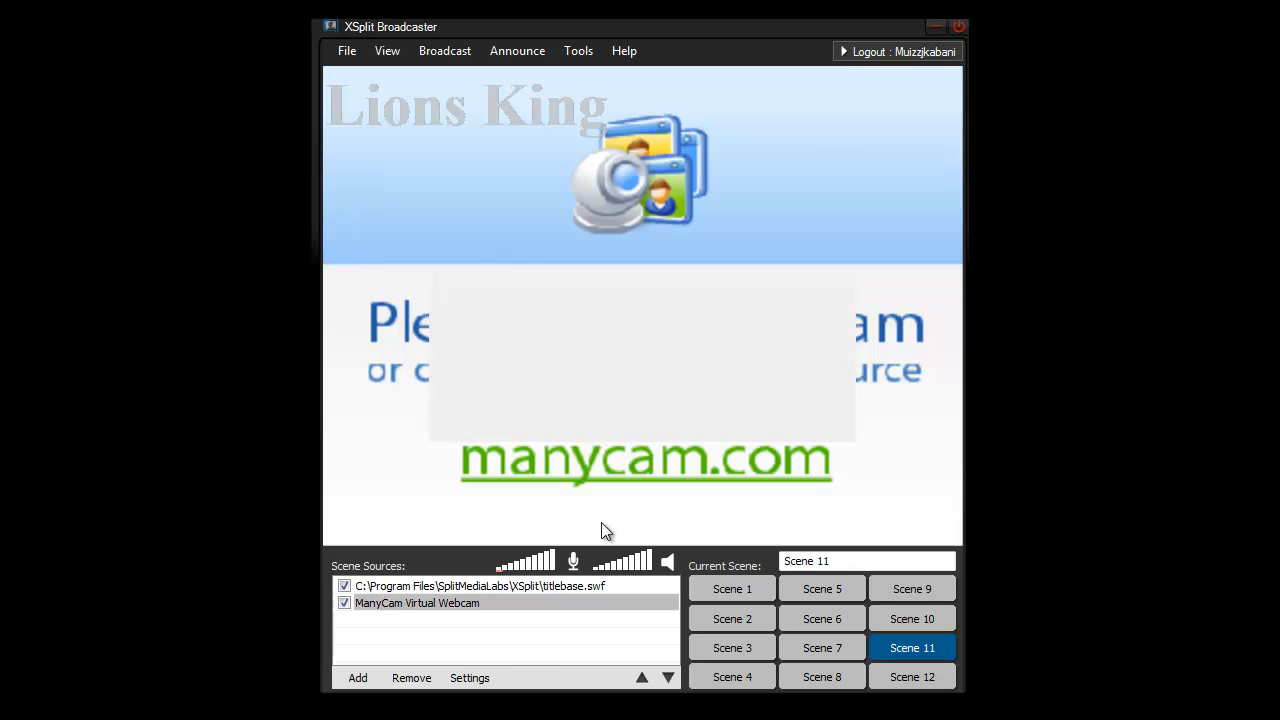
Add a 247 x 173 screen region as a source and delete the webcam source from the scene.
left_click(361, 681)
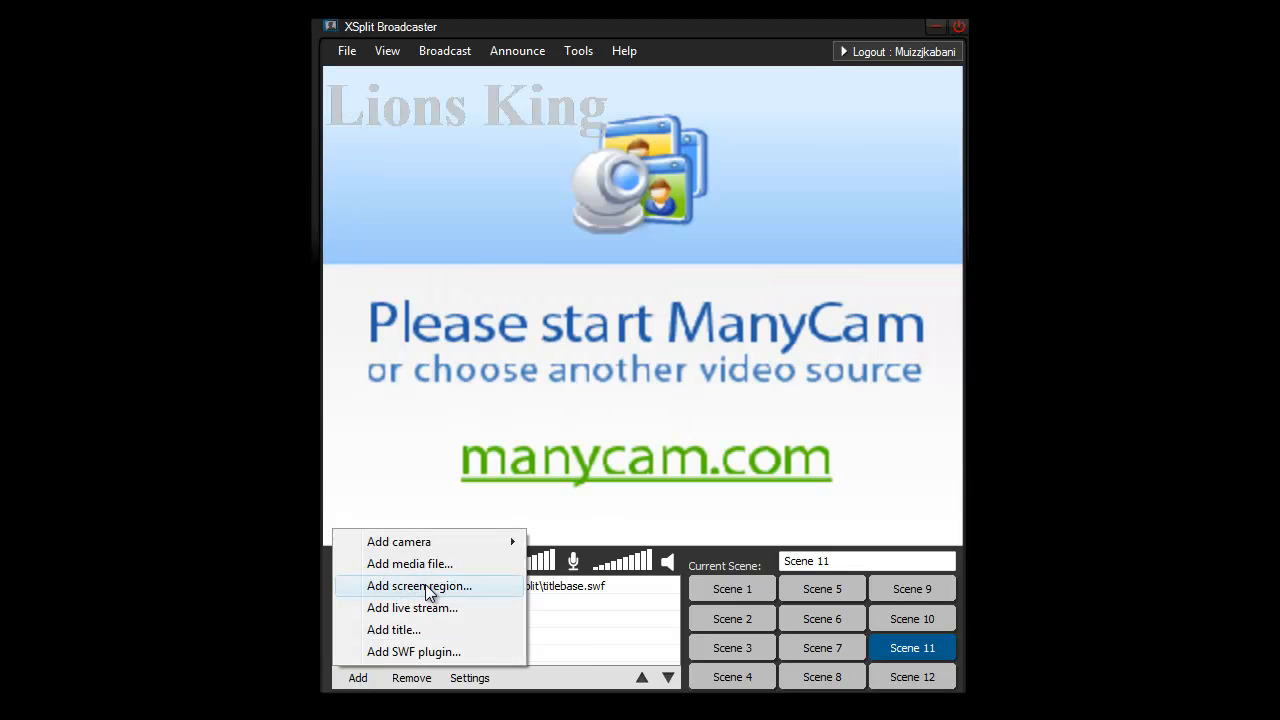
left_click(362, 586)
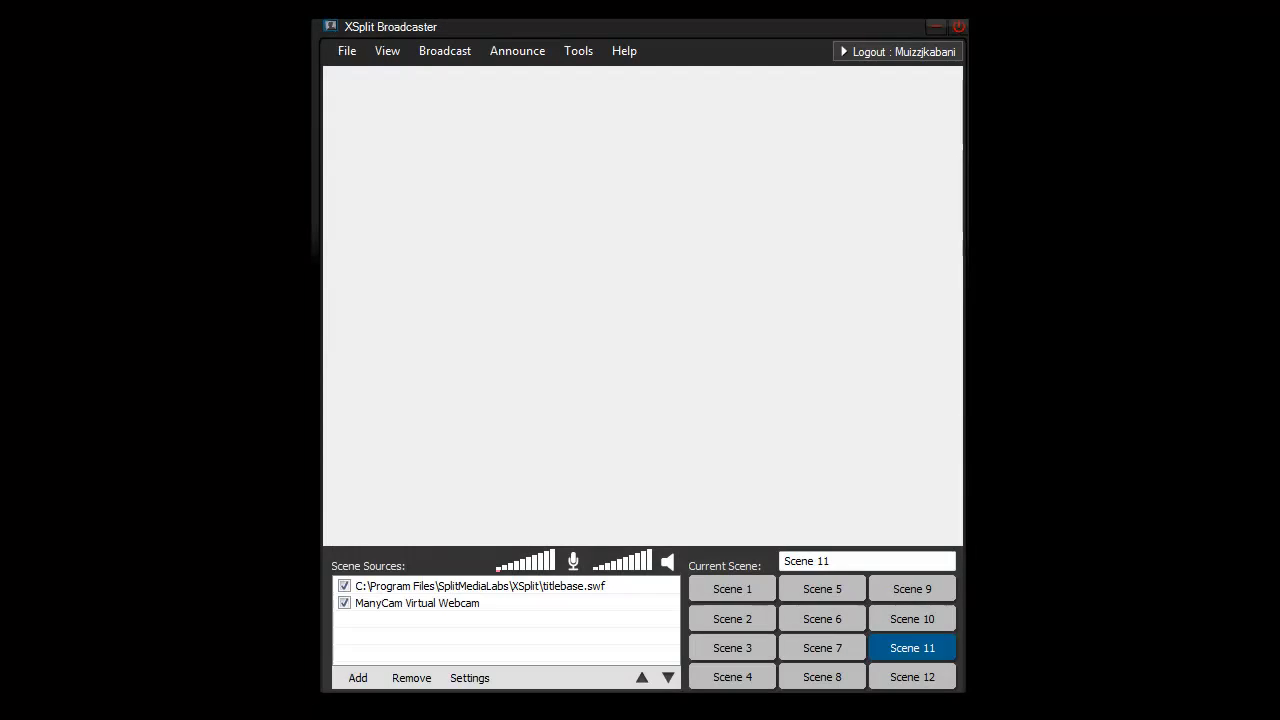
left_click(823, 187)
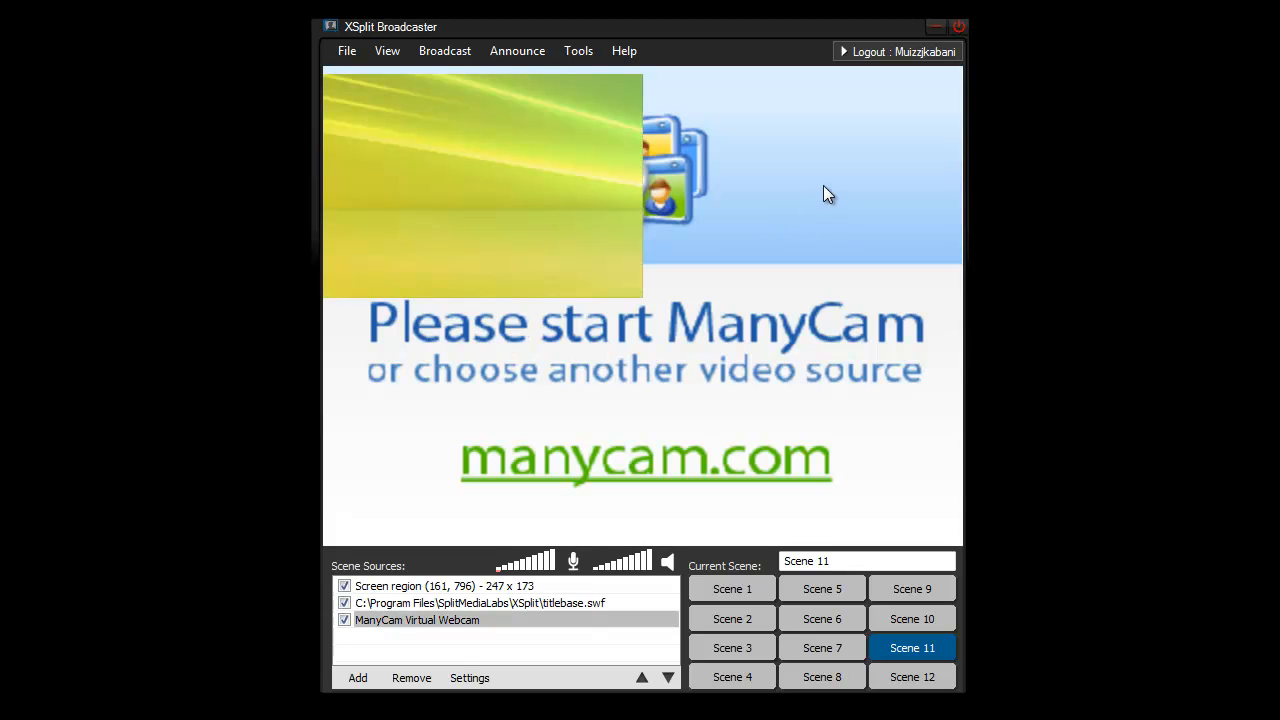
key("Delete")
Move the screen region to the lower-left corner of the scene and enlarge it to fill the preview.
left_click_drag(599, 182, 568, 439)
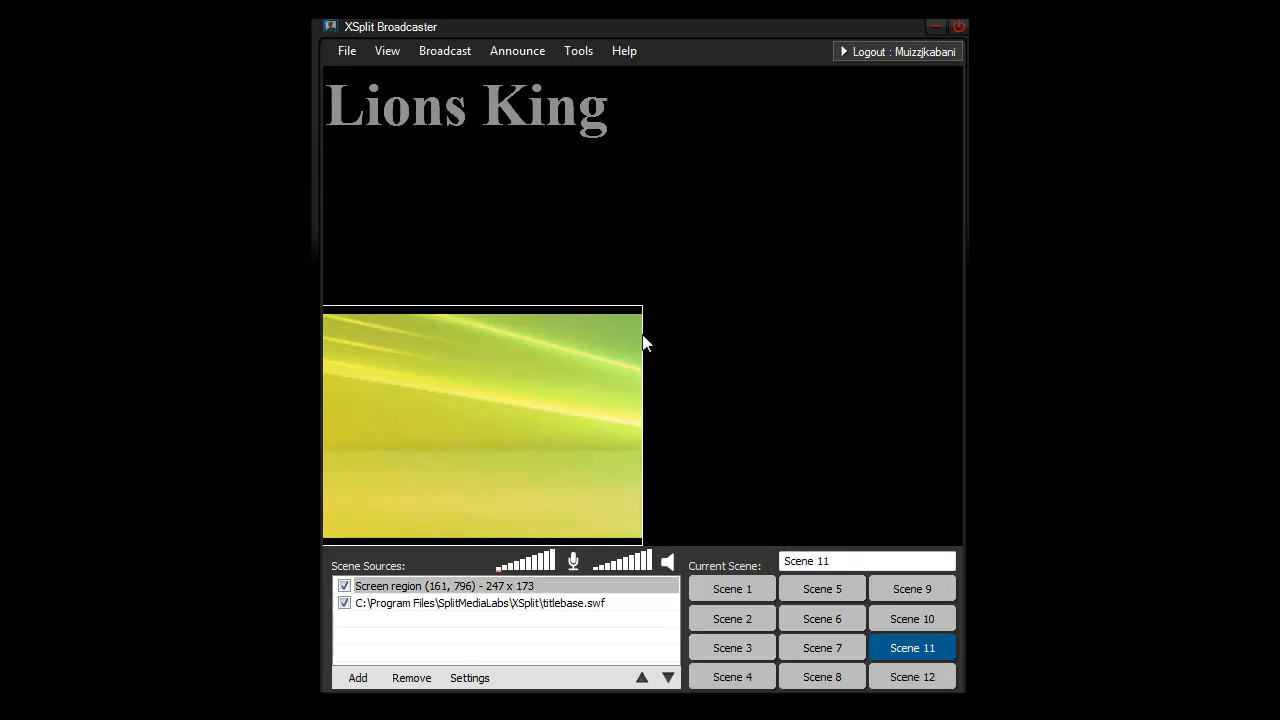
left_click_drag(642, 300, 985, 85)
left_click(450, 432)
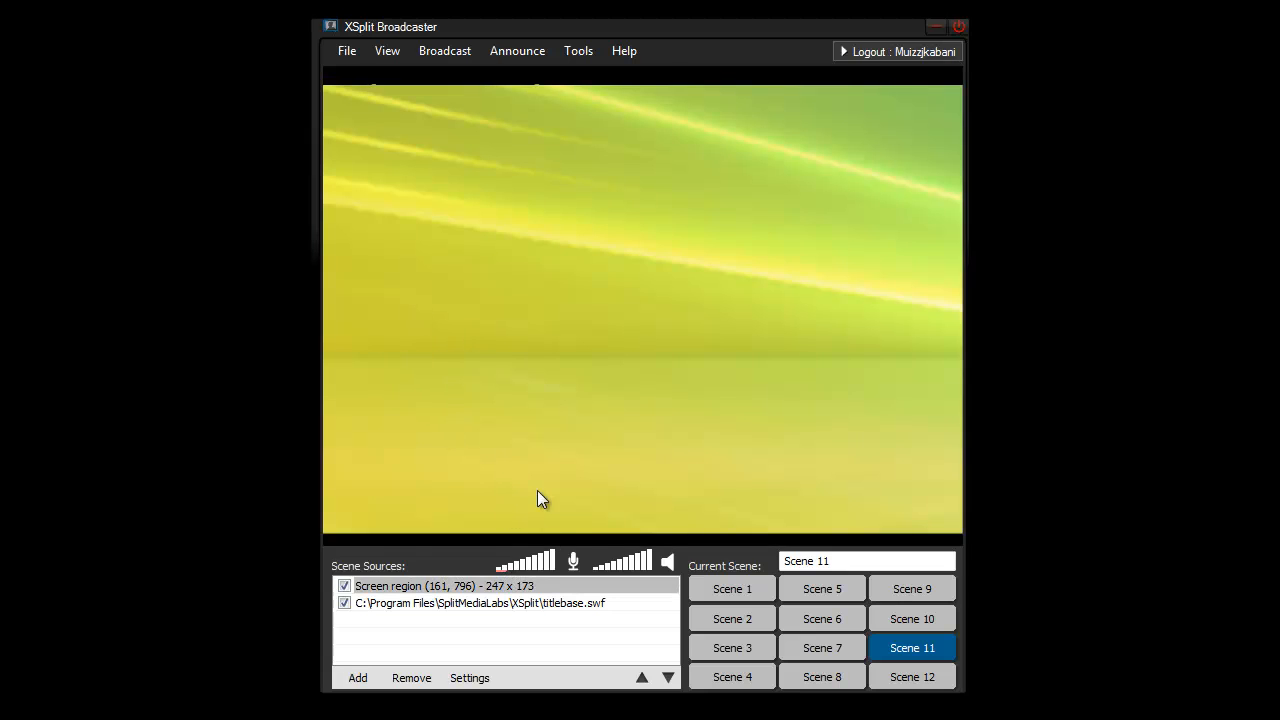
mouse_move(330, 78)
left_mouse_down()
mouse_move(374, 115)
mouse_move(375, 140)
mouse_move(326, 80)
mouse_move(349, 191)
mouse_move(316, 115)
mouse_move(318, 80)
left_mouse_up()
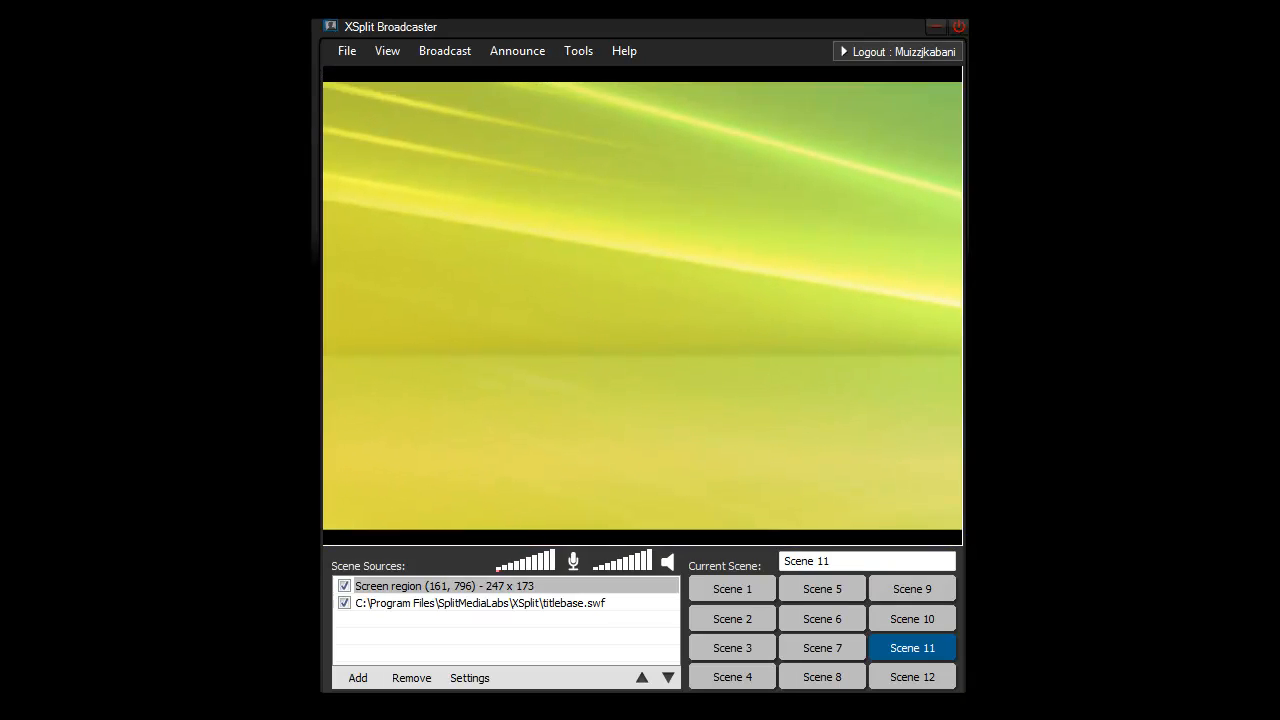
Move the title source above the screen region in the source order.
left_click(443, 588)
left_click(460, 605)
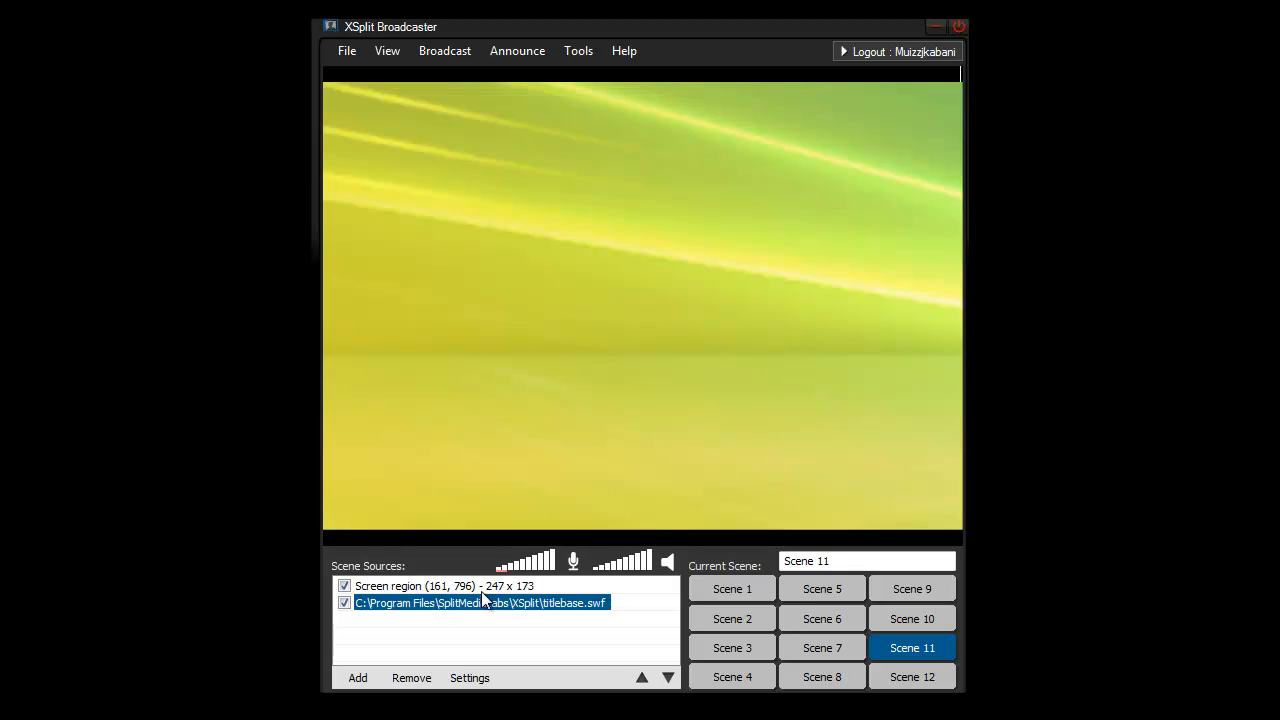
left_click(643, 678)
left_click(426, 80)
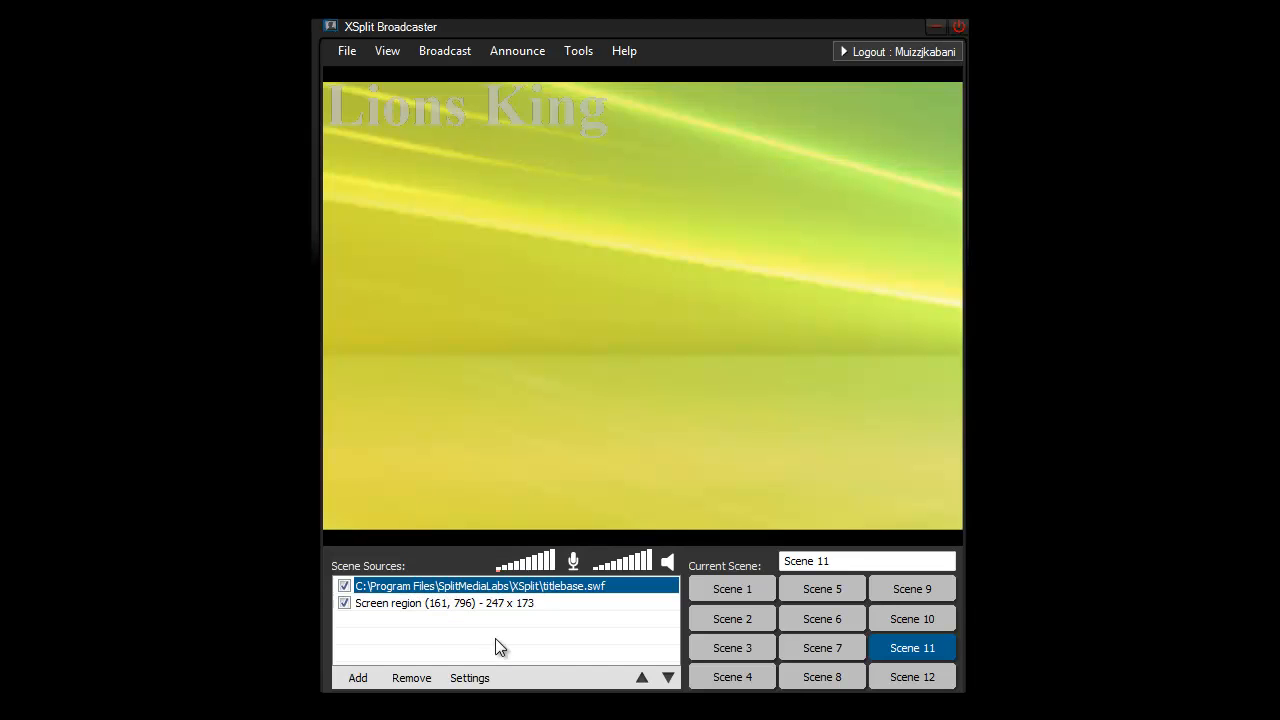
Remove the screen region source from the scene.
left_click(430, 606)
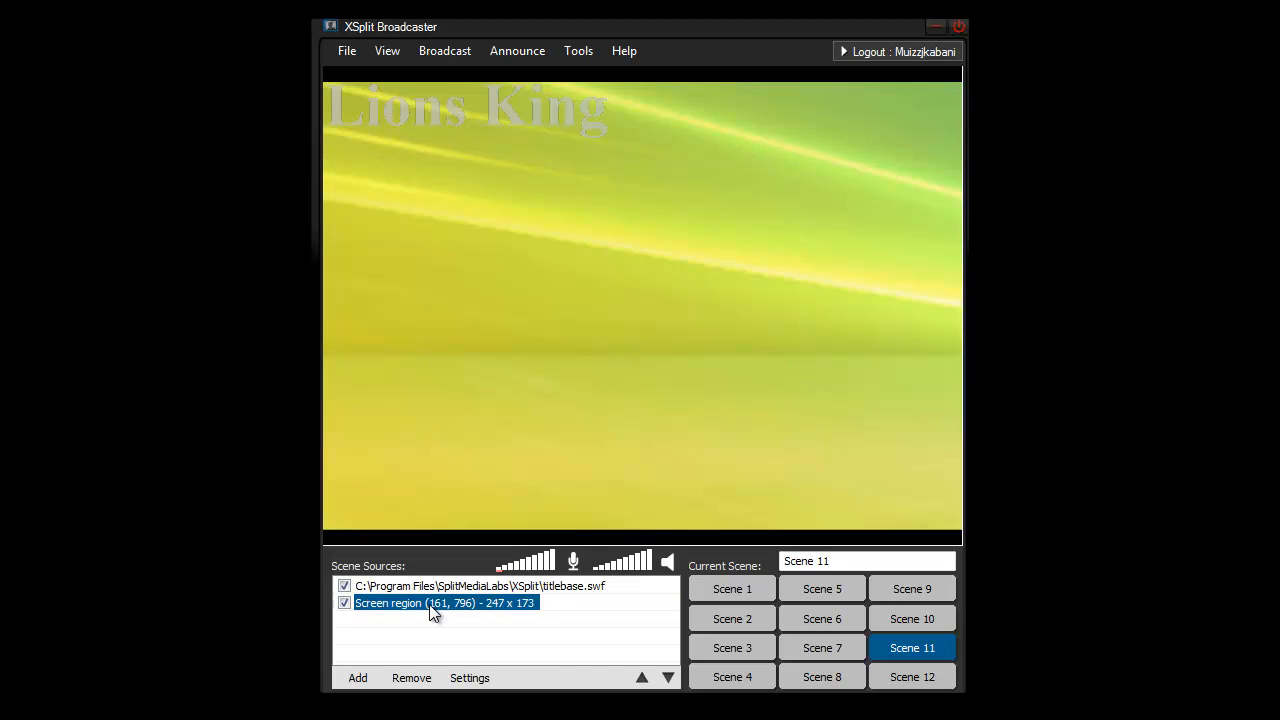
left_click(426, 590)
left_click(425, 606)
left_click(411, 678)
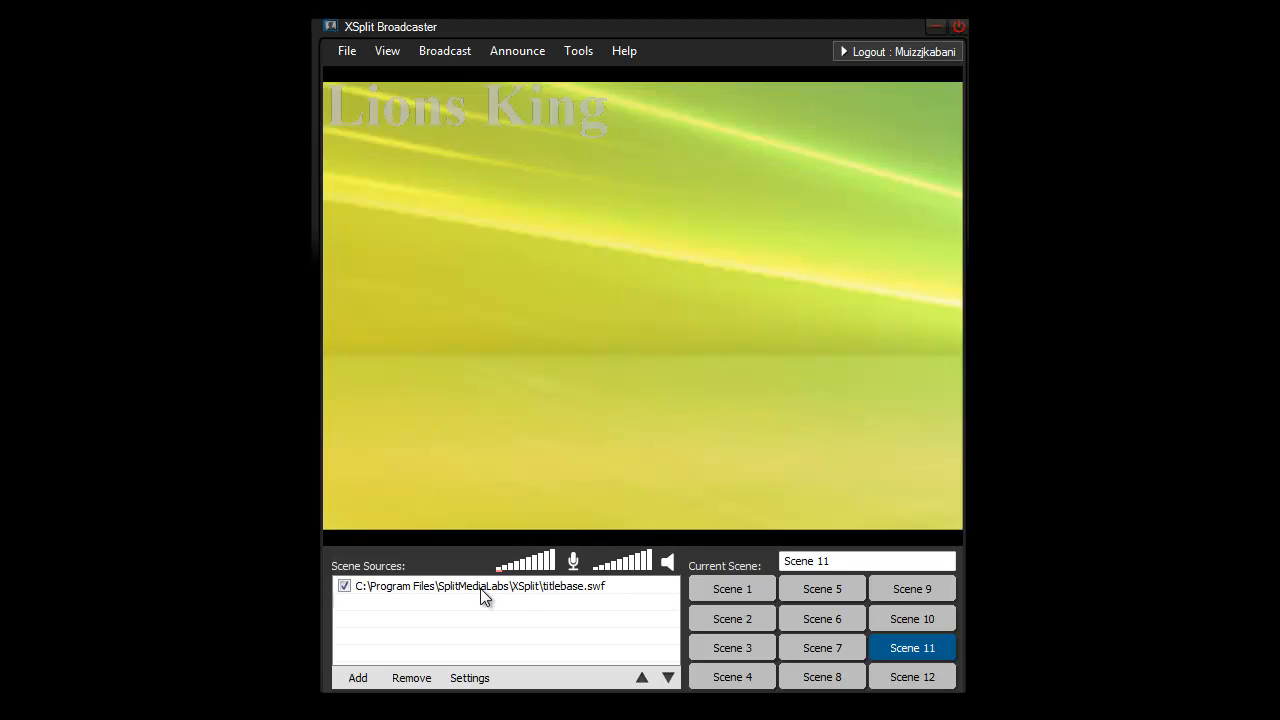
Open the title source's color settings and examine its transparency setting.
left_click(467, 590)
left_click(471, 678)
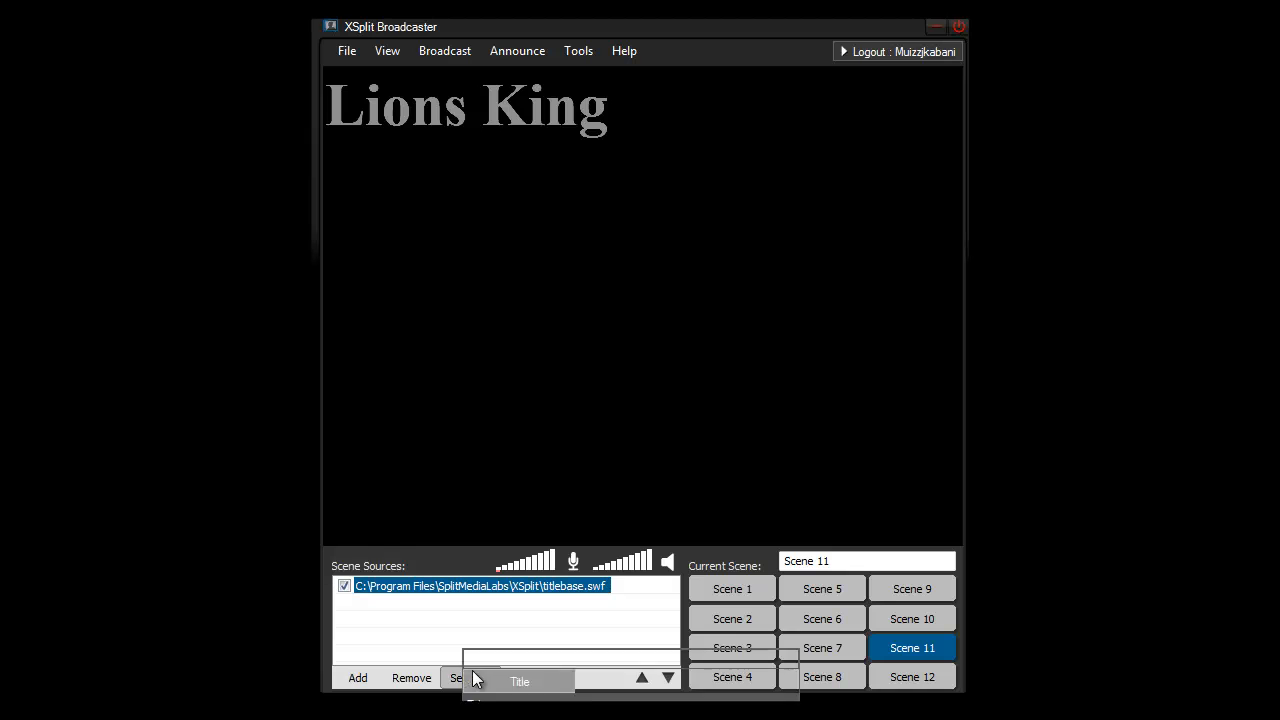
left_click(467, 115)
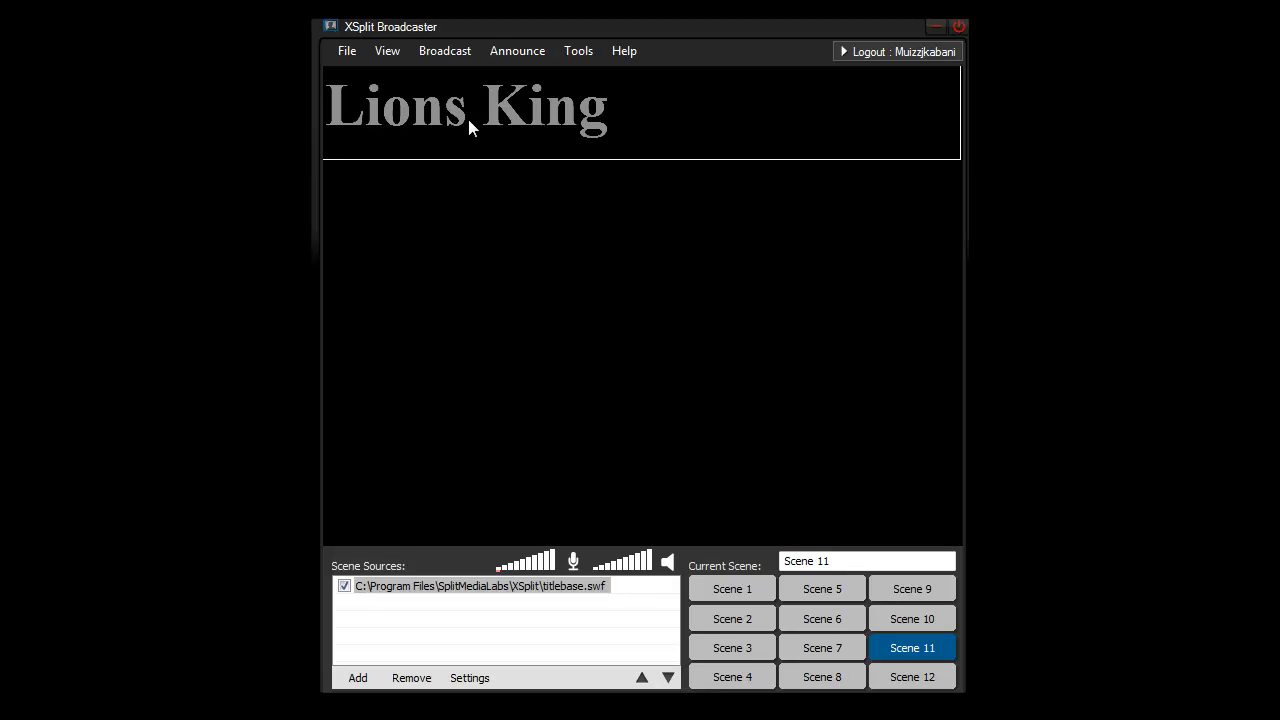
right_click(467, 115)
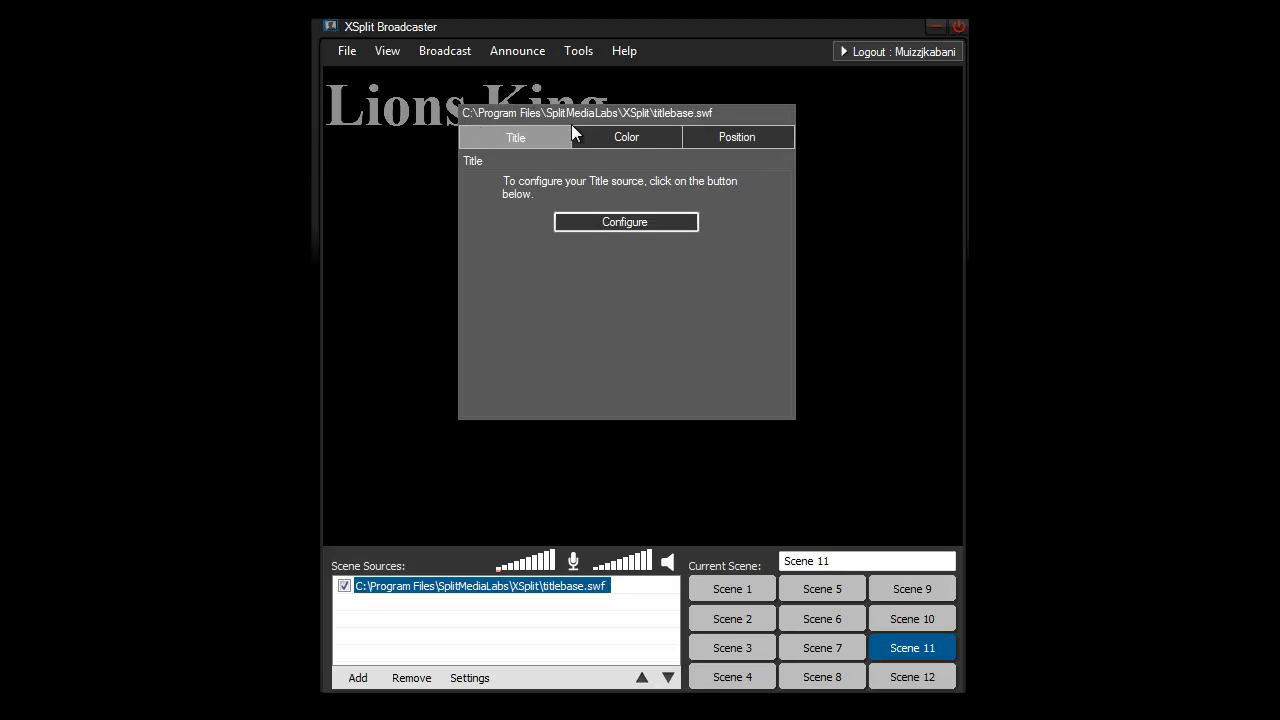
left_click(633, 139)
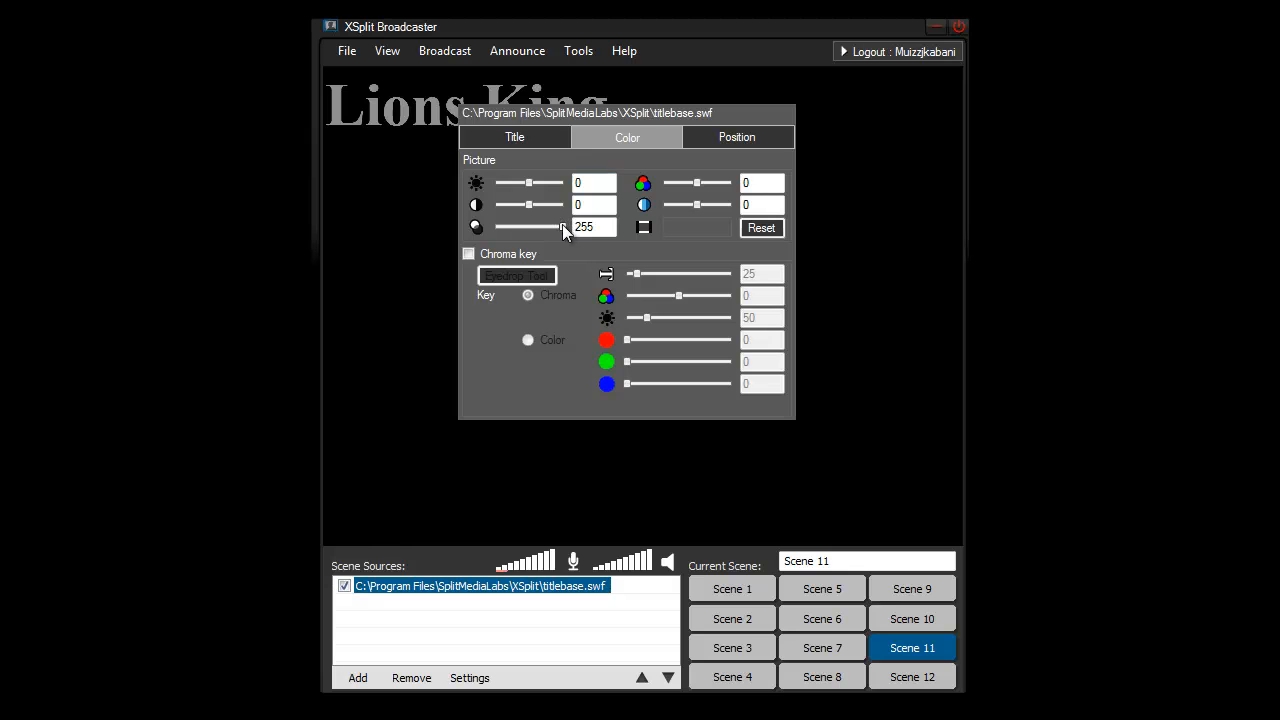
mouse_move(562, 226)
left_mouse_down()
mouse_move(516, 228)
mouse_move(575, 228)
mouse_move(500, 225)
mouse_move(566, 227)
left_mouse_up()
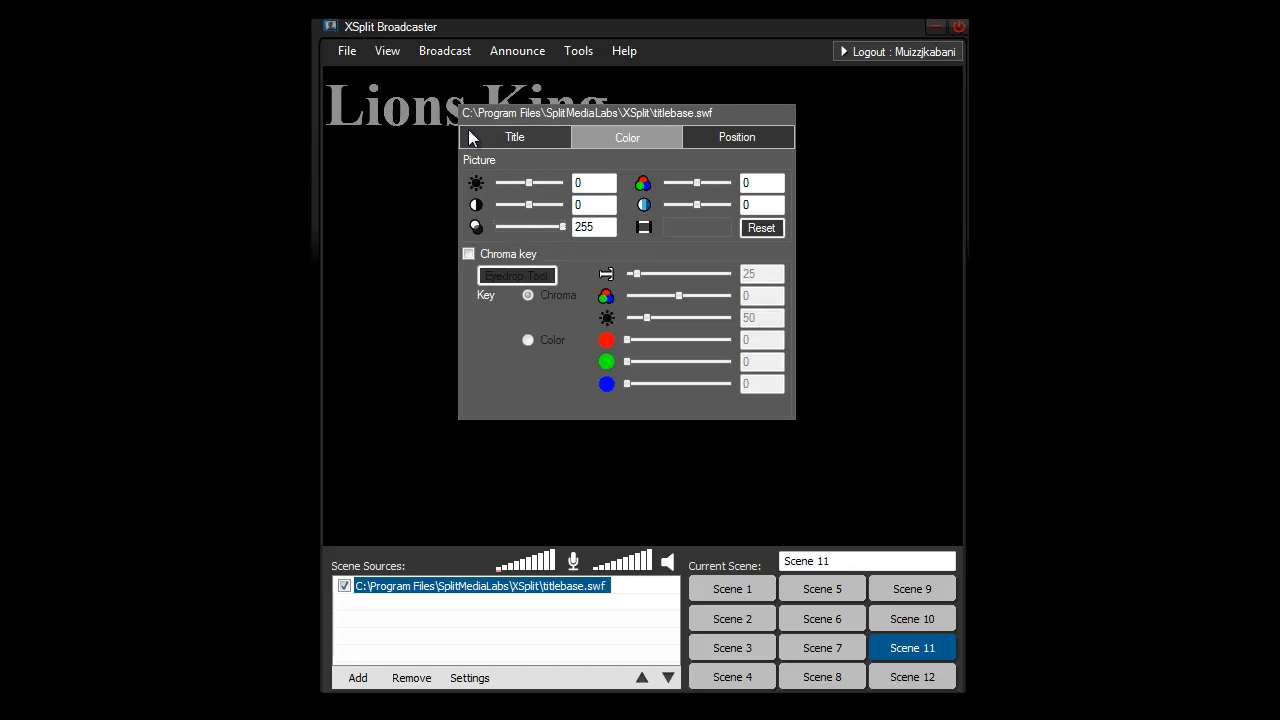
Turn off Keep aspect ratio for the title and lock its position.
left_click(701, 139)
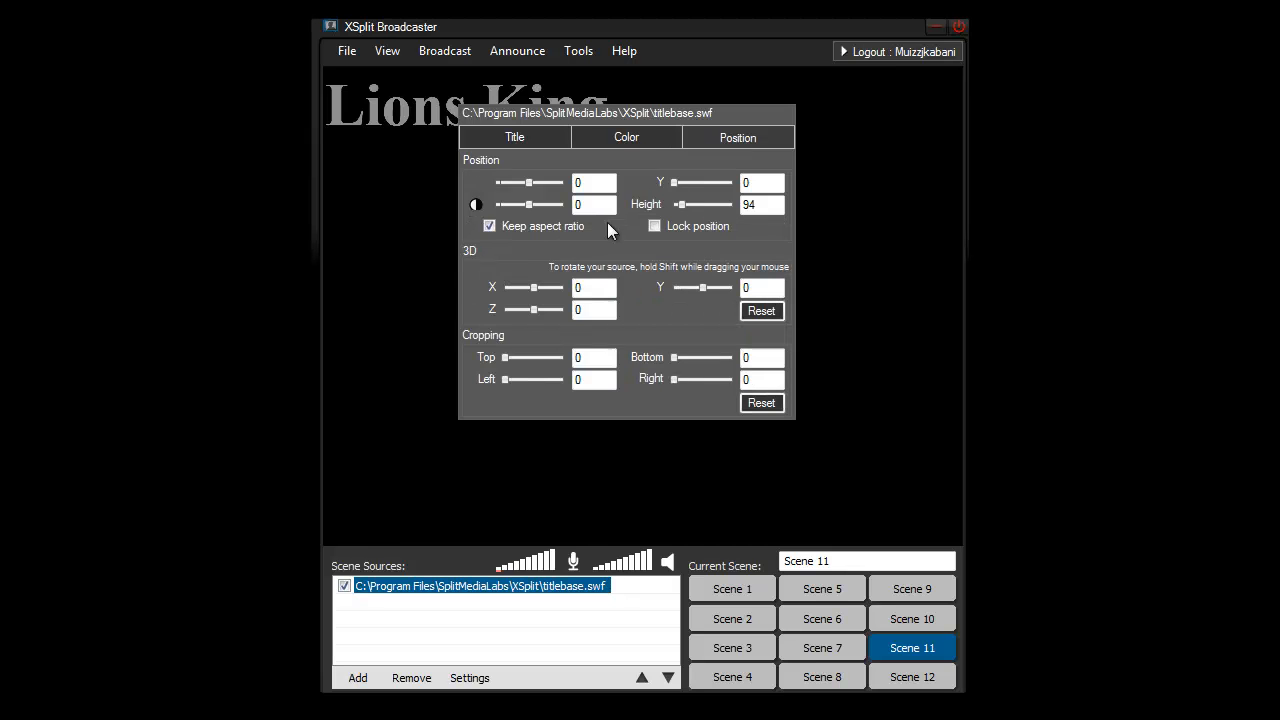
left_click(531, 226)
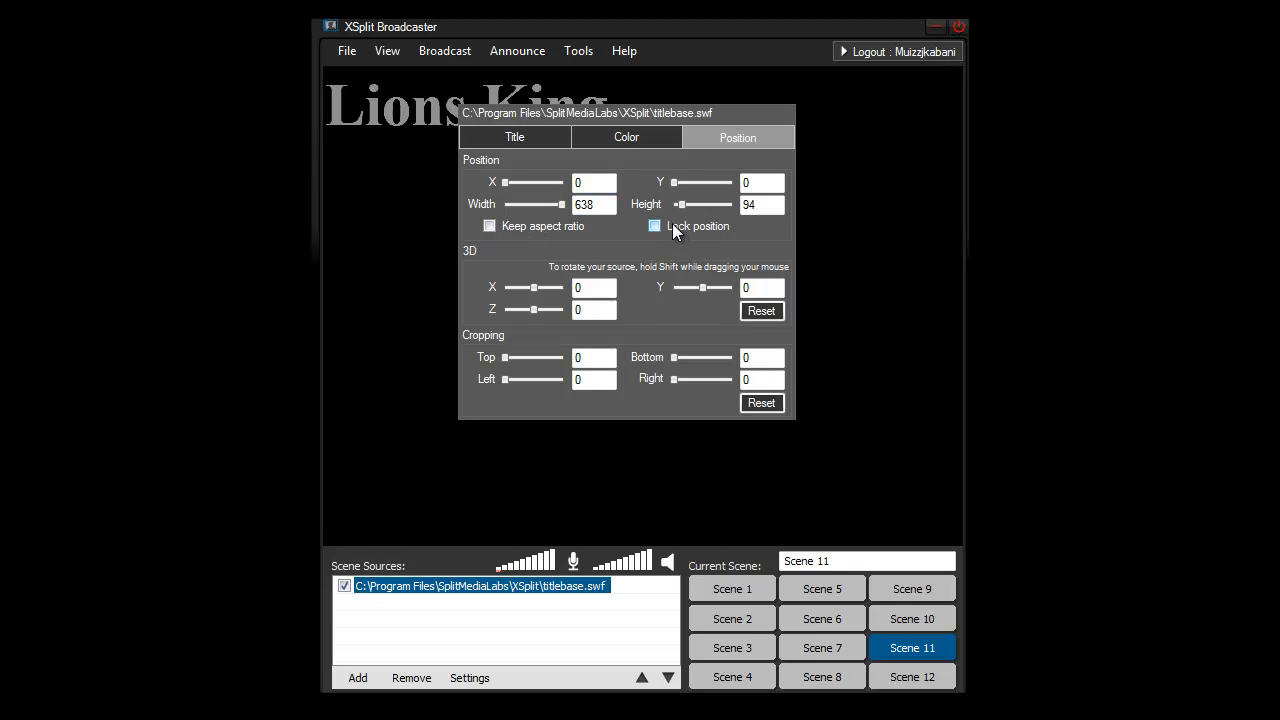
left_click(380, 123)
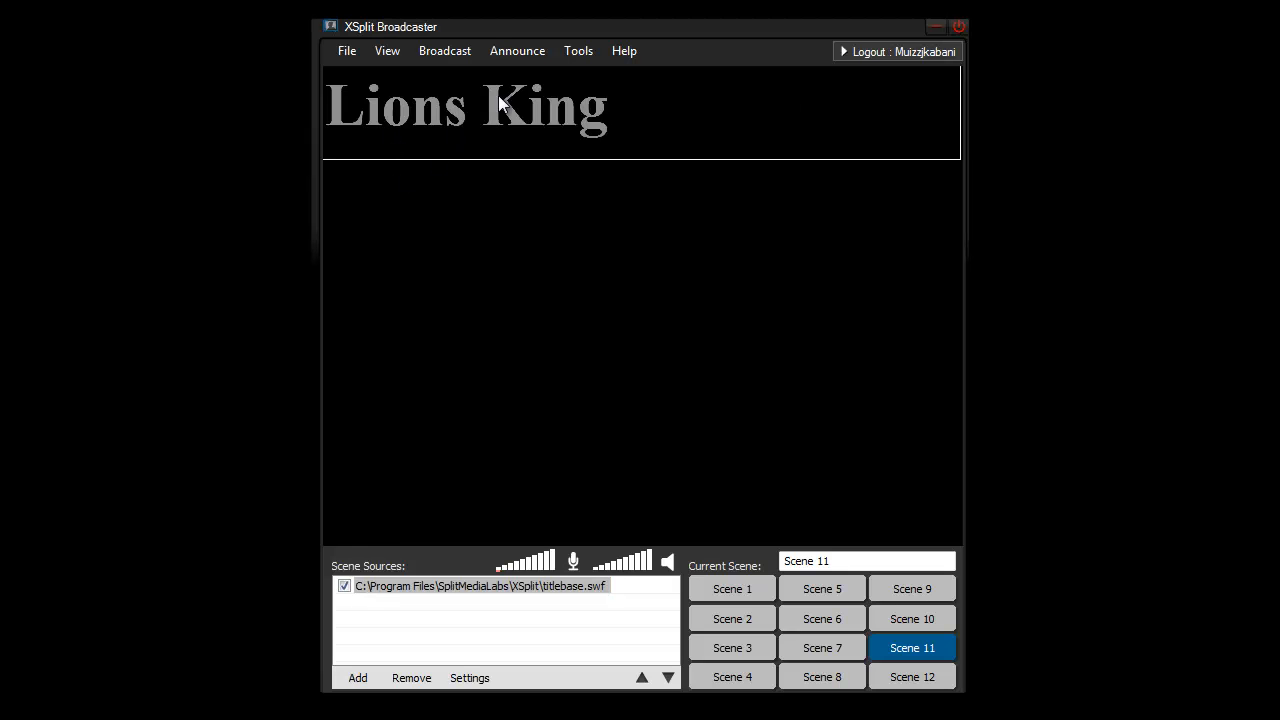
left_click(512, 157)
Unlock the title's position and shrink the title in the upper-left corner of the scene.
right_click(510, 126)
left_click(772, 148)
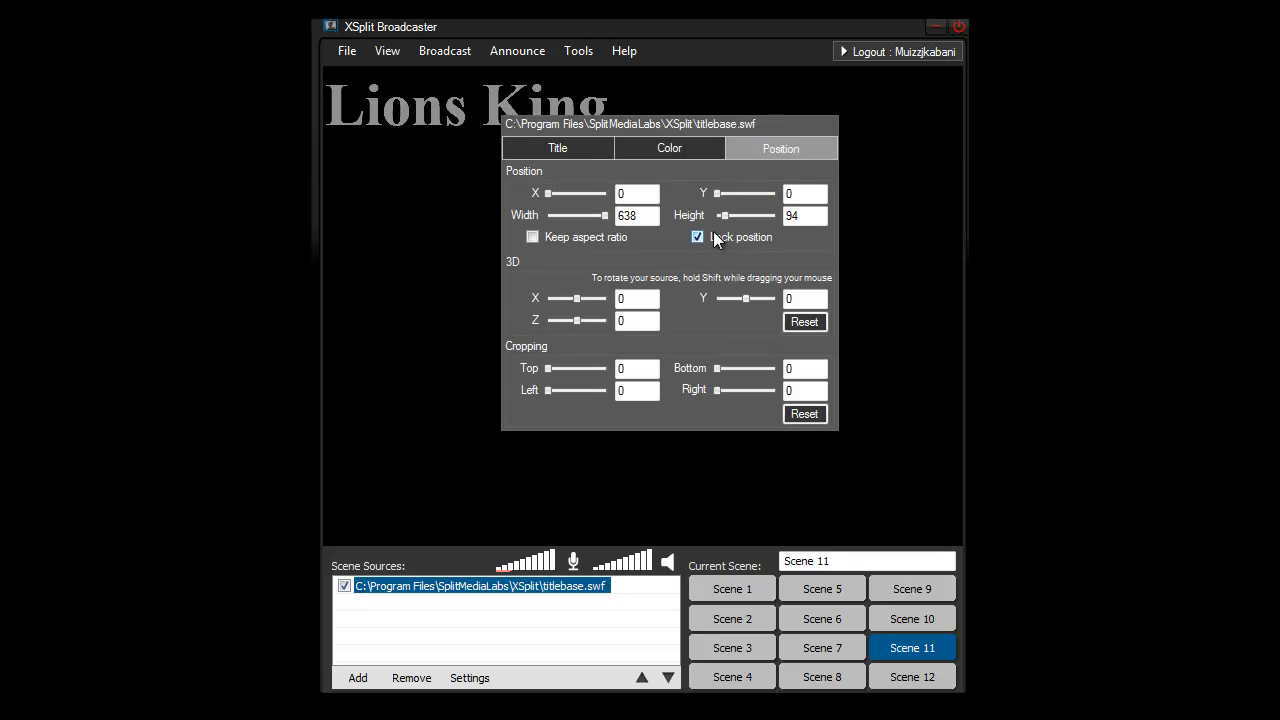
left_click(714, 238)
left_click_drag(461, 109, 466, 76)
left_click_drag(346, 157, 354, 130)
right_click(377, 109)
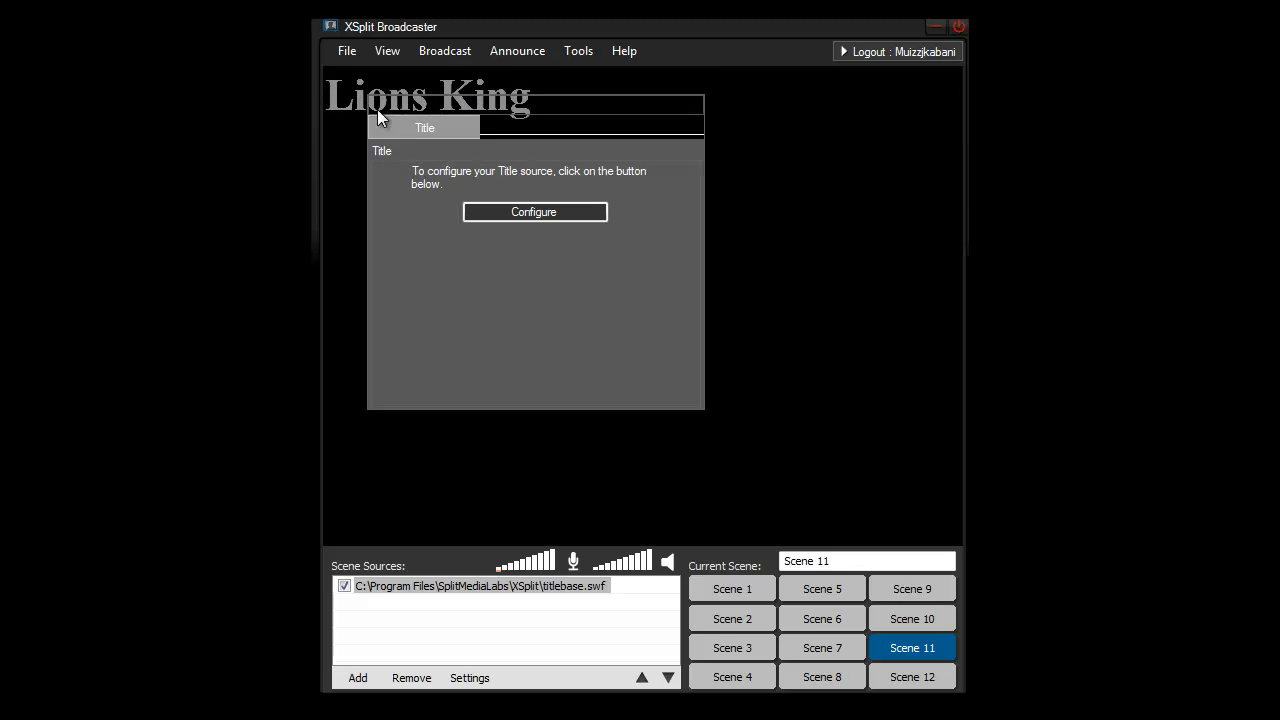
Add the image AFK.jpg from the Pictures folder as a media source.
left_click(355, 678)
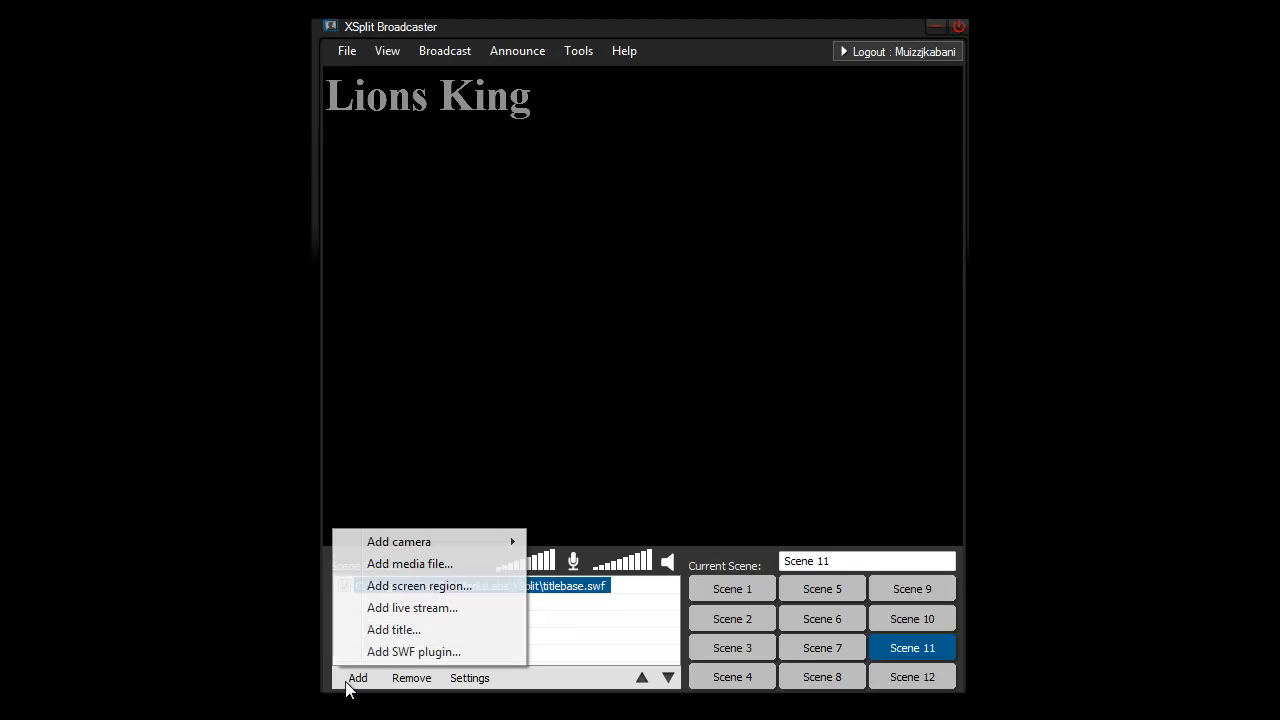
left_click(440, 566)
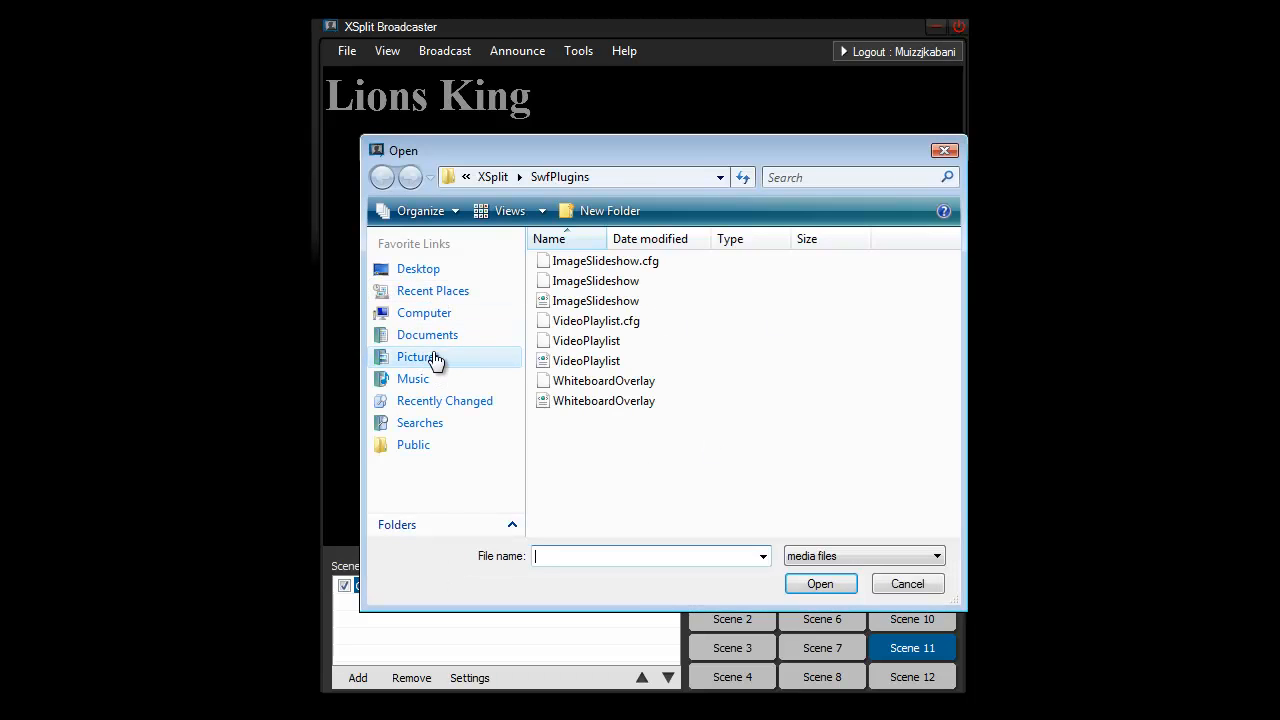
left_click(432, 357)
double_click(874, 272)
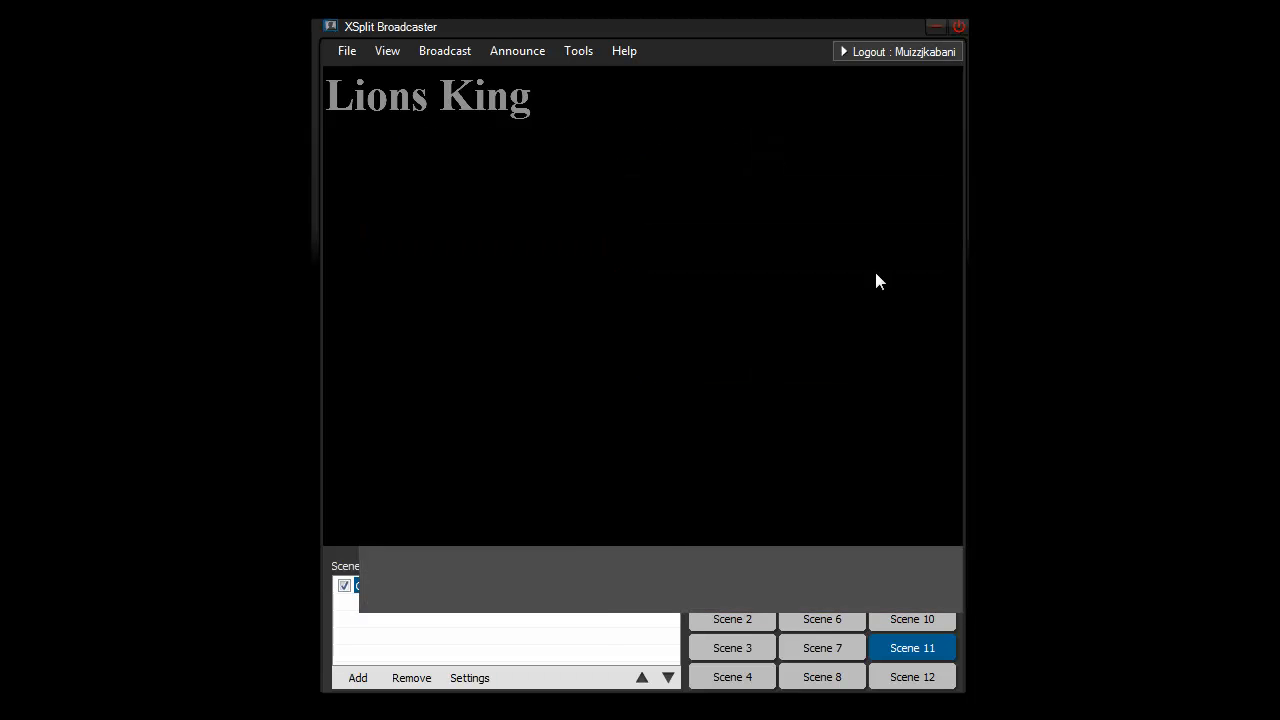
Move the AFK image to the lower-left corner, enlarge it to fill the preview, and switch to Scene 10.
left_click_drag(714, 264, 380, 502)
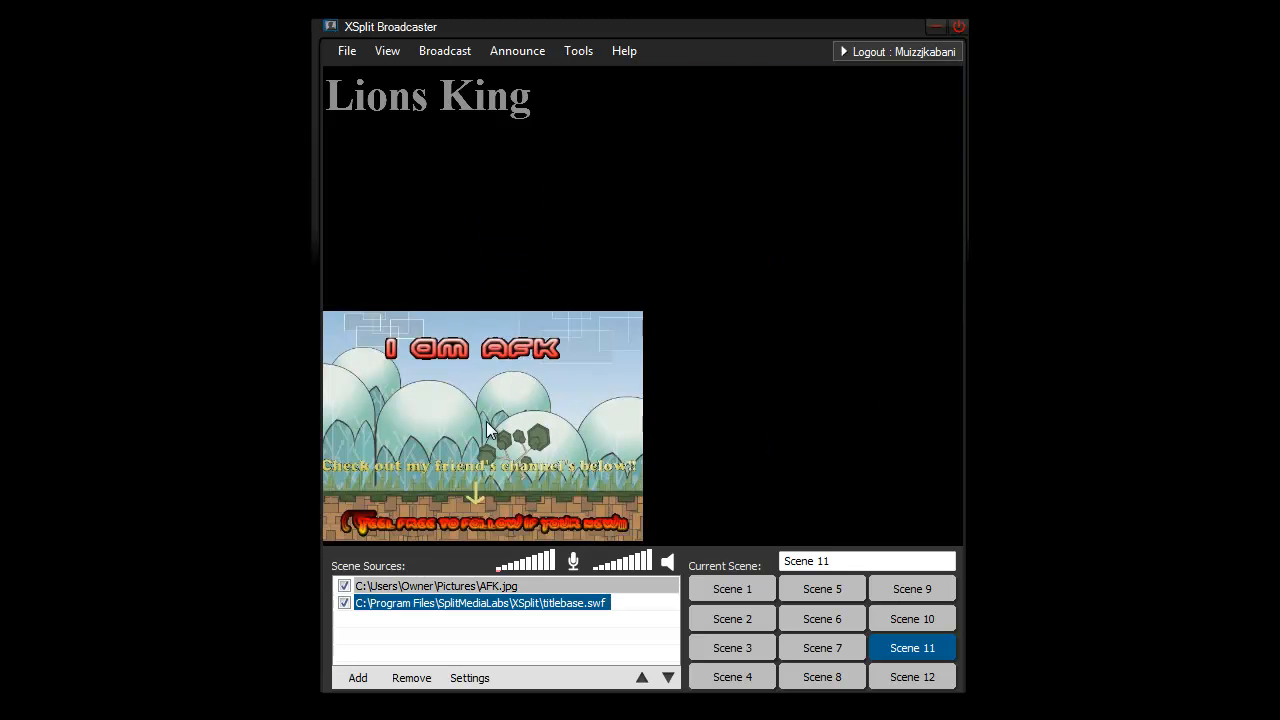
left_click_drag(642, 308, 962, 74)
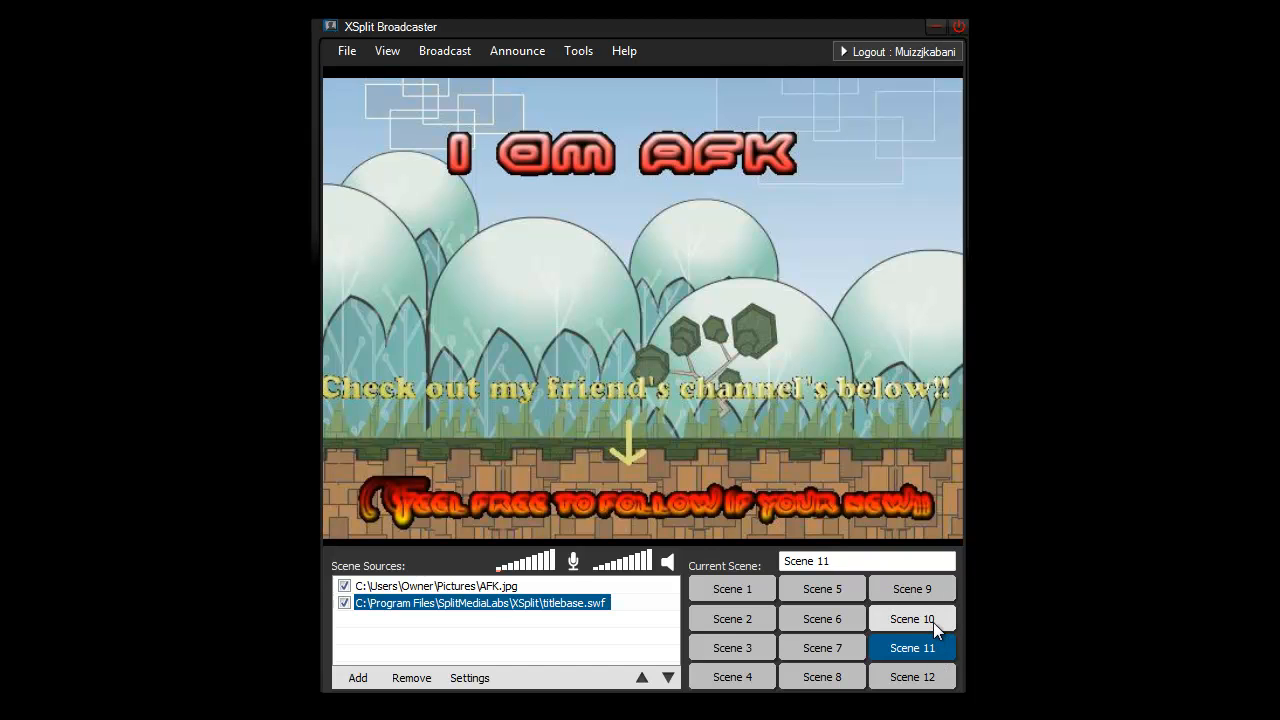
left_click(932, 622)
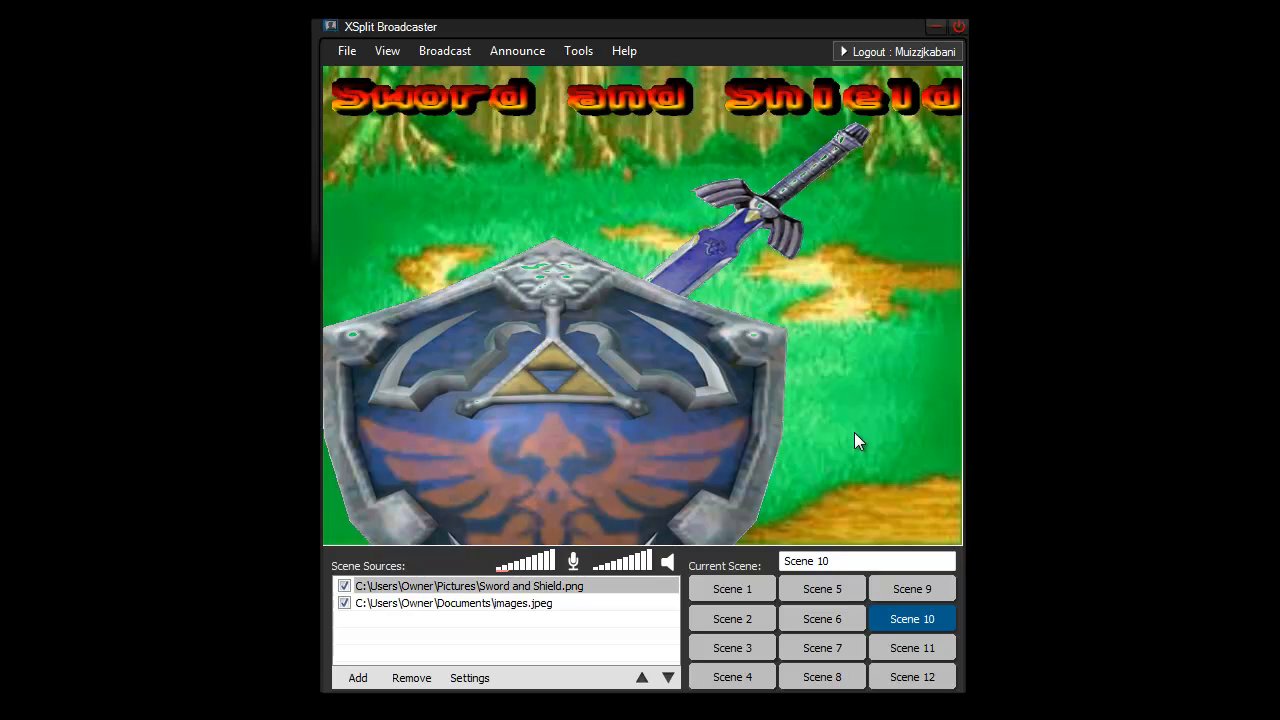
Switch to Scene 11, highlight its AFK.jpg source and clear the selection.
left_click(770, 415)
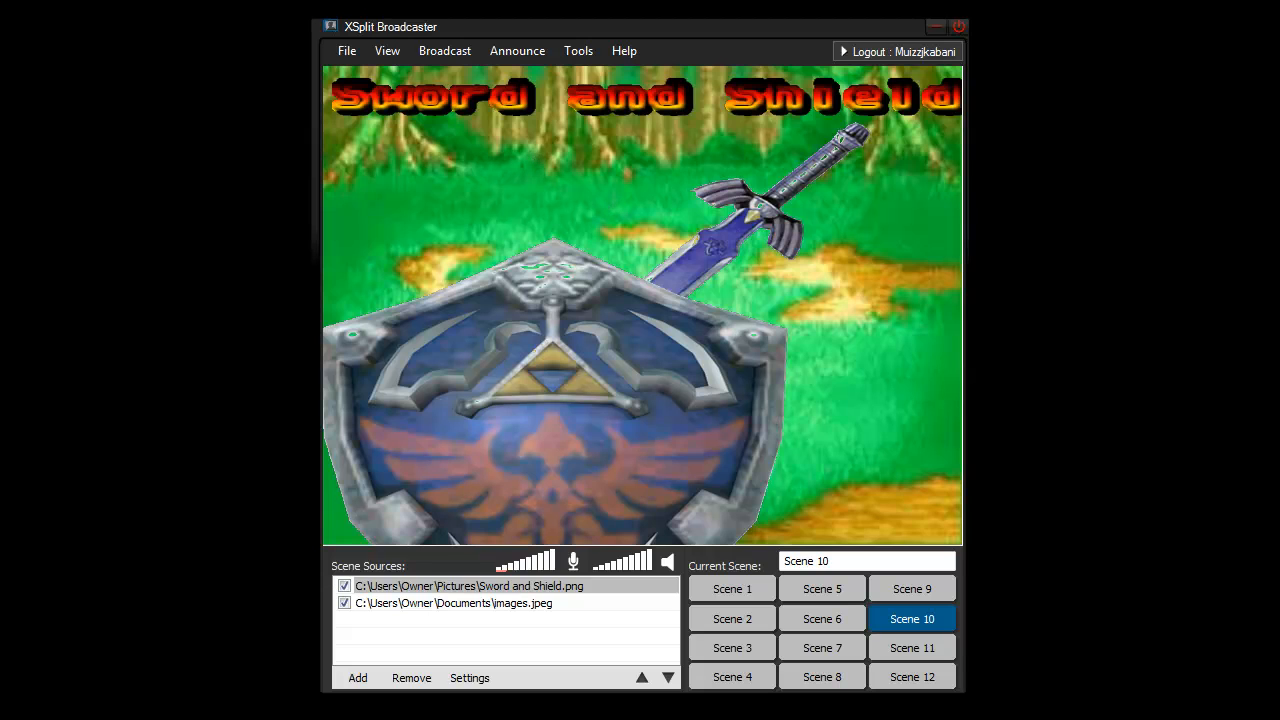
left_click(928, 648)
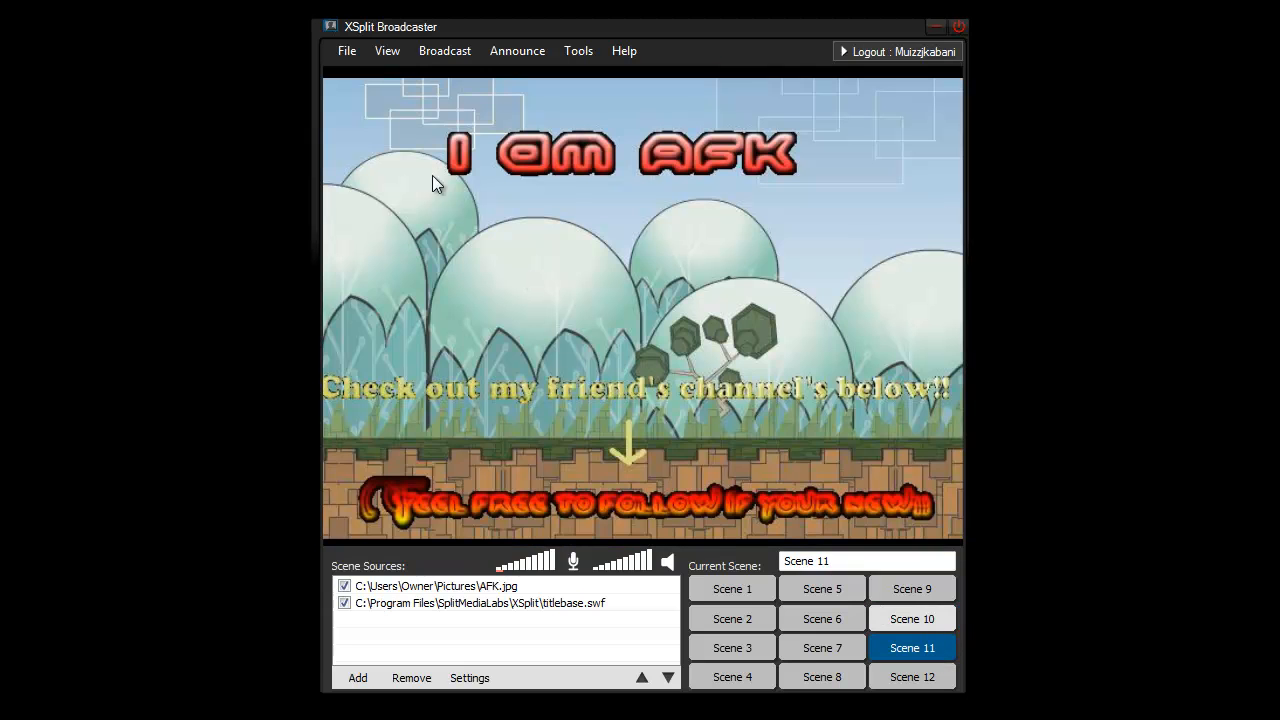
left_click(565, 586)
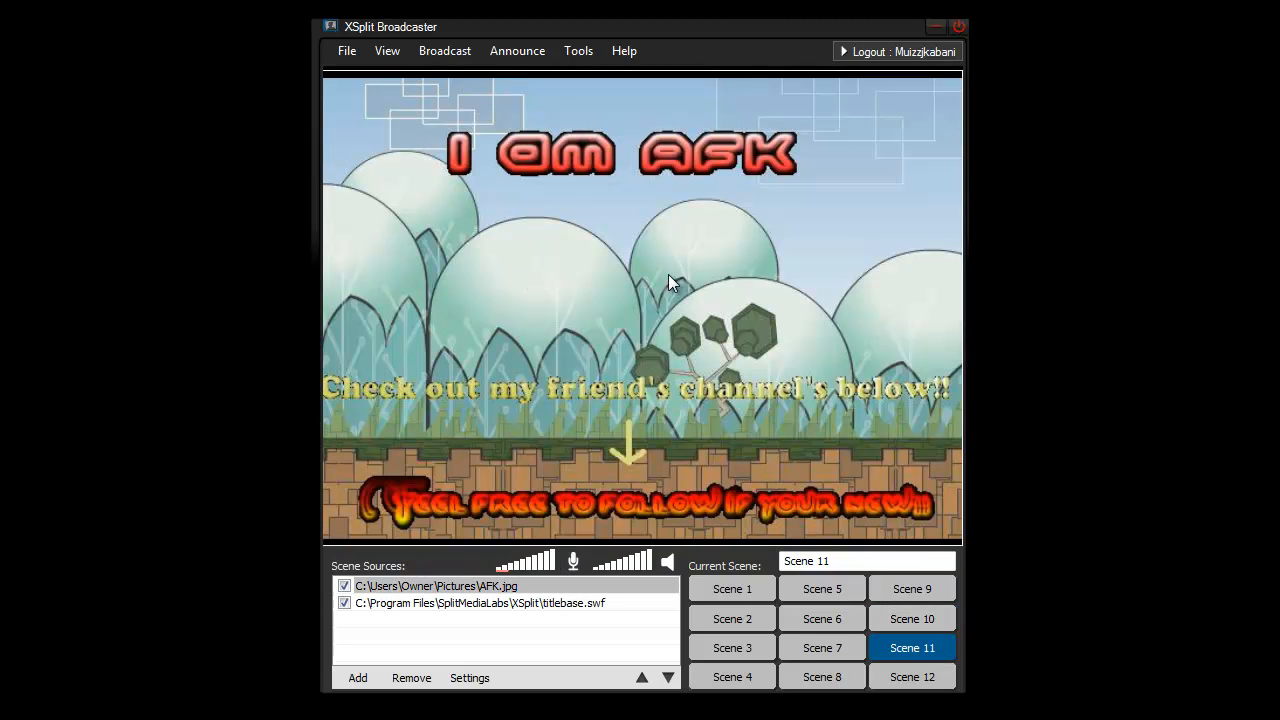
left_click(594, 622)
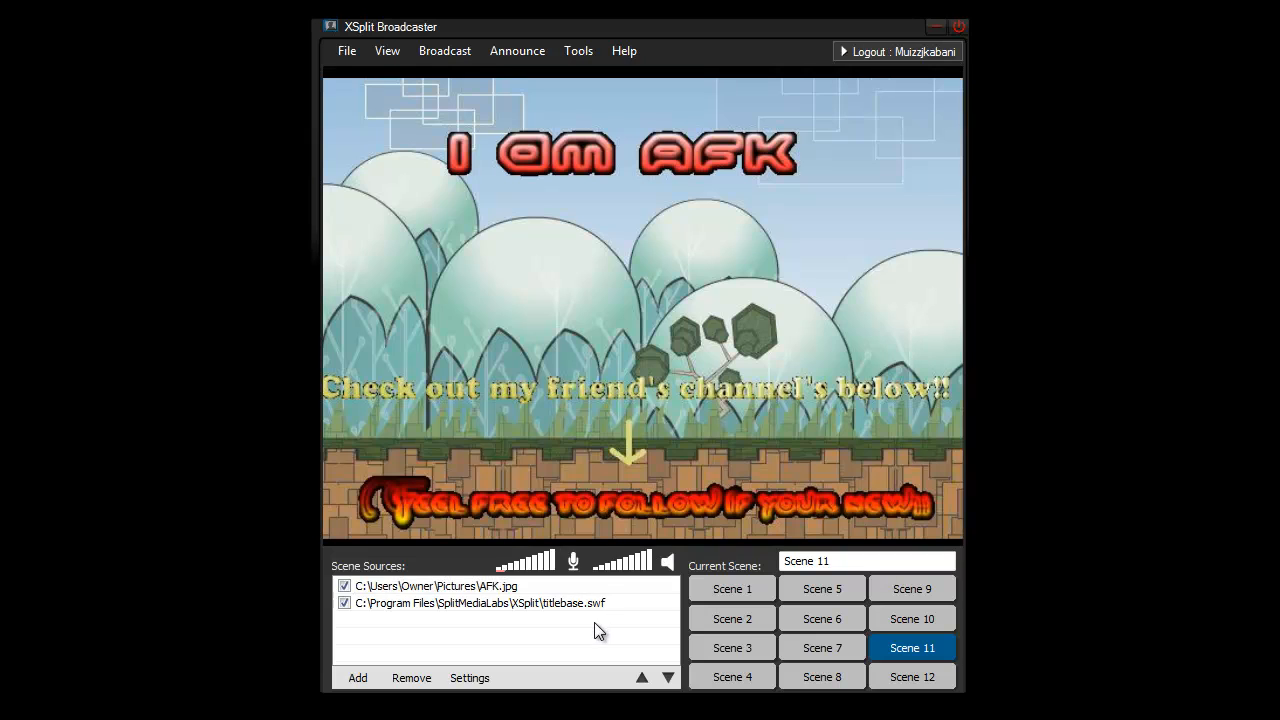
Try the microphone and speaker mute toggles.
left_click(574, 562)
left_click(664, 563)
left_click(660, 560)
Switch between Scene 10 and Scene 11 to preview the transition, and delete the AFK image from Scene 11.
left_click(903, 619)
left_click(910, 650)
left_click(906, 612)
left_click(916, 647)
key("Delete")
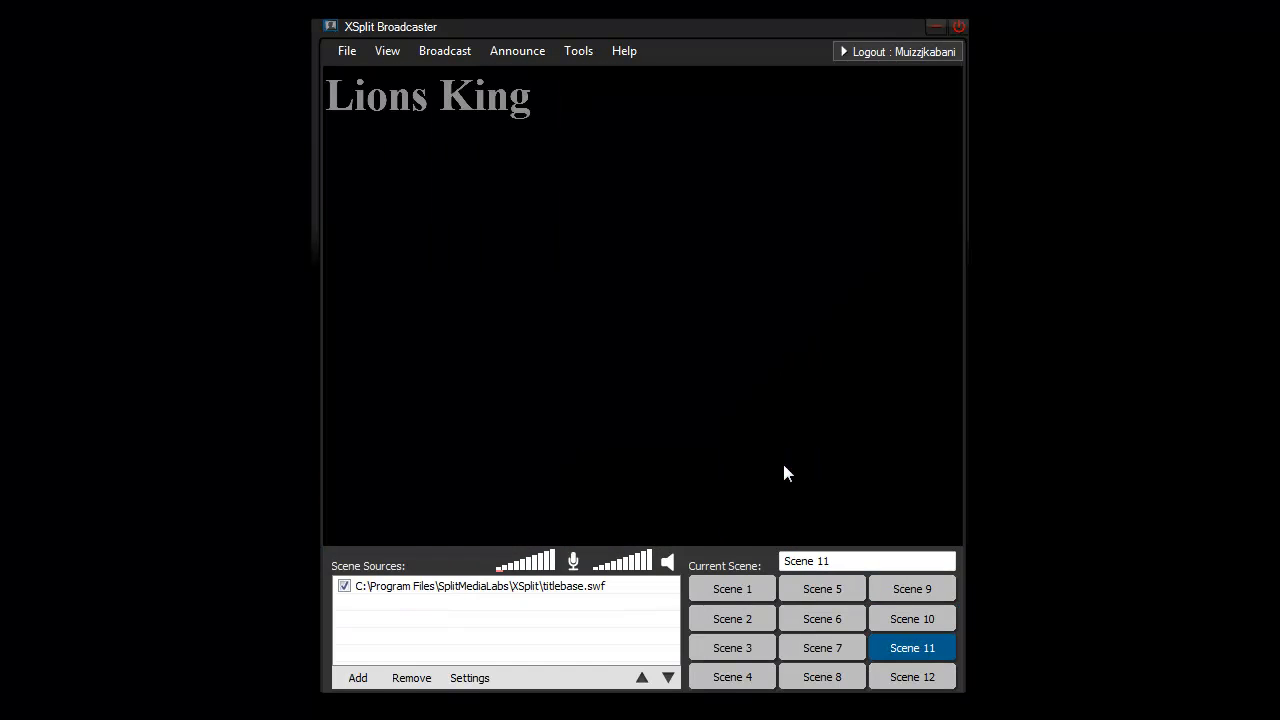
Add the ManyCam Virtual Webcam as a camera source in Scene 11 and enlarge it to fill the preview.
left_click(352, 680)
mouse_move(488, 540)
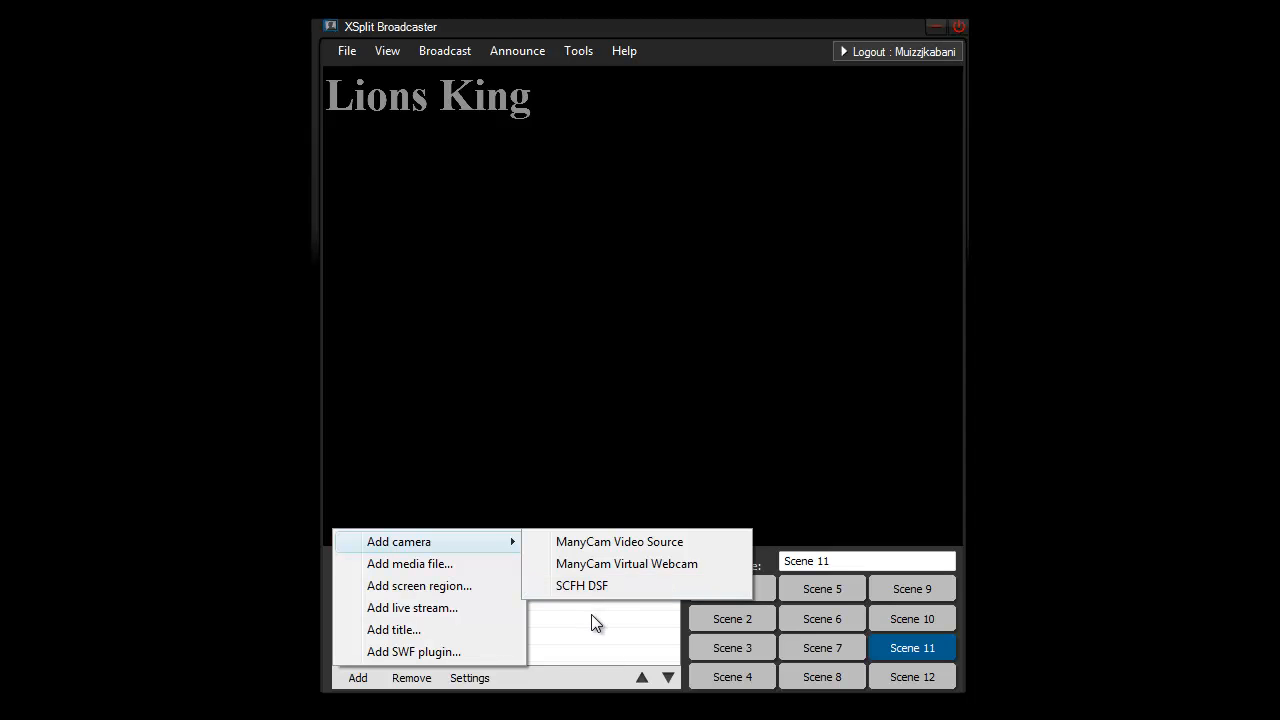
left_click(611, 563)
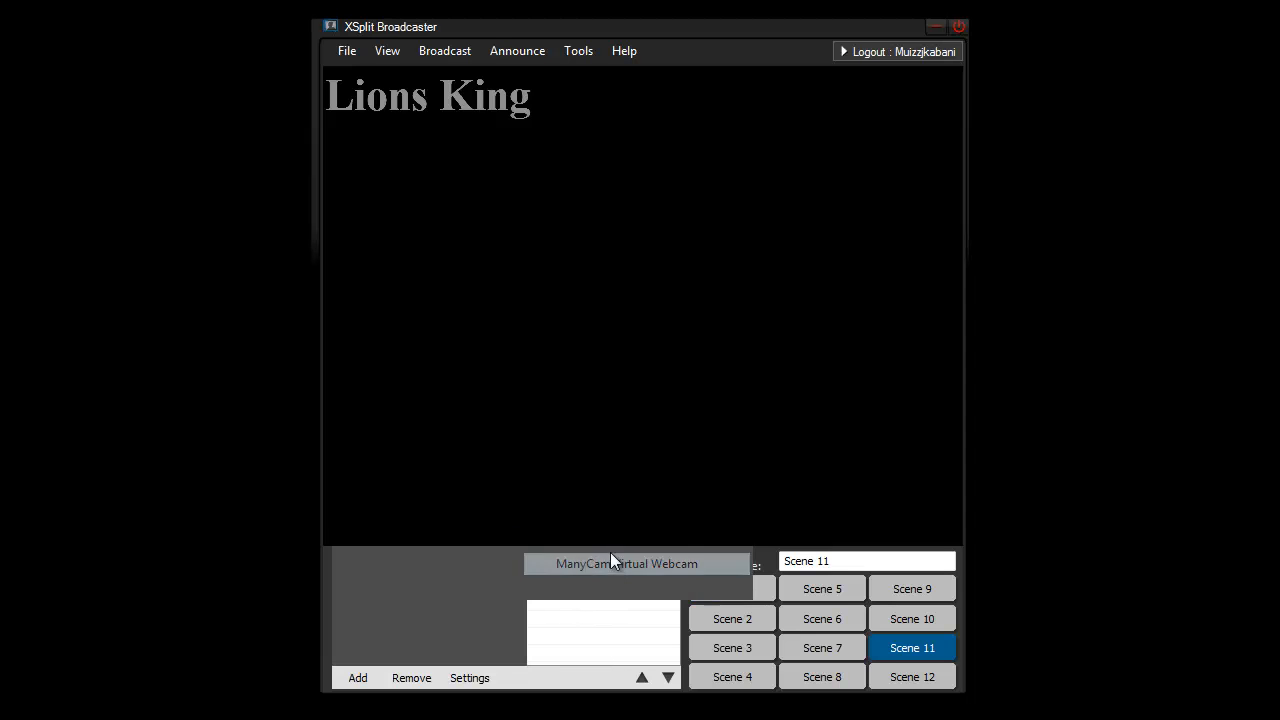
left_click_drag(642, 314, 963, 66)
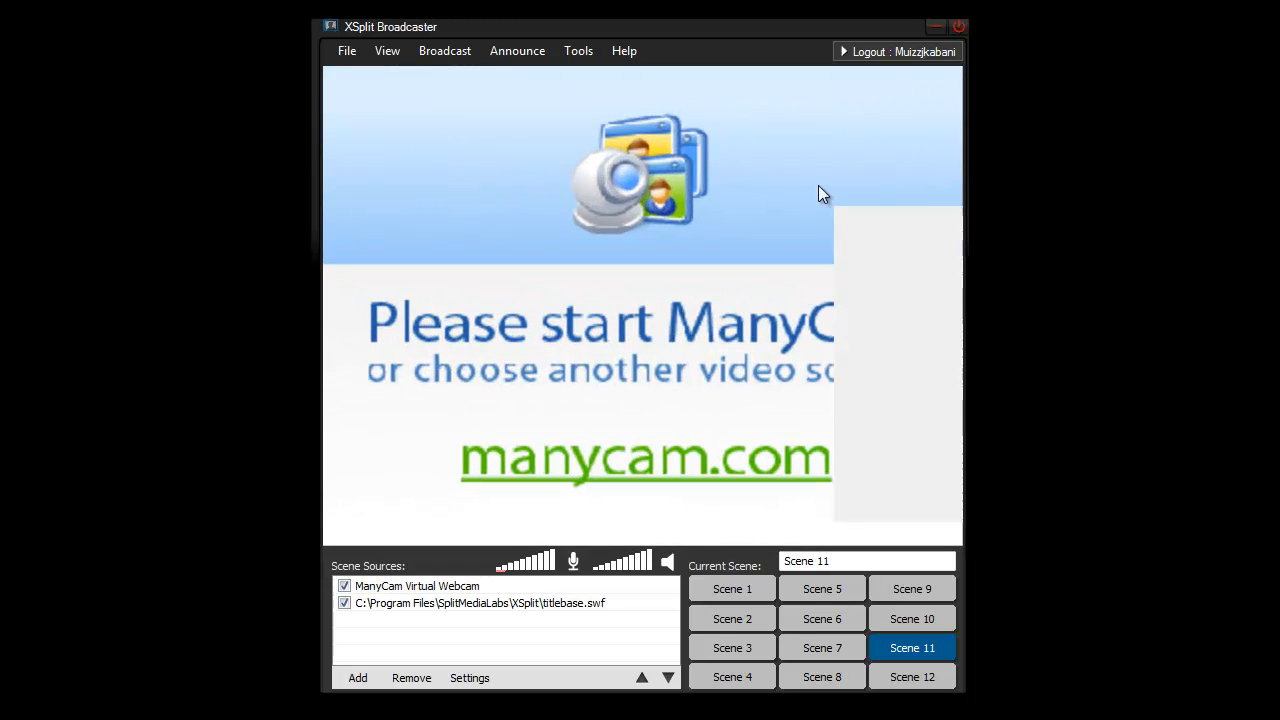
Open the ManyCam webcam's settings to review its position, 3D and cropping options, and close them.
right_click(757, 236)
left_click(1025, 253)
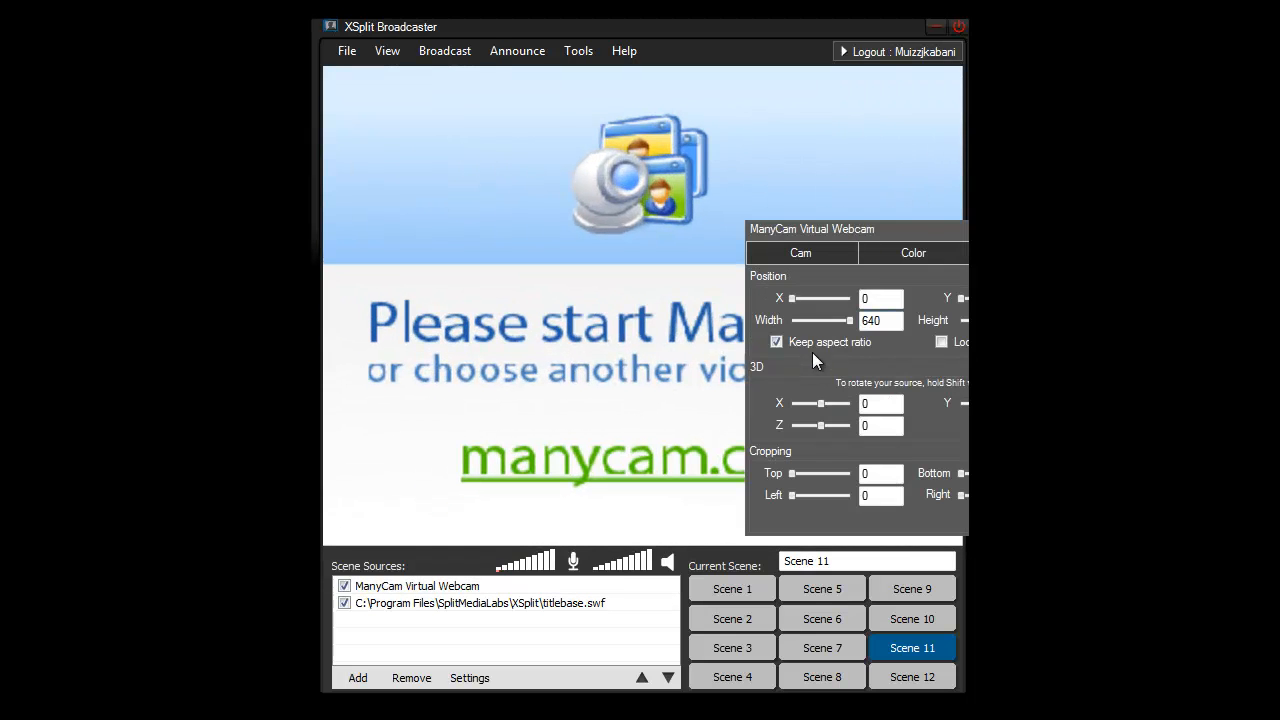
left_click(812, 350)
left_click(433, 299)
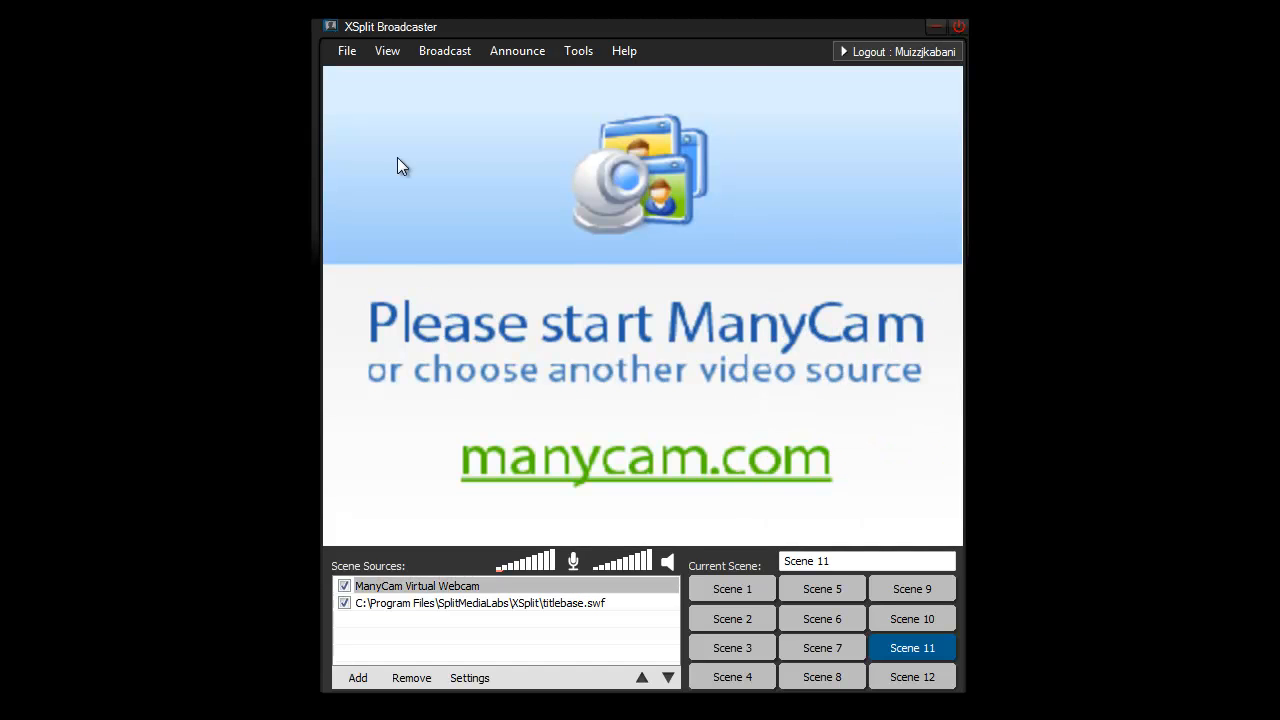
Examine the available broadcast resolutions and frame rates without changing them.
left_click(390, 56)
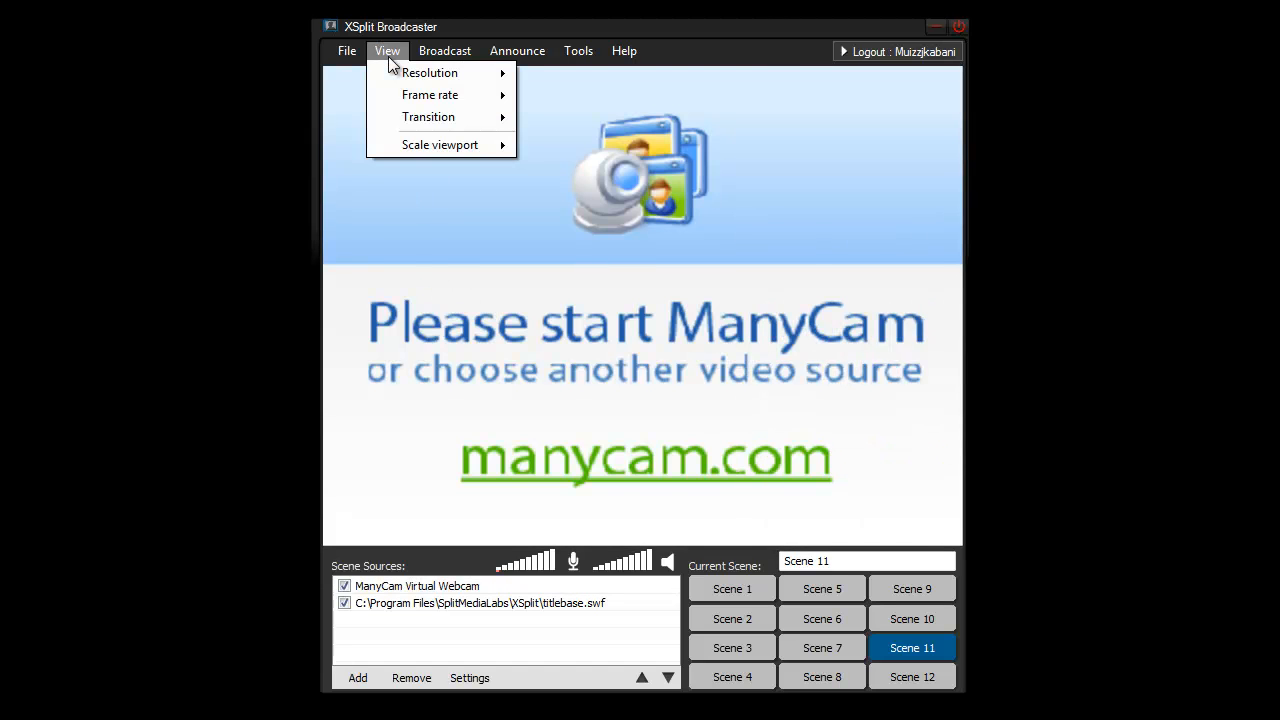
mouse_move(391, 73)
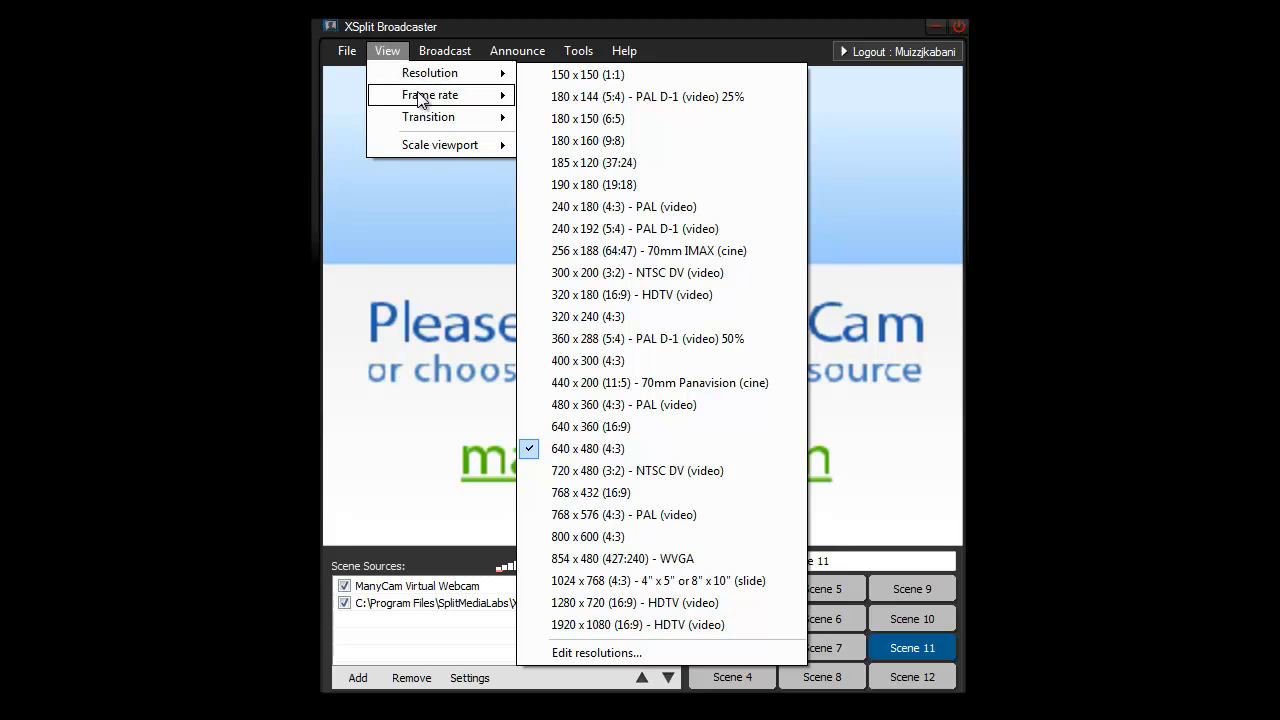
mouse_move(420, 97)
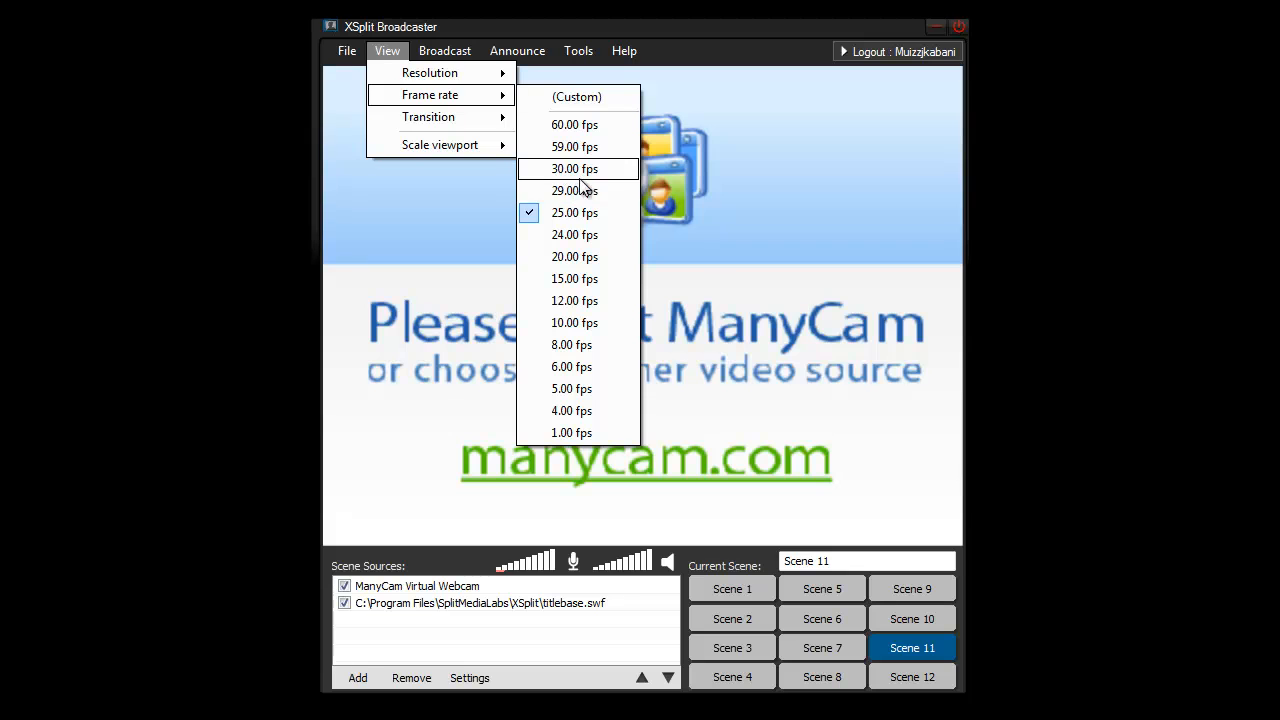
mouse_move(480, 80)
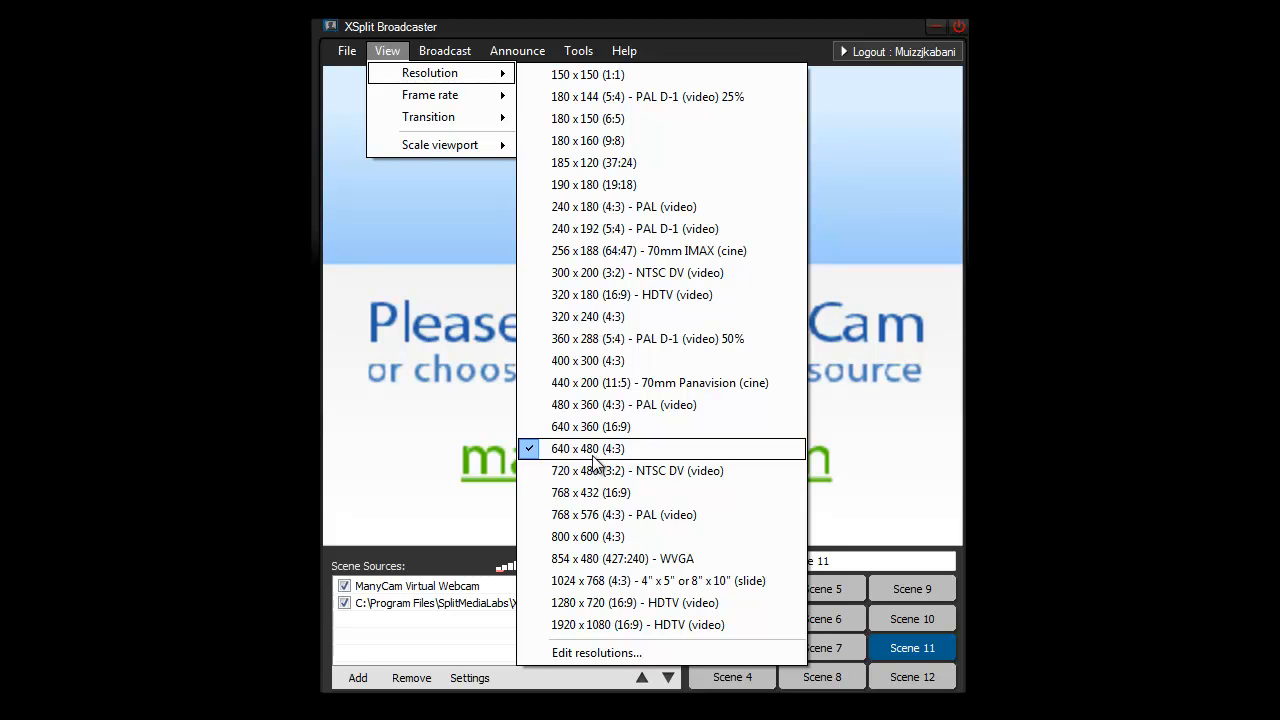
left_click(347, 53)
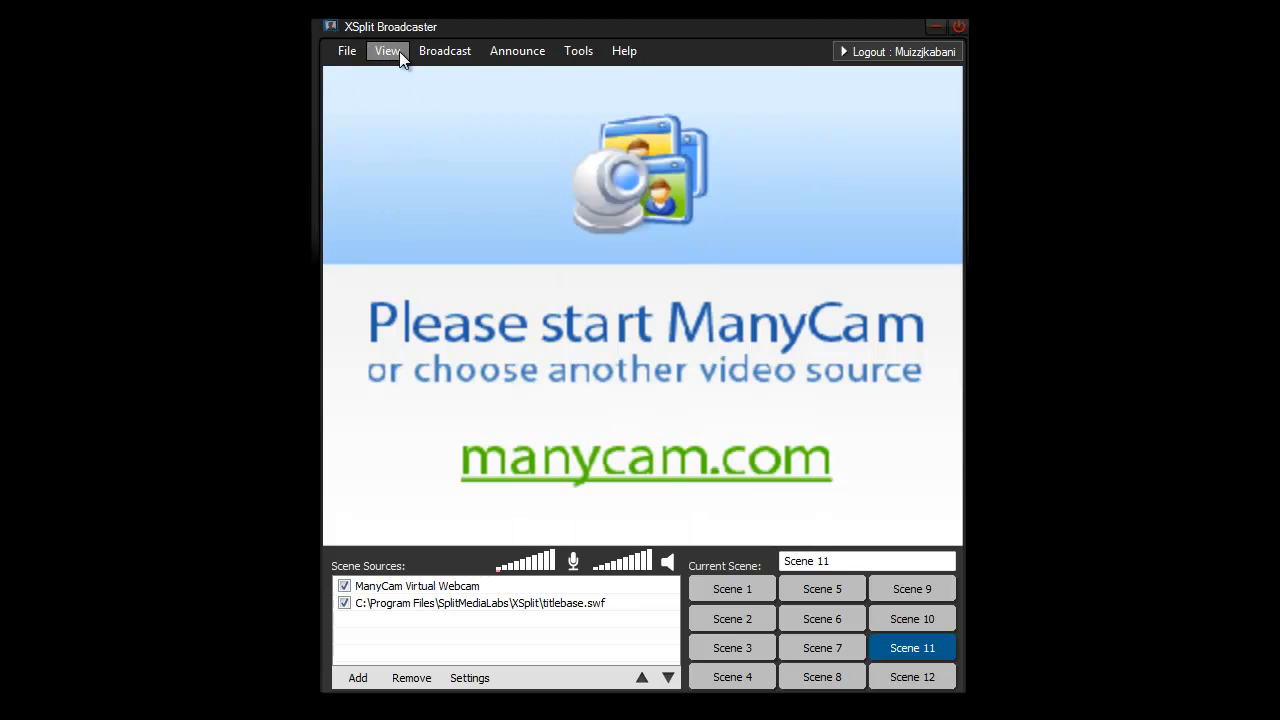
Review the scene transition effects and look at the resolution list again.
left_click(394, 54)
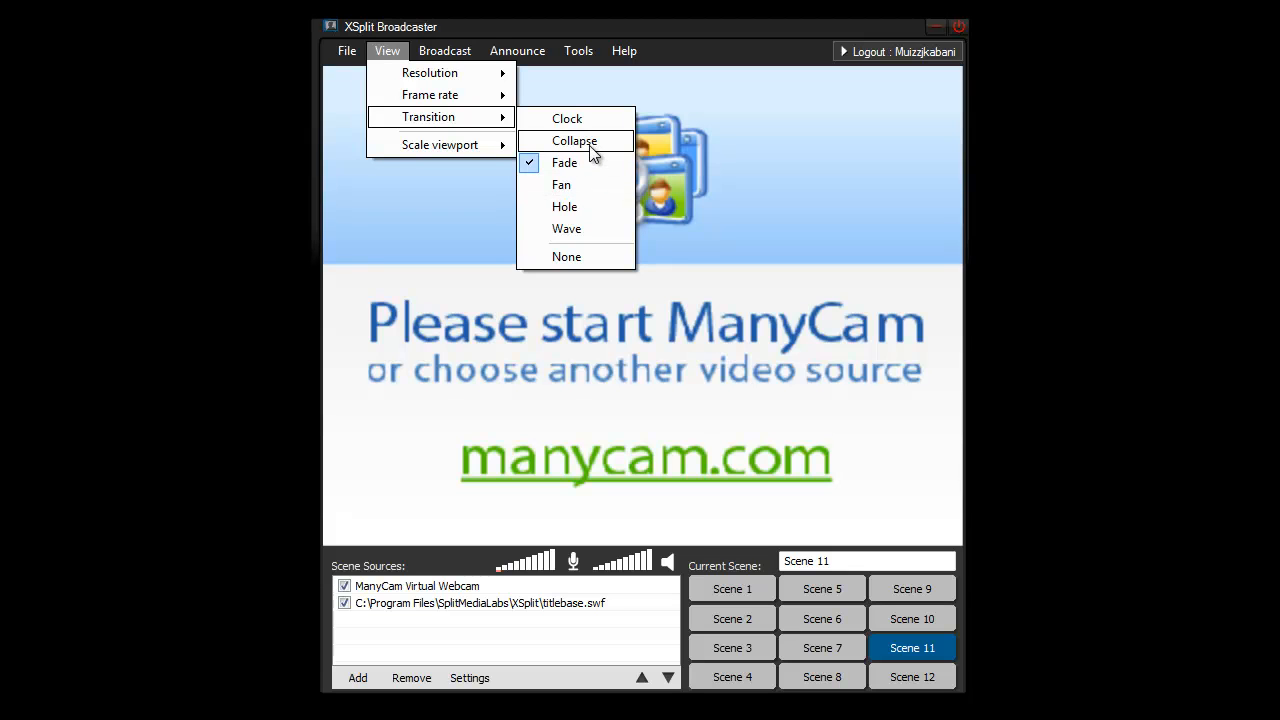
left_click(624, 50)
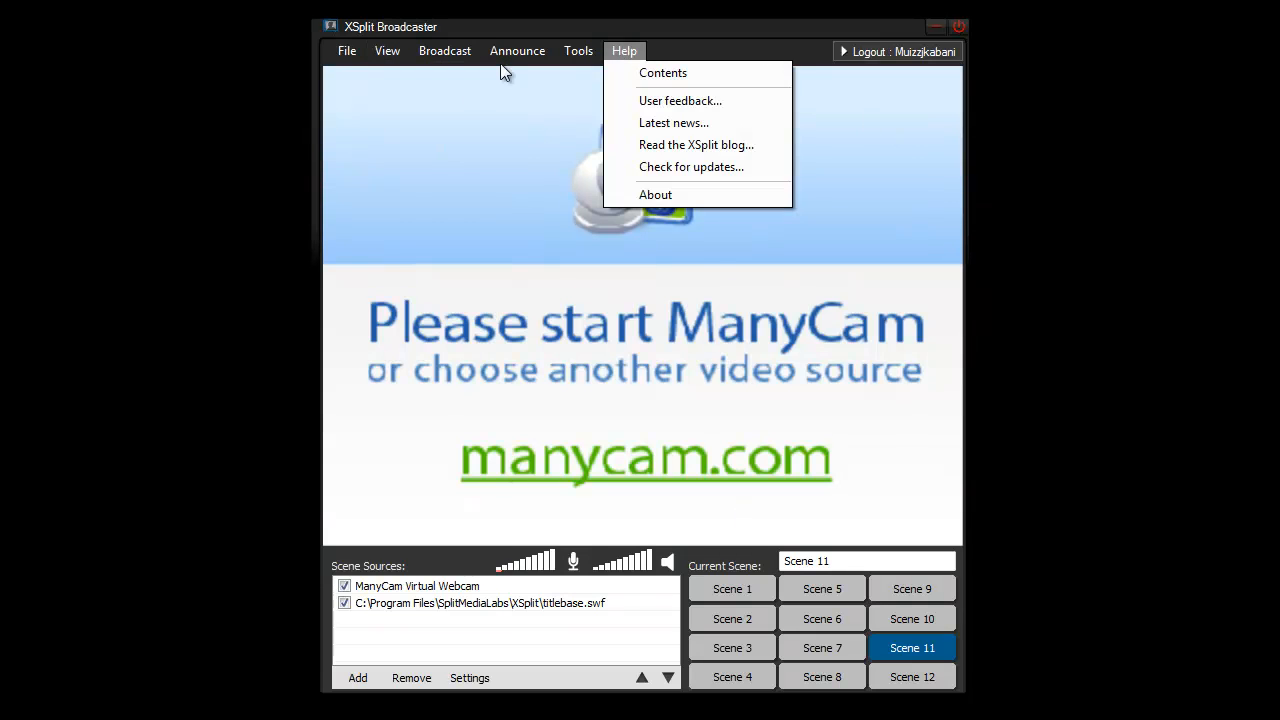
left_click(387, 50)
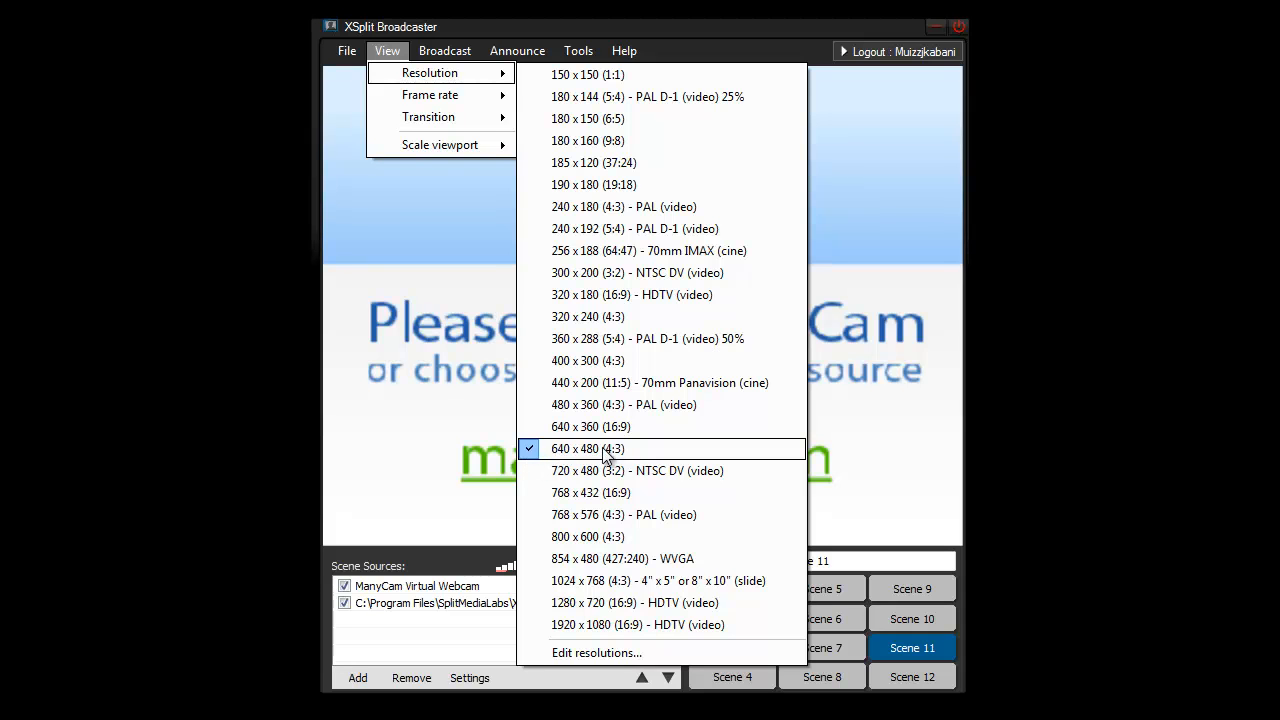
left_click(378, 55)
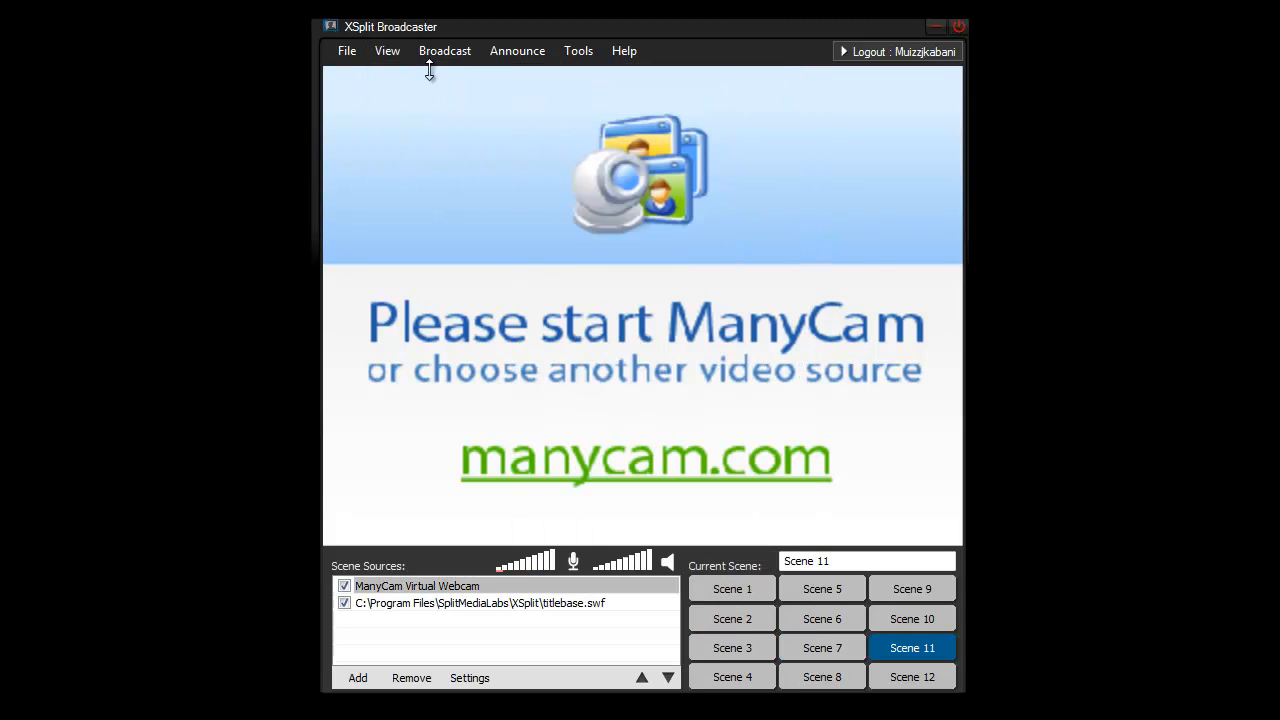
Scale the viewport to 30%.
left_click(398, 57)
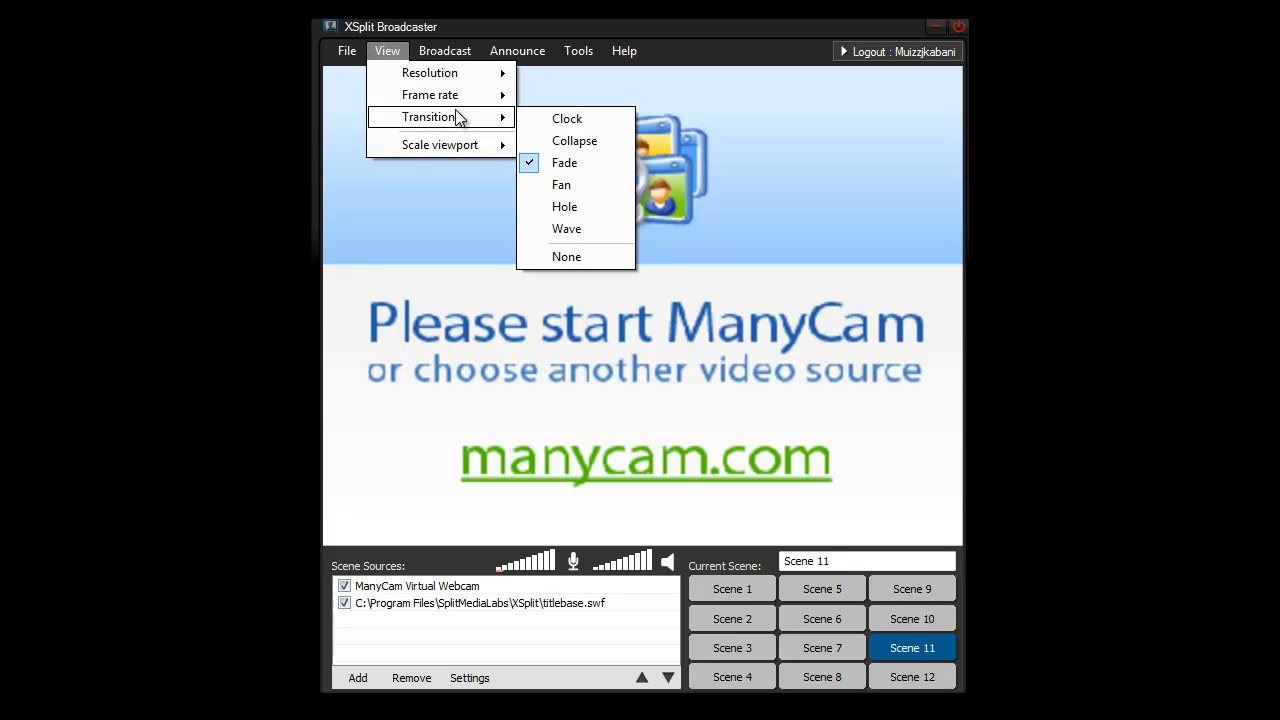
mouse_move(454, 146)
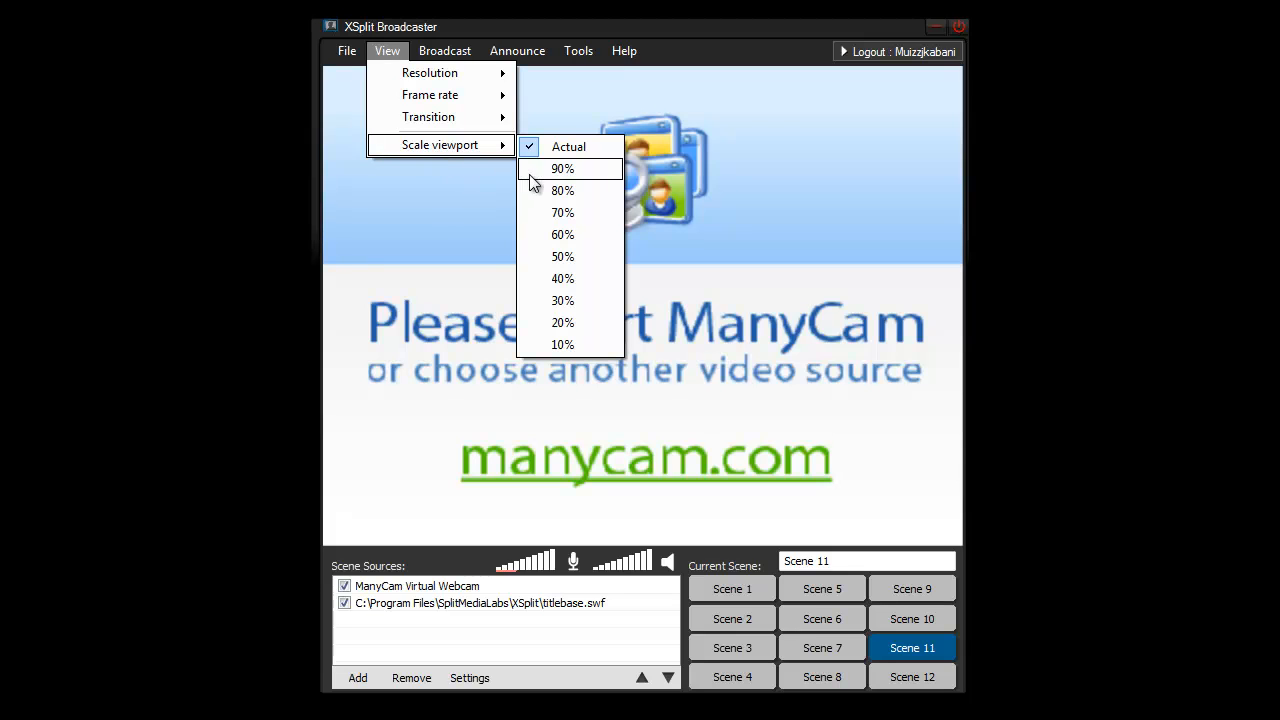
left_click(578, 299)
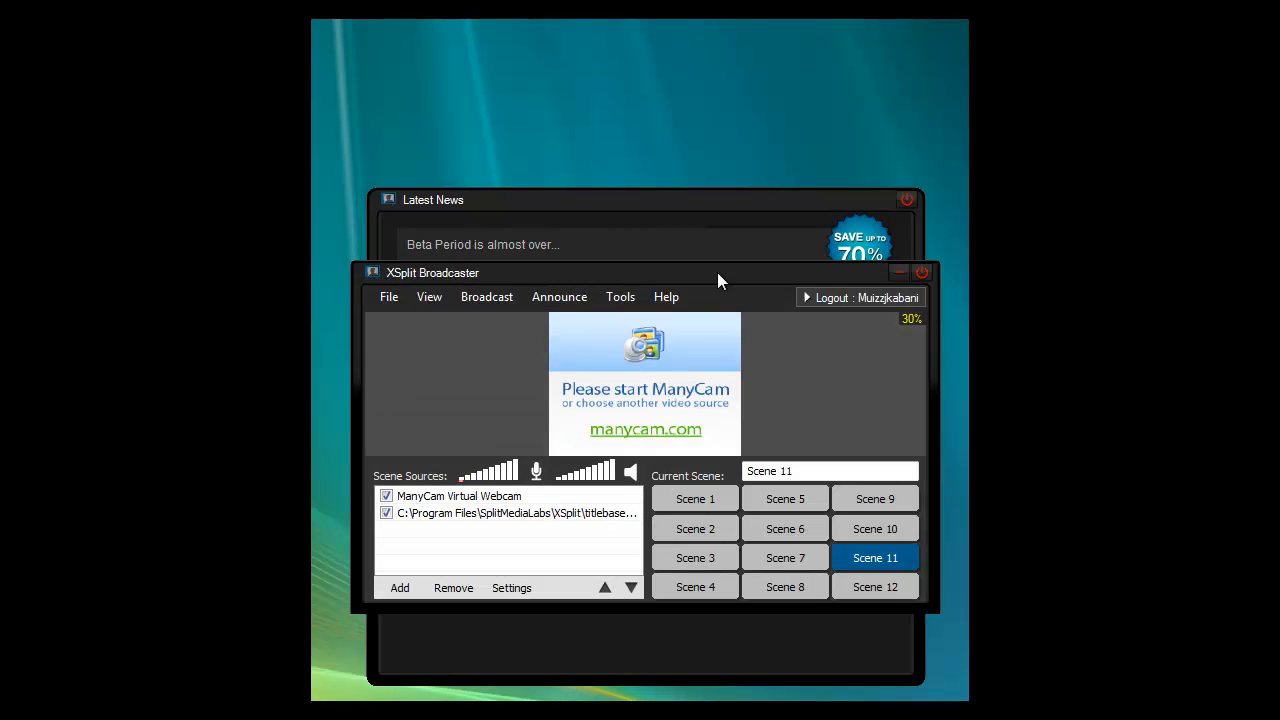
Close the Latest News window and move the broadcaster window slightly upward on the desktop.
left_click(909, 198)
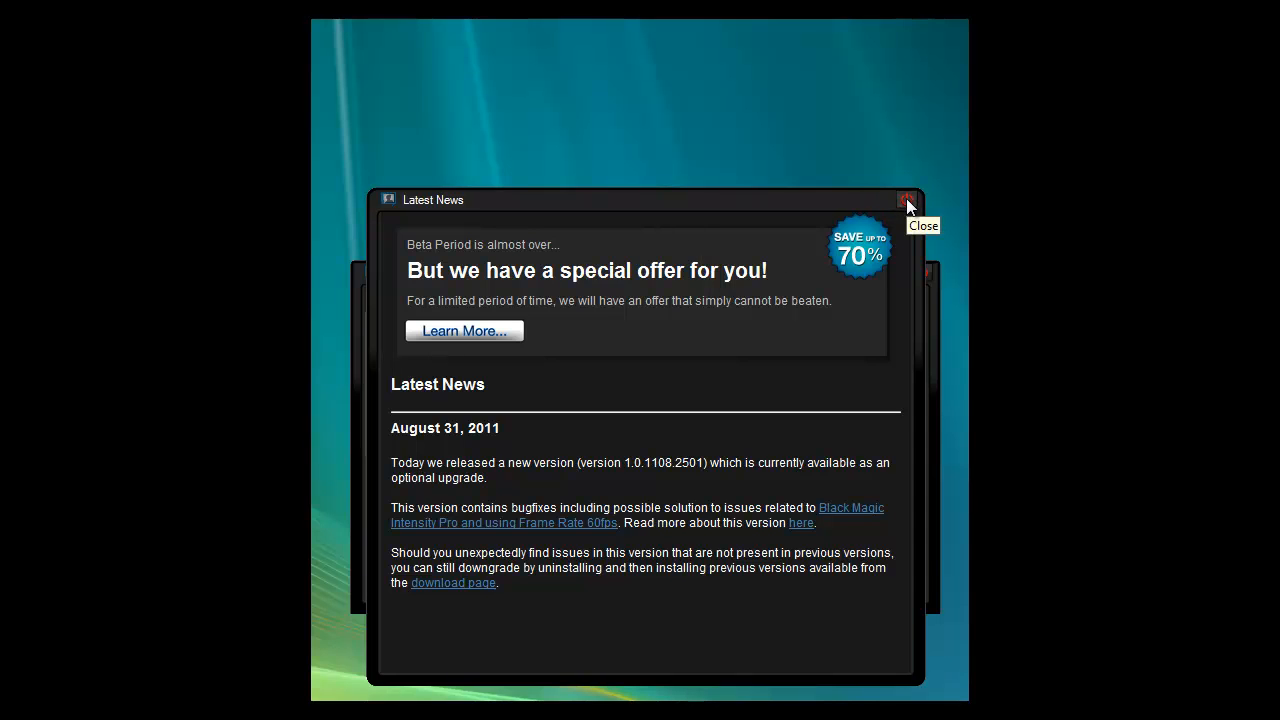
left_click(907, 201)
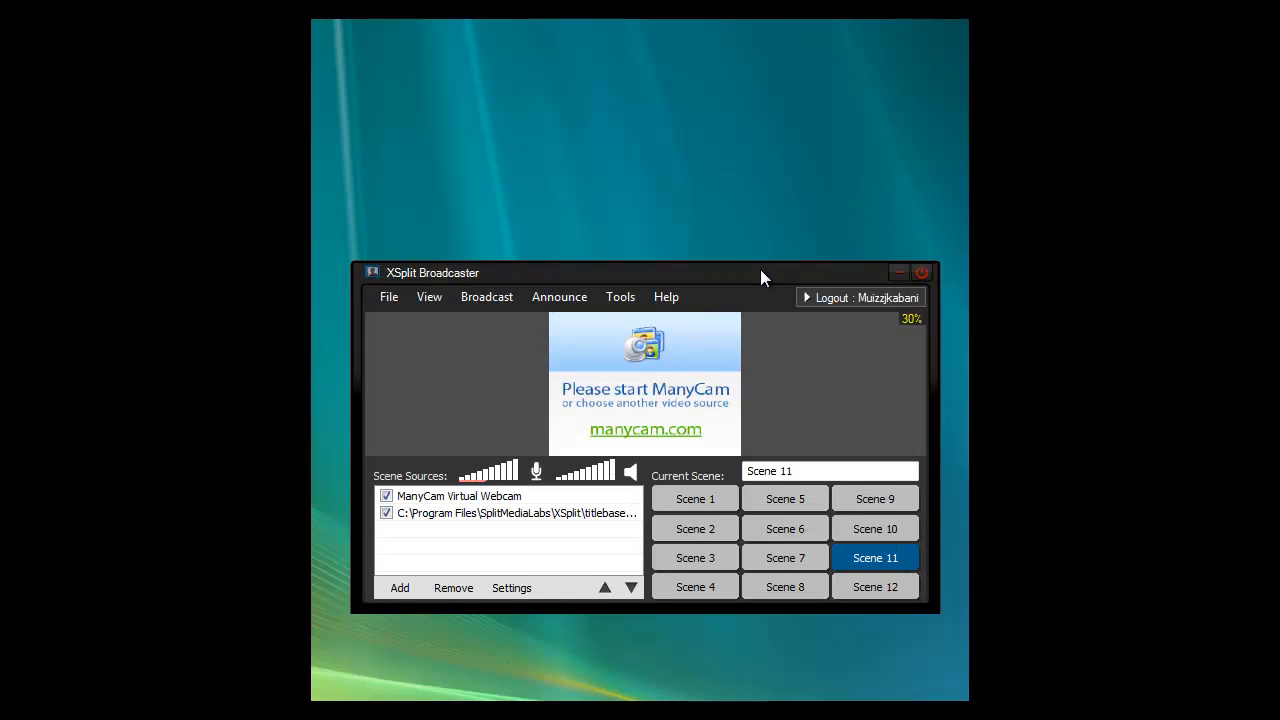
left_click_drag(760, 270, 758, 248)
Set the viewport scale back to Actual and move the window up to the top of the desktop.
left_click(429, 275)
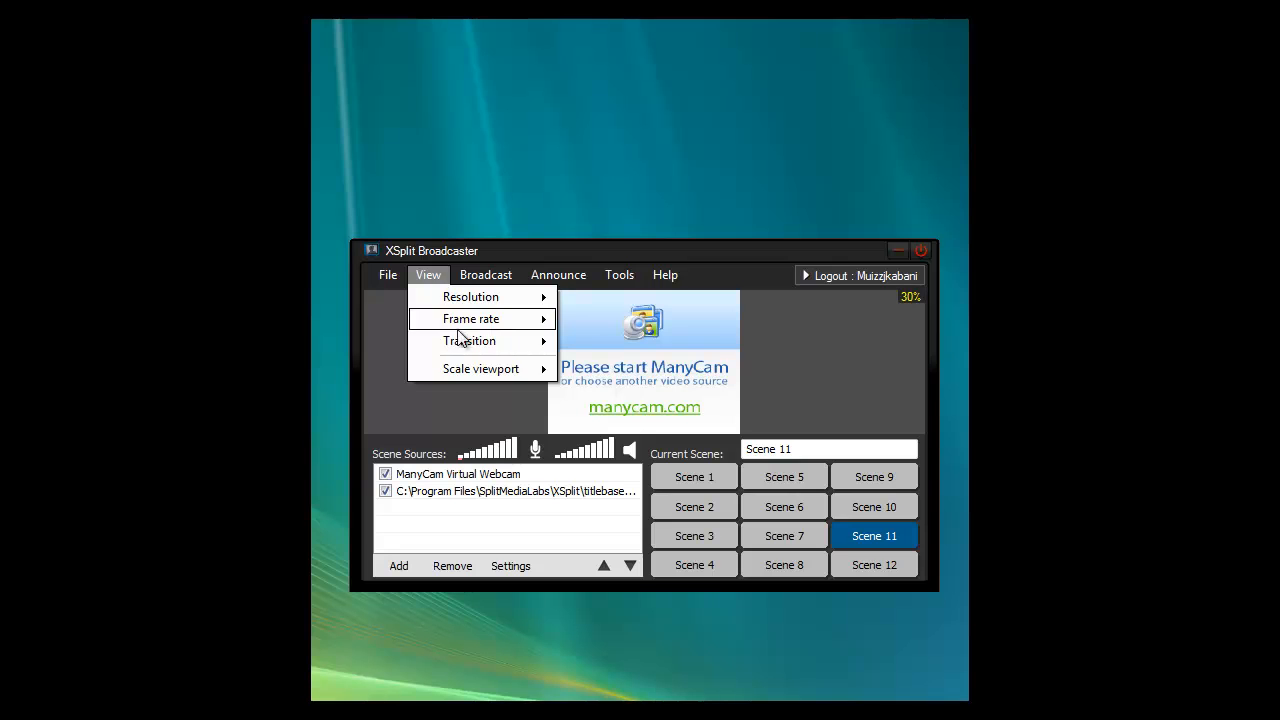
mouse_move(473, 372)
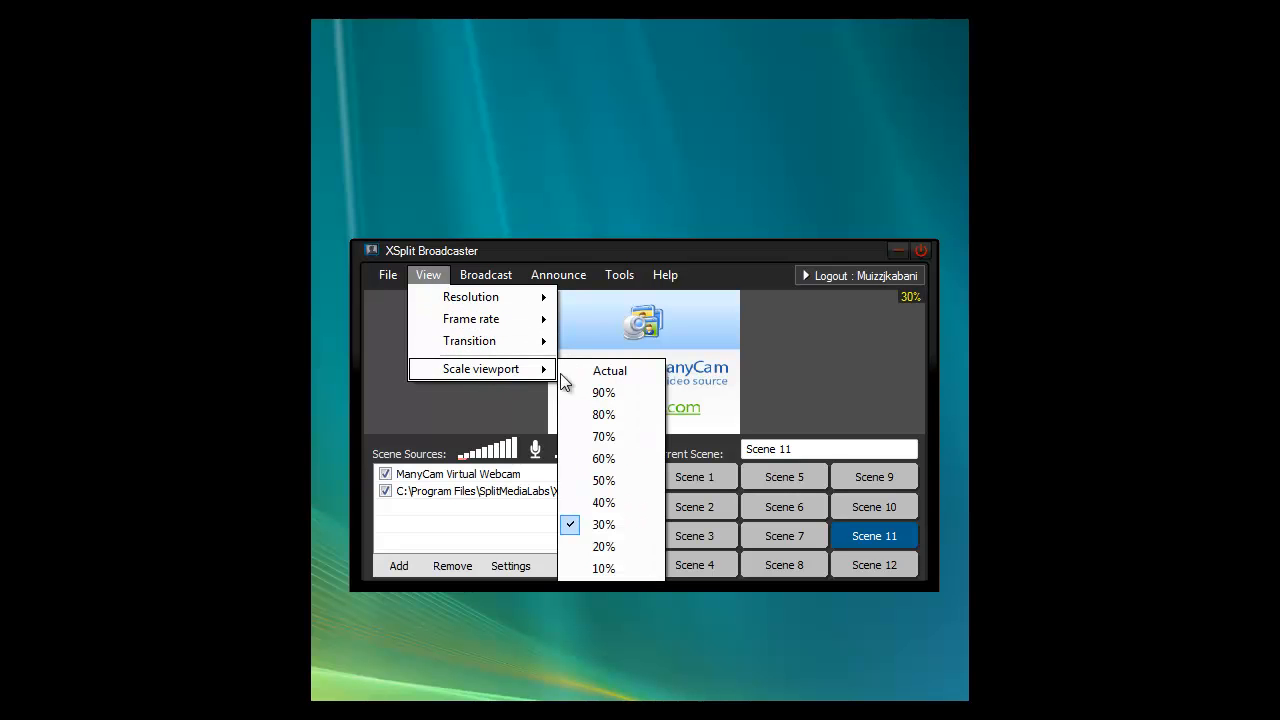
left_click(631, 376)
left_click_drag(628, 118, 624, 32)
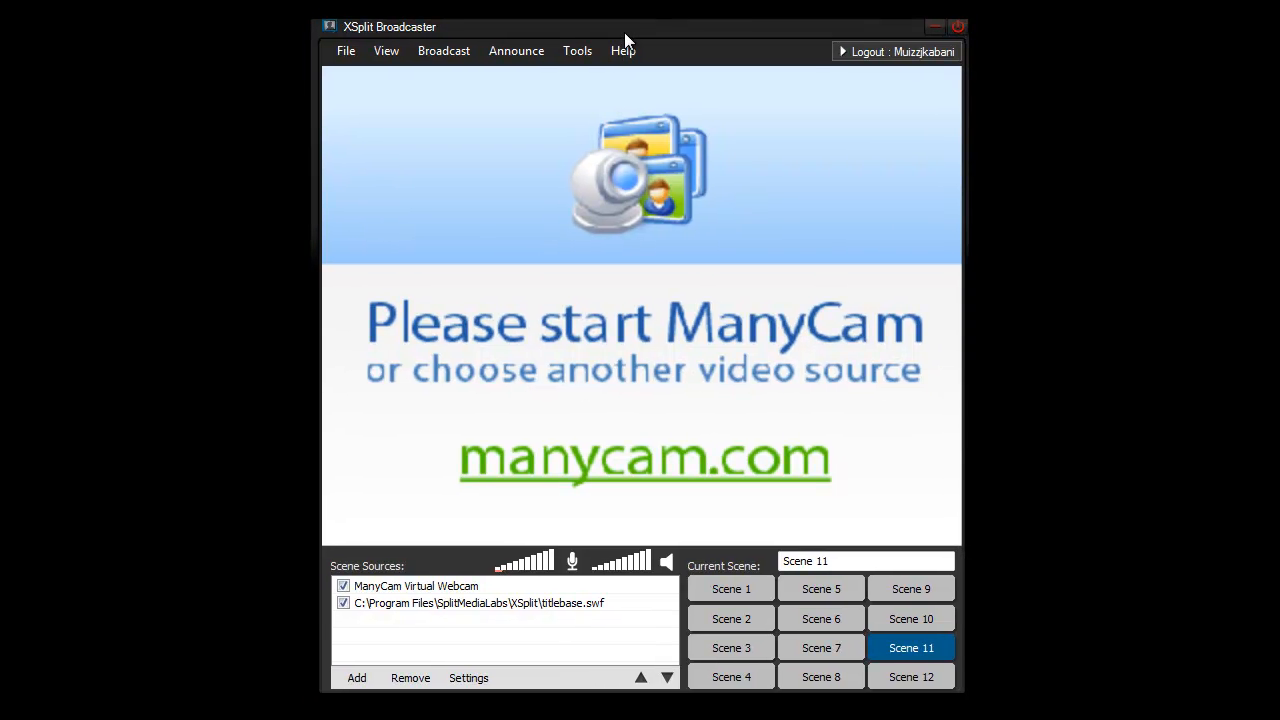
Choose My Recordings, view the profile page of the user settings, and close the settings with OK.
left_click(576, 56)
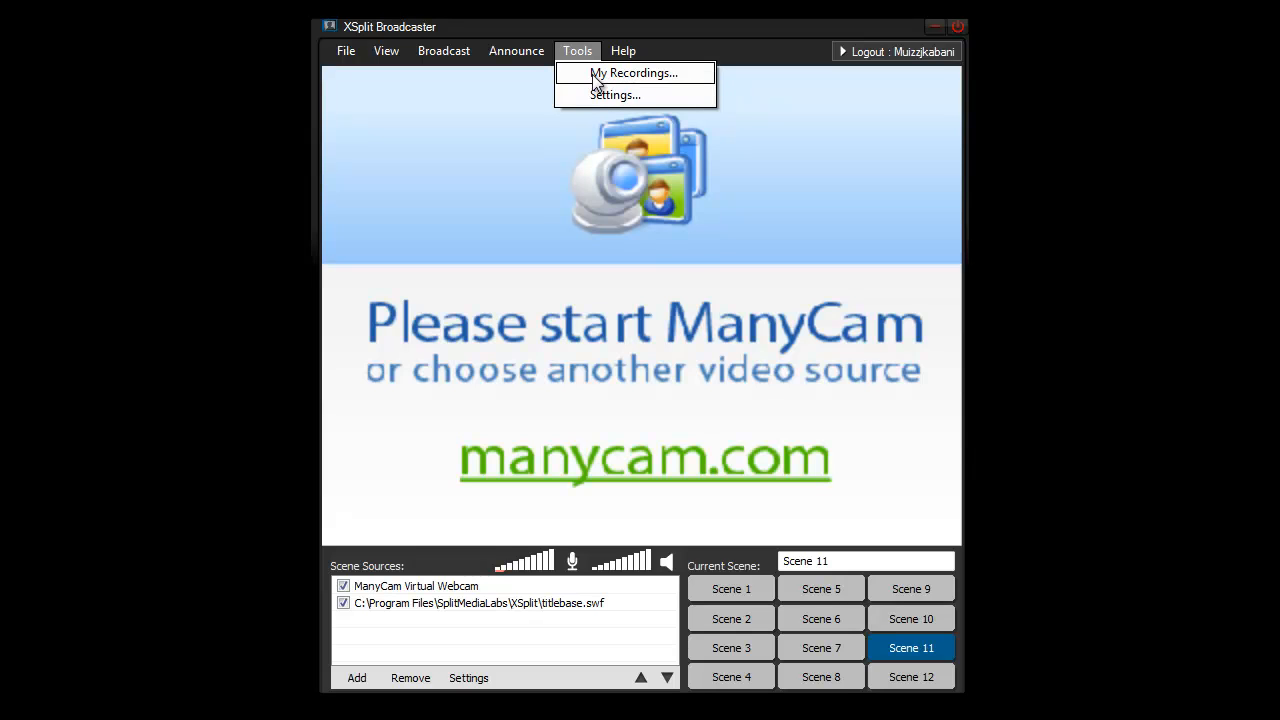
left_click(592, 74)
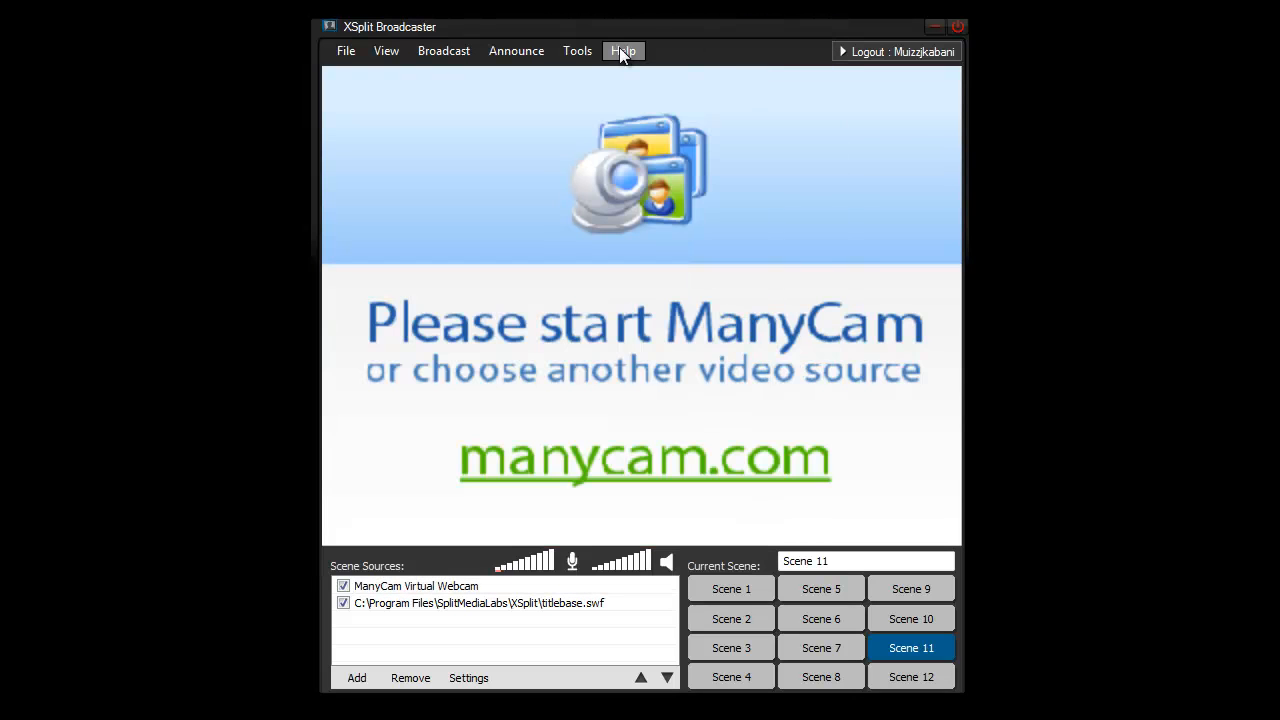
left_click(575, 50)
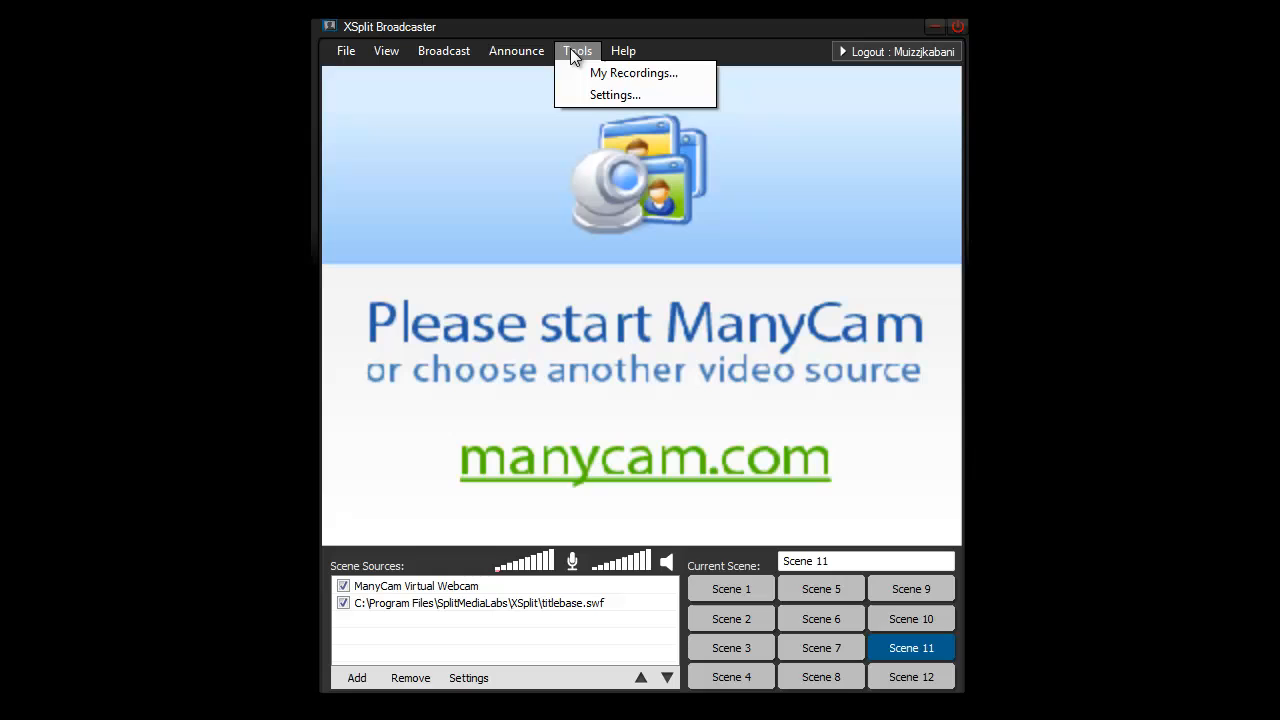
left_click(627, 93)
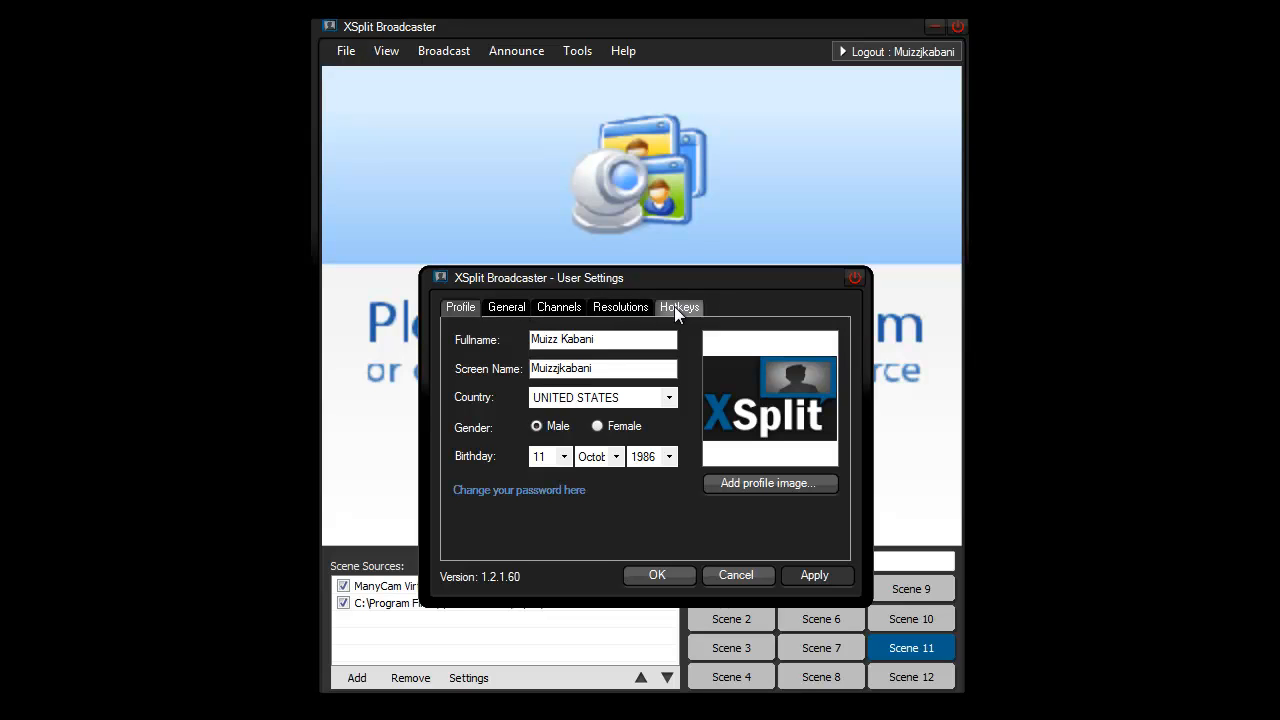
left_click(668, 580)
Examine the presentation and source commands, the JustinTV announce channels, and the help options.
left_click(345, 51)
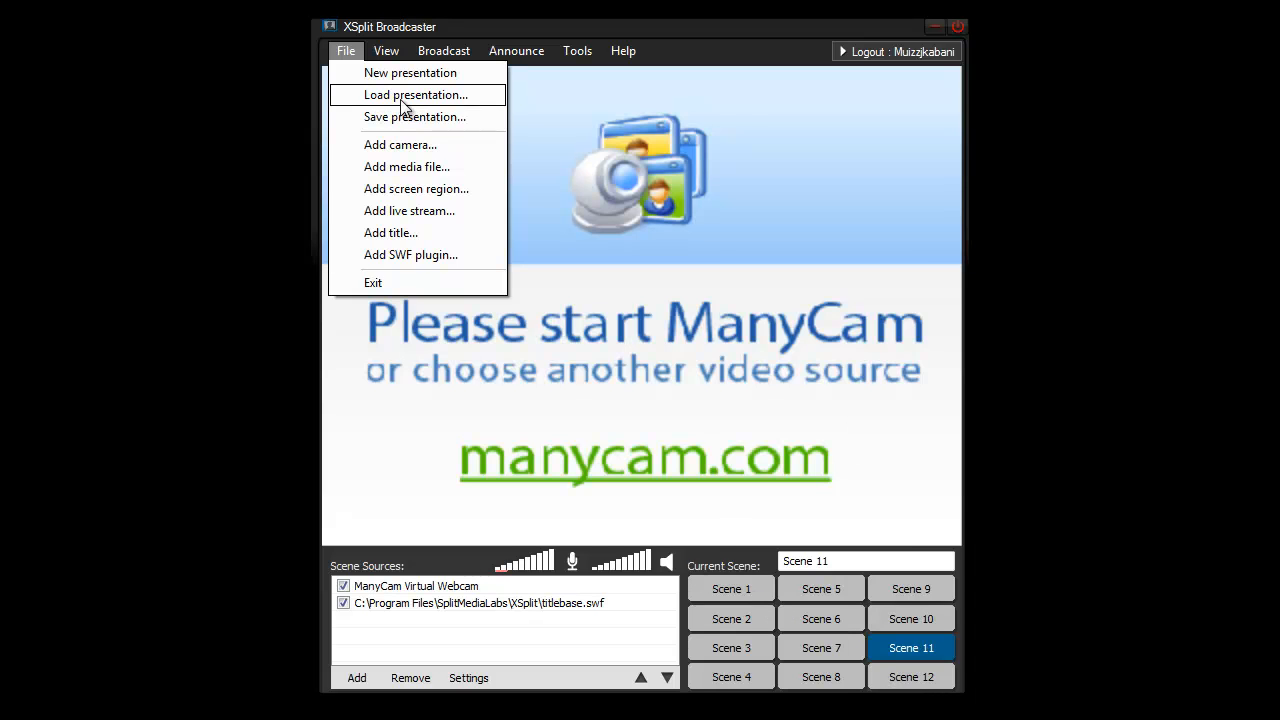
left_click(500, 54)
mouse_move(566, 45)
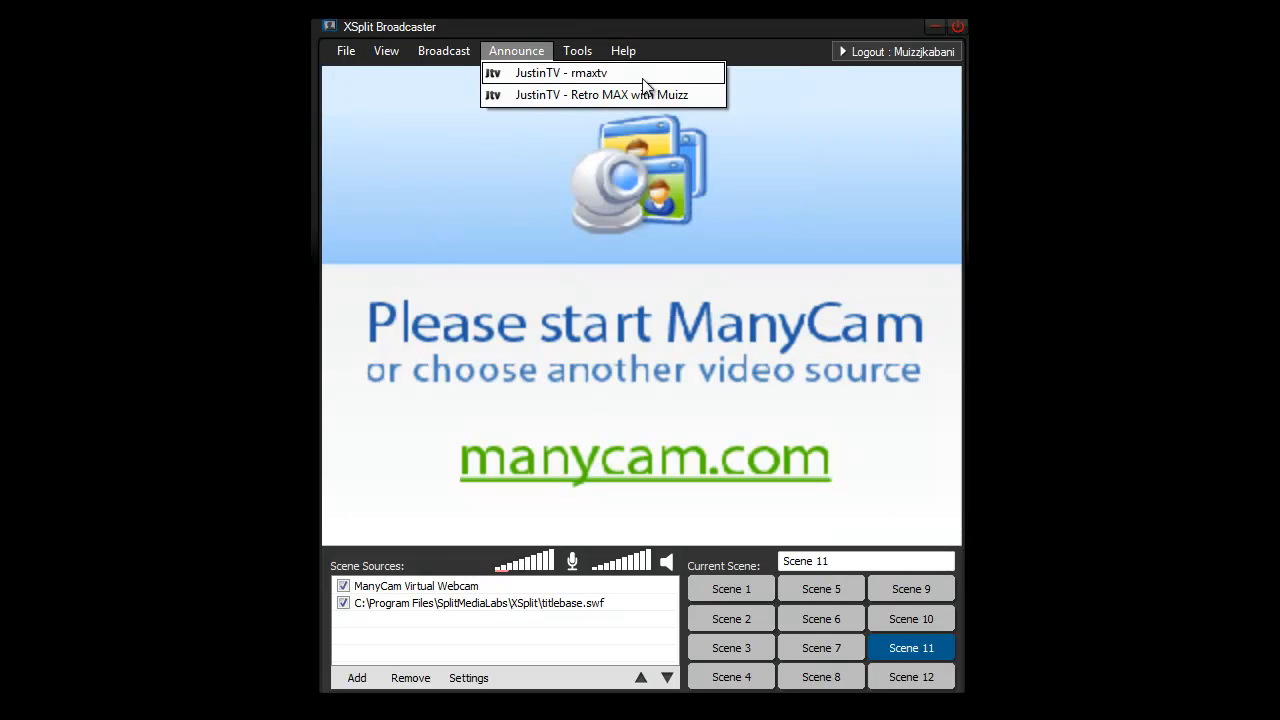
mouse_move(612, 52)
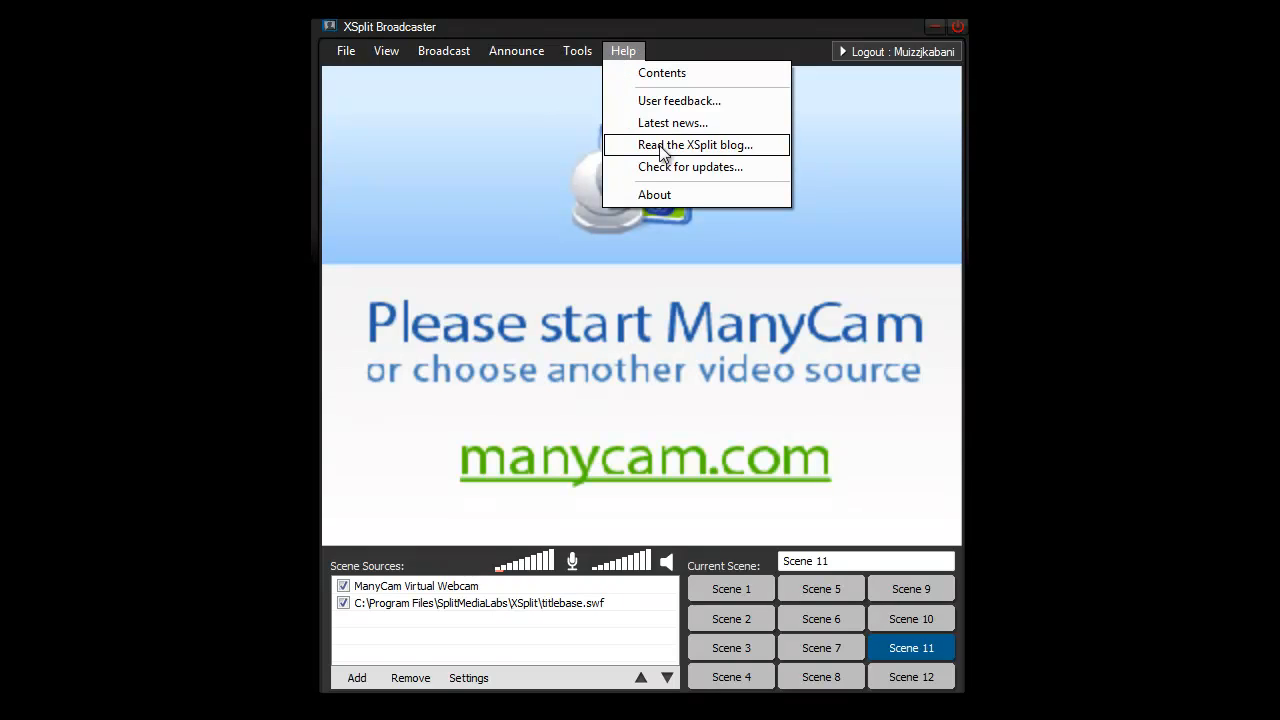